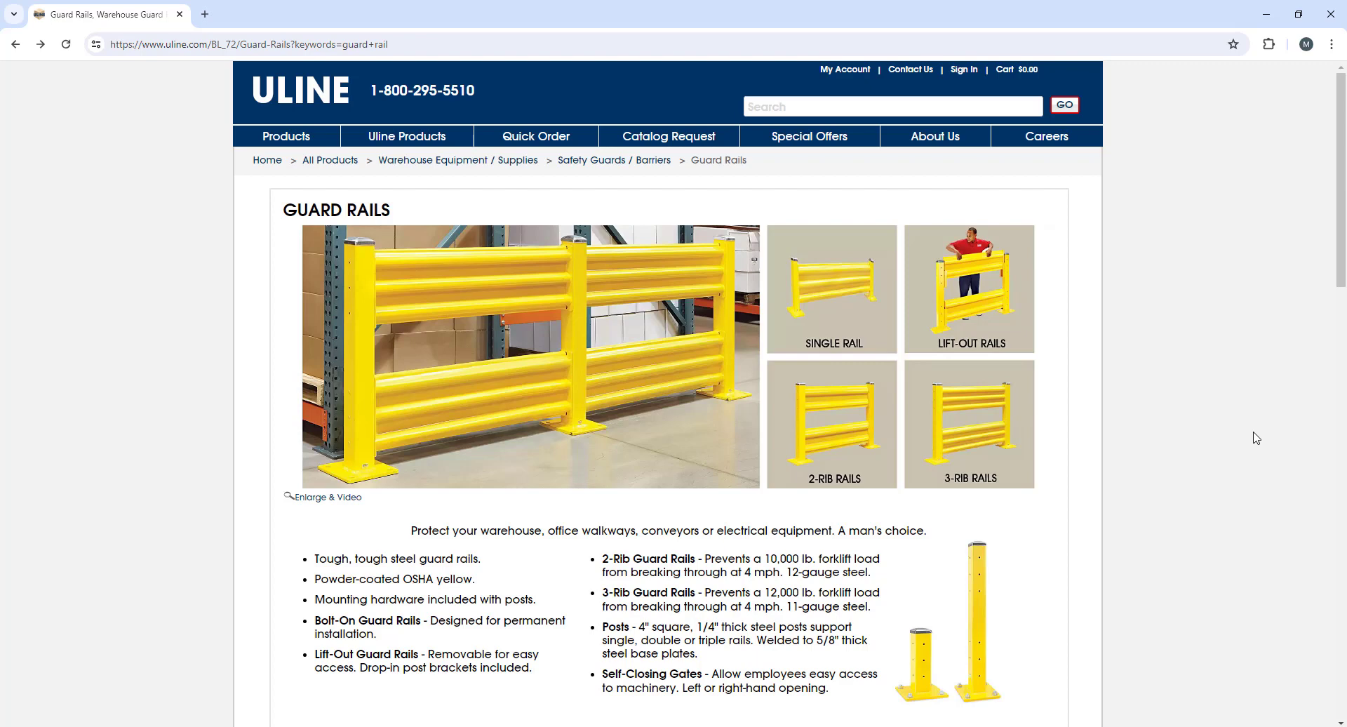
Step: Scroll the Uline guard rails page down to the rail and post spec tables
scroll(1256, 438, "down", 2)
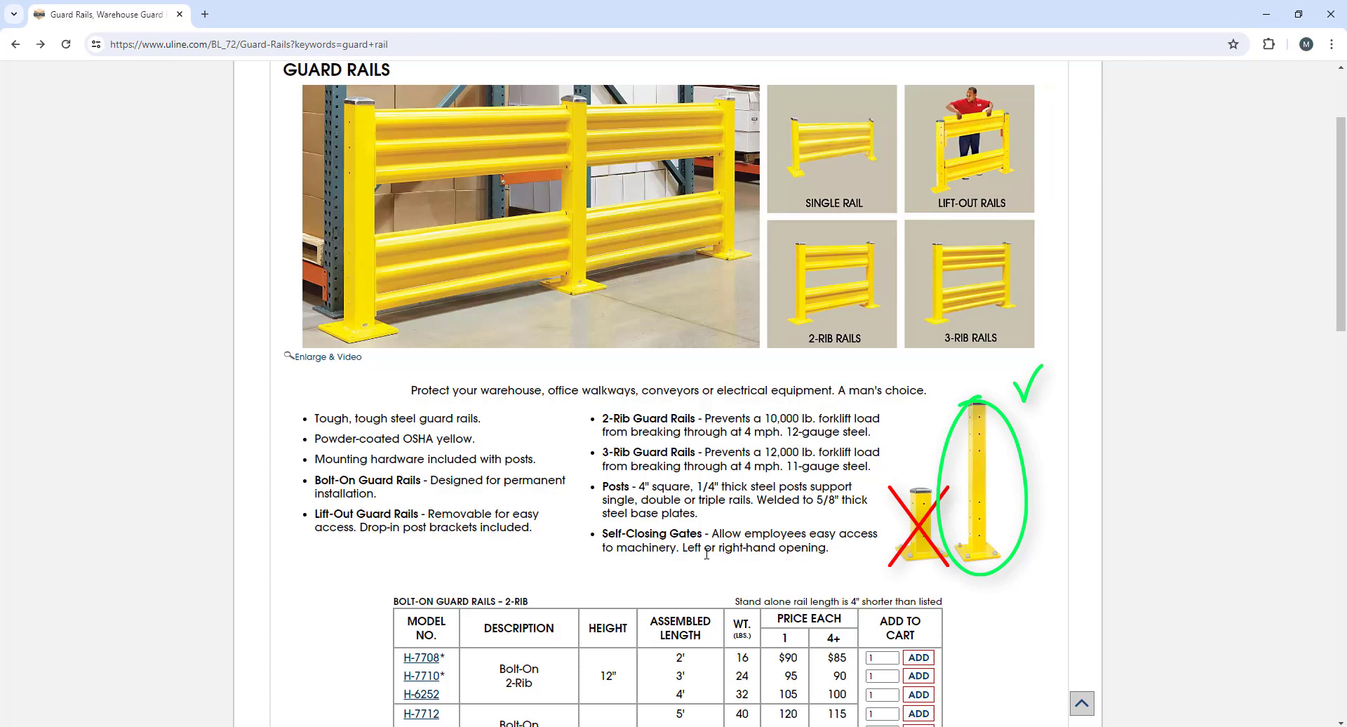
scroll(693, 550, "down", 3)
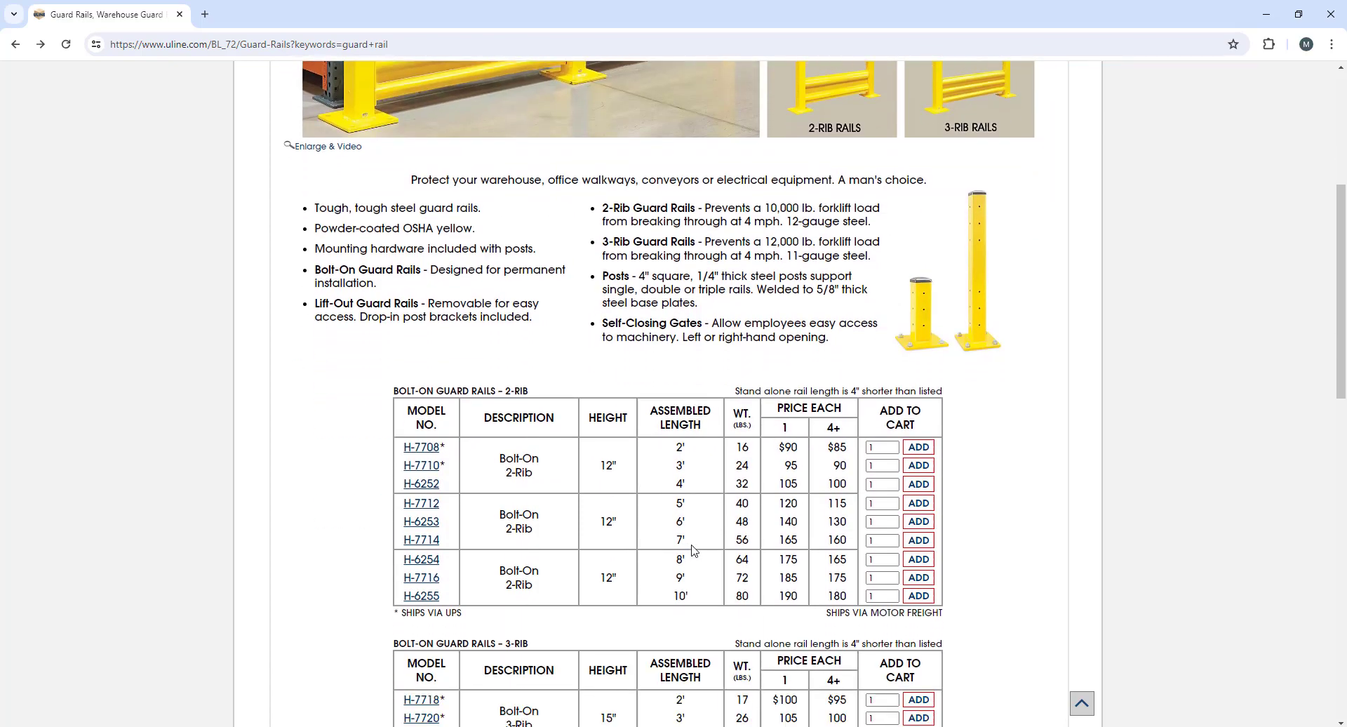
scroll(692, 550, "down", 4)
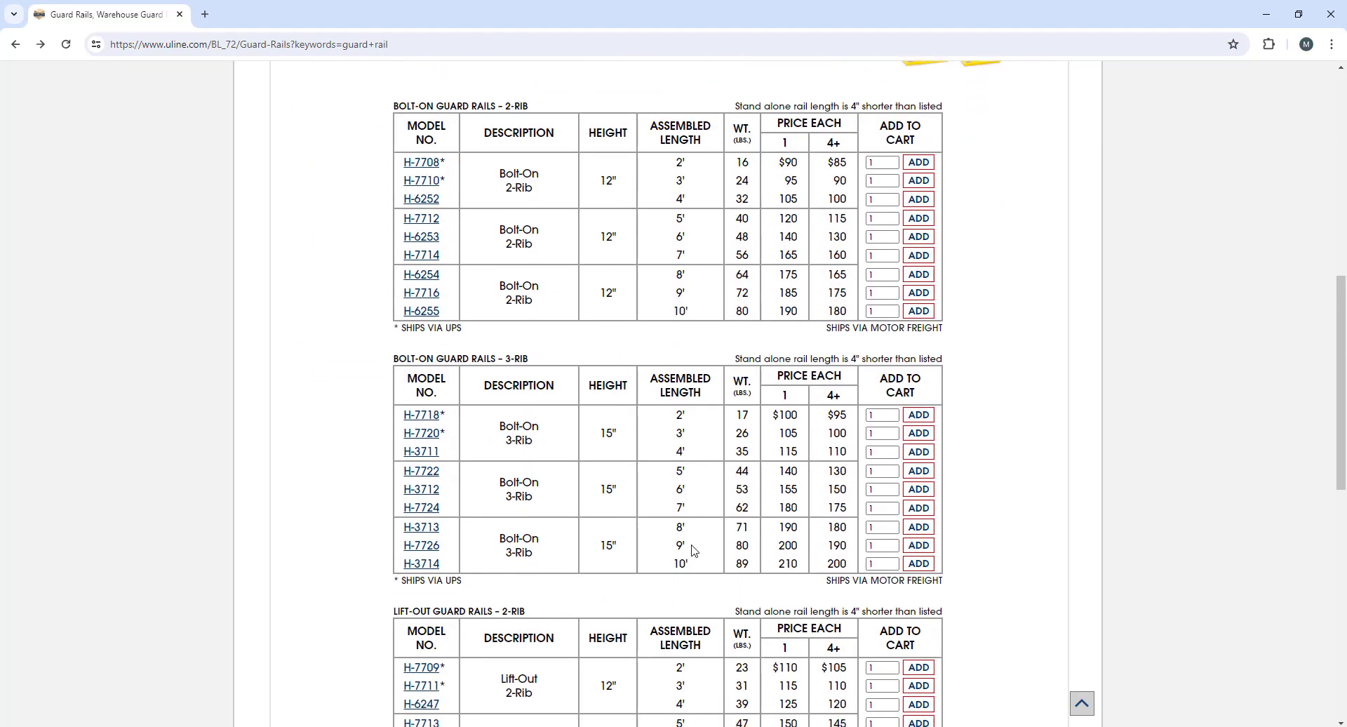
scroll(693, 550, "down", 2)
scroll(693, 550, "down", 4)
scroll(692, 550, "down", 2)
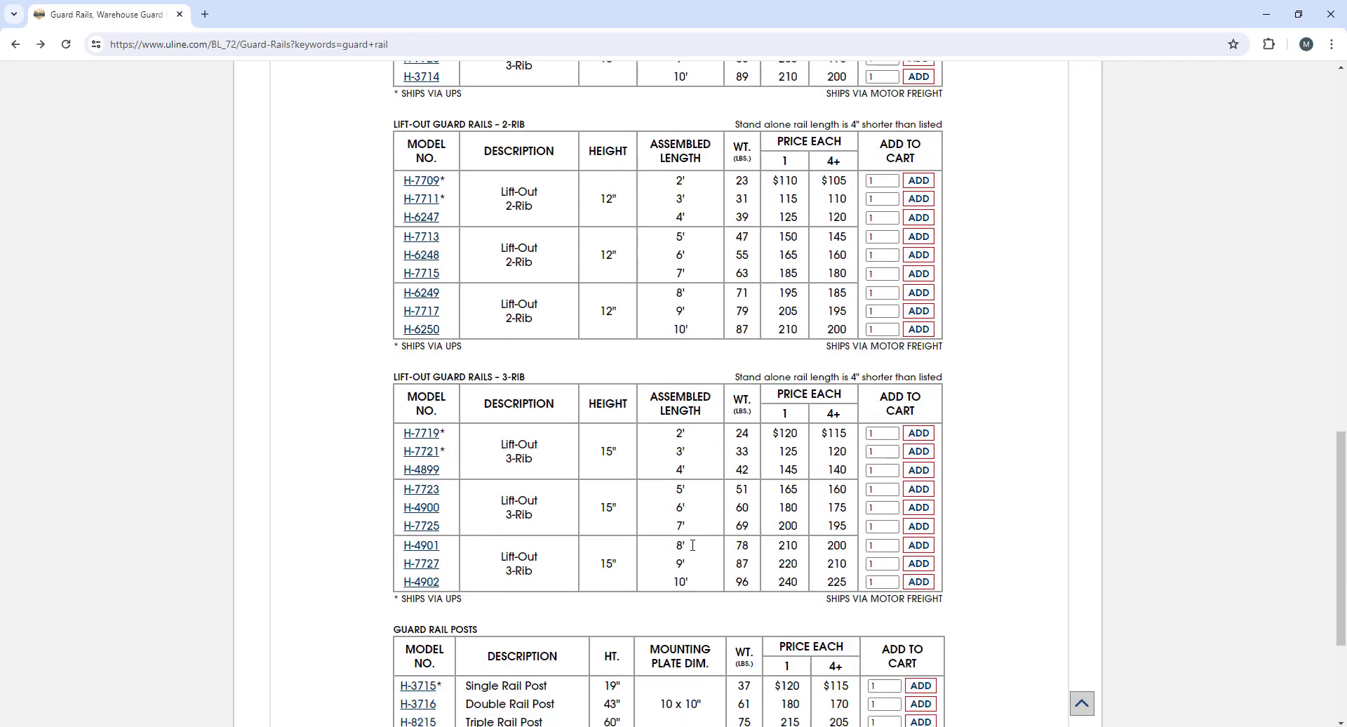
scroll(694, 551, "down", 2)
scroll(693, 550, "down", 1)
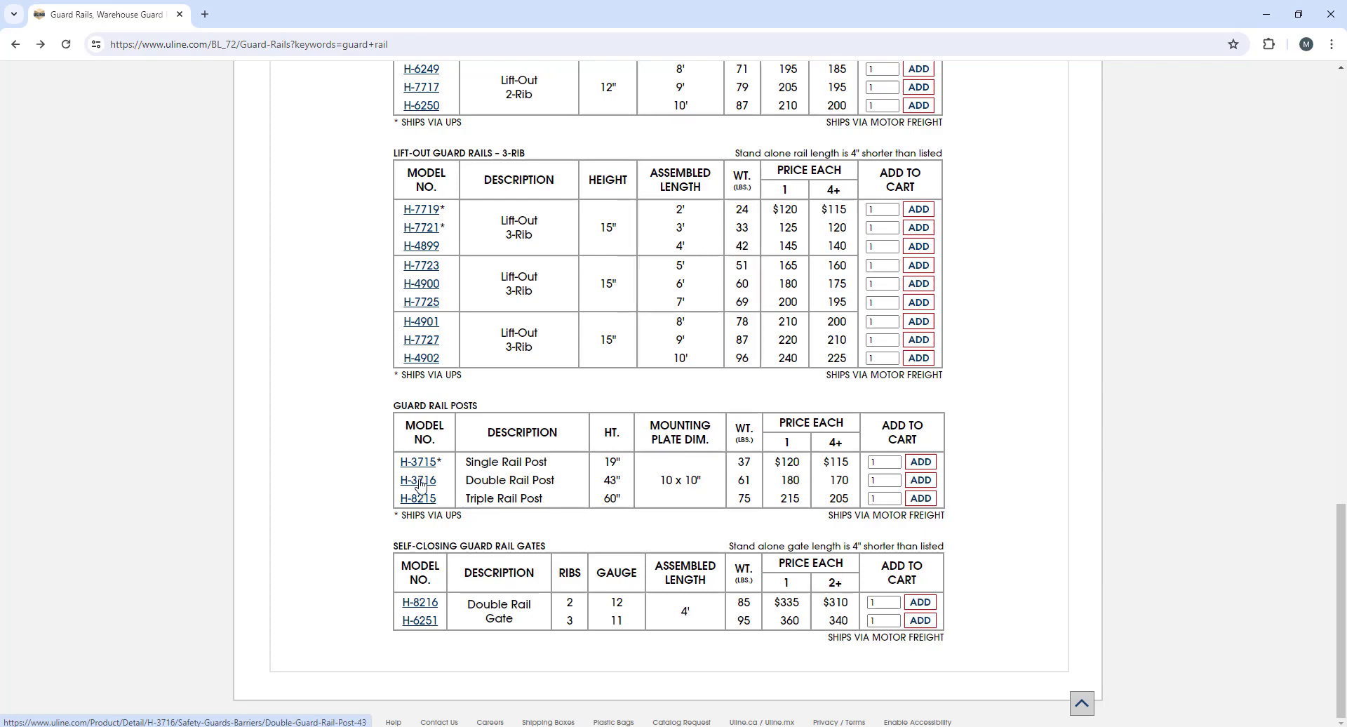
Step: Open the Uline H-3716 Double Rail Post product page
left_click(418, 481)
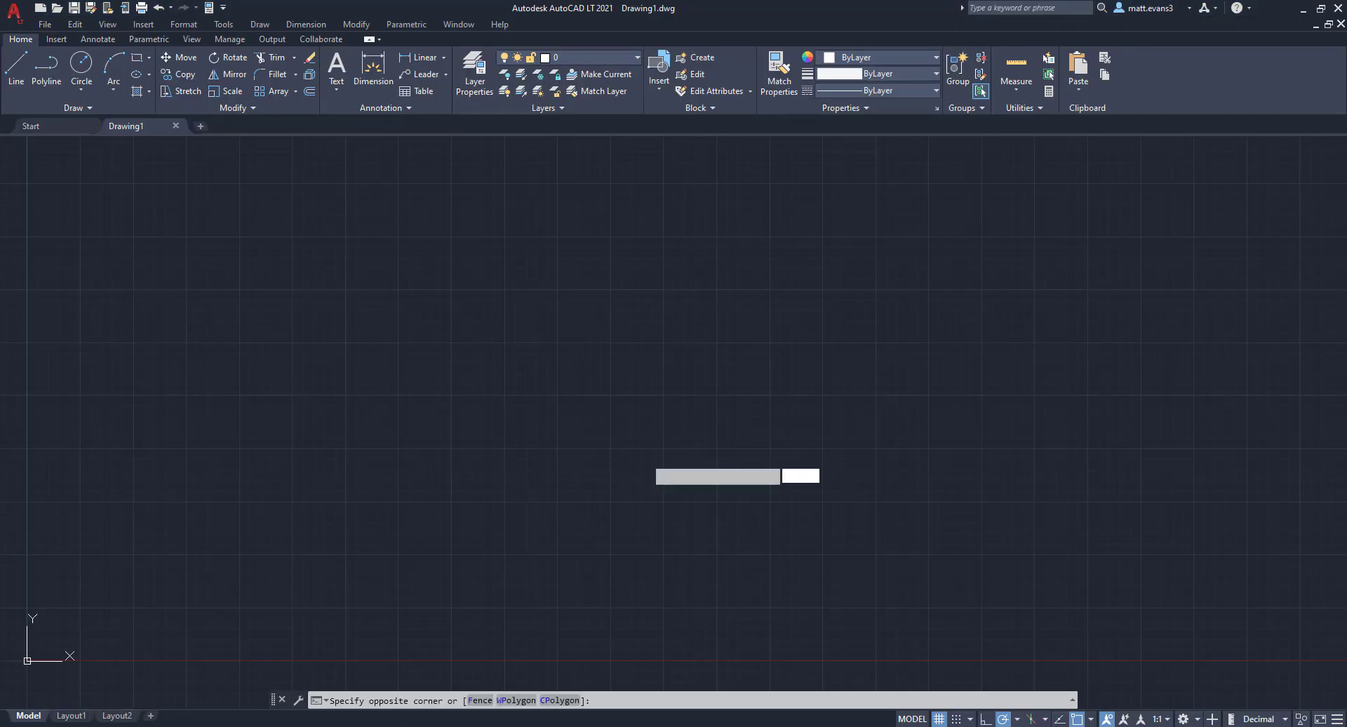
Step: Switch the drawing units to Engineering and make yellow the colour for new lines
left_click(1286, 719)
left_click(1269, 668)
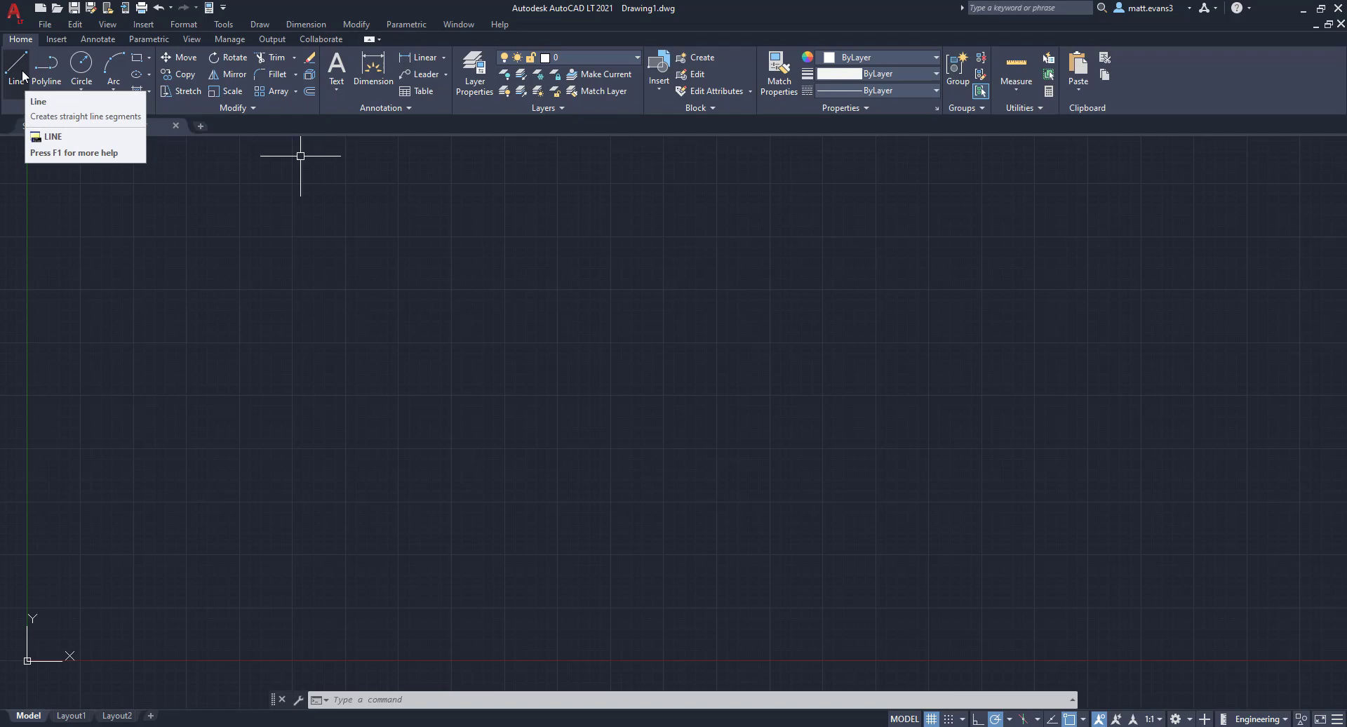
left_click(22, 76)
left_click(869, 57)
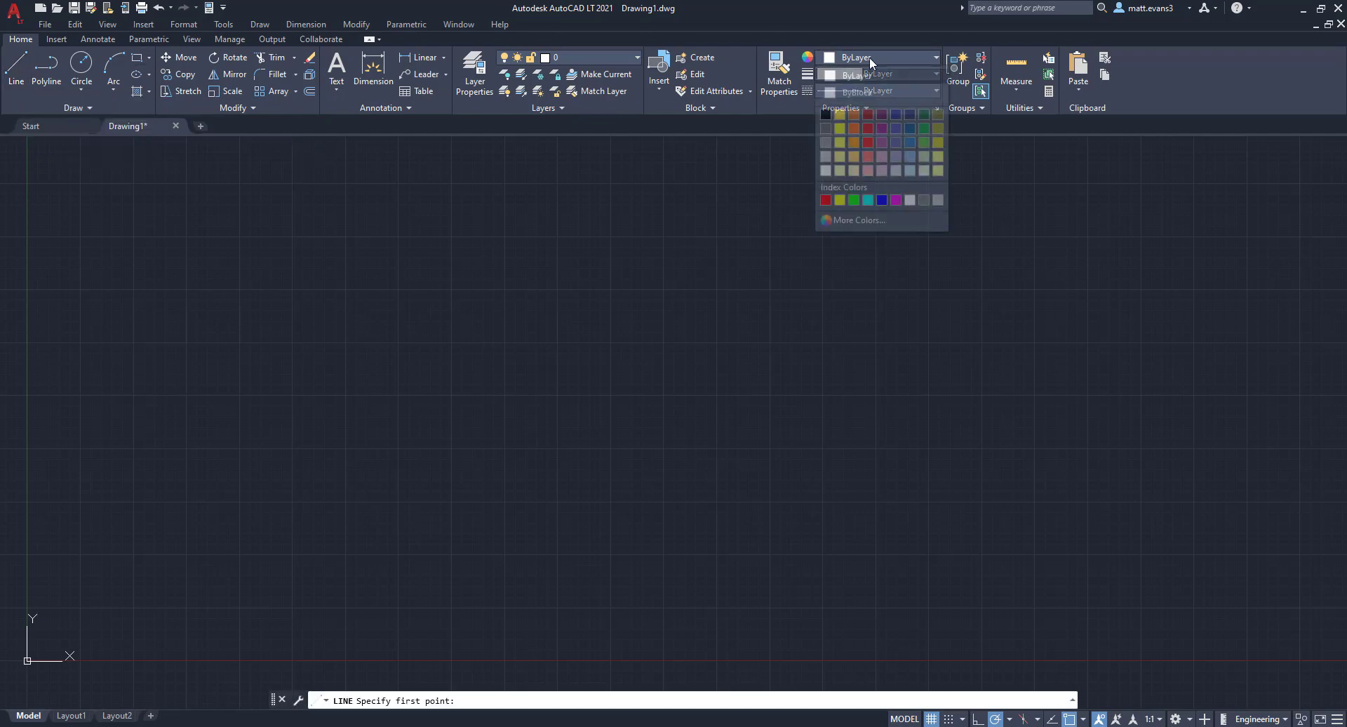
left_click(841, 200)
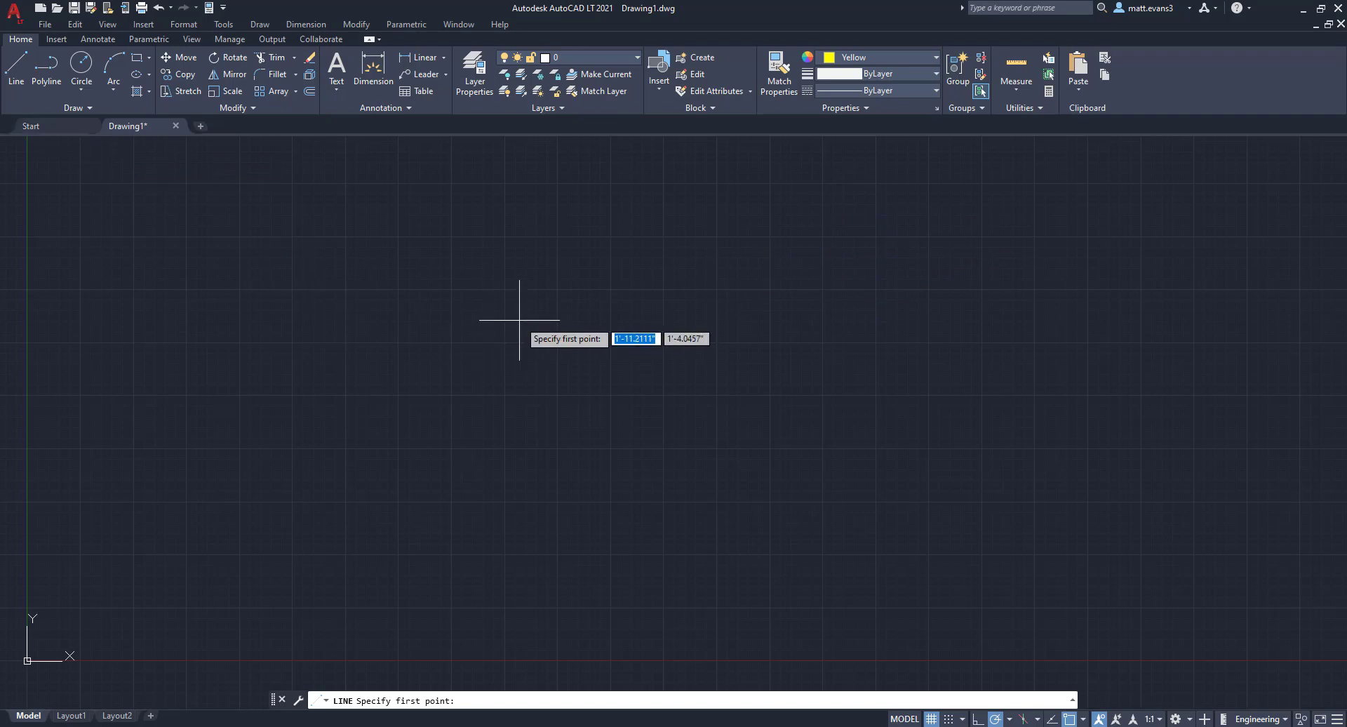
Step: Draw a closed 10-inch square from four 10" line segments
left_click(519, 320)
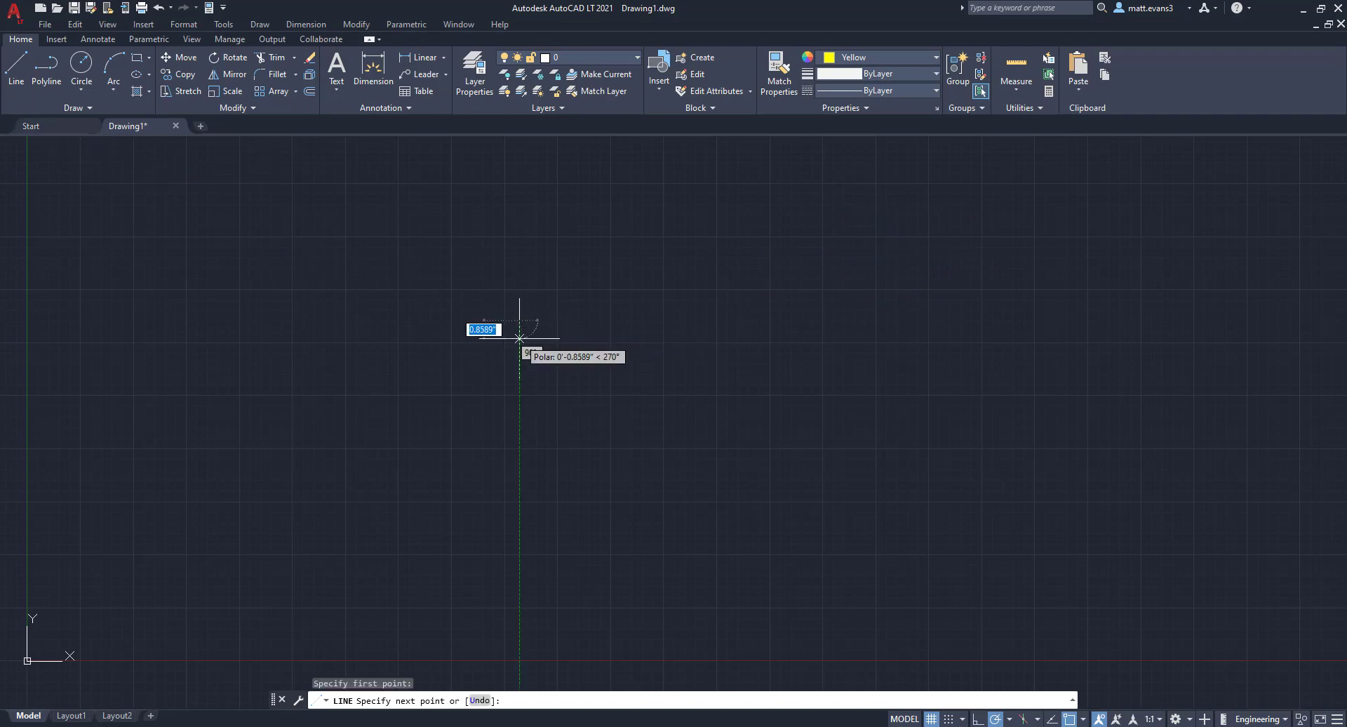
type("10")
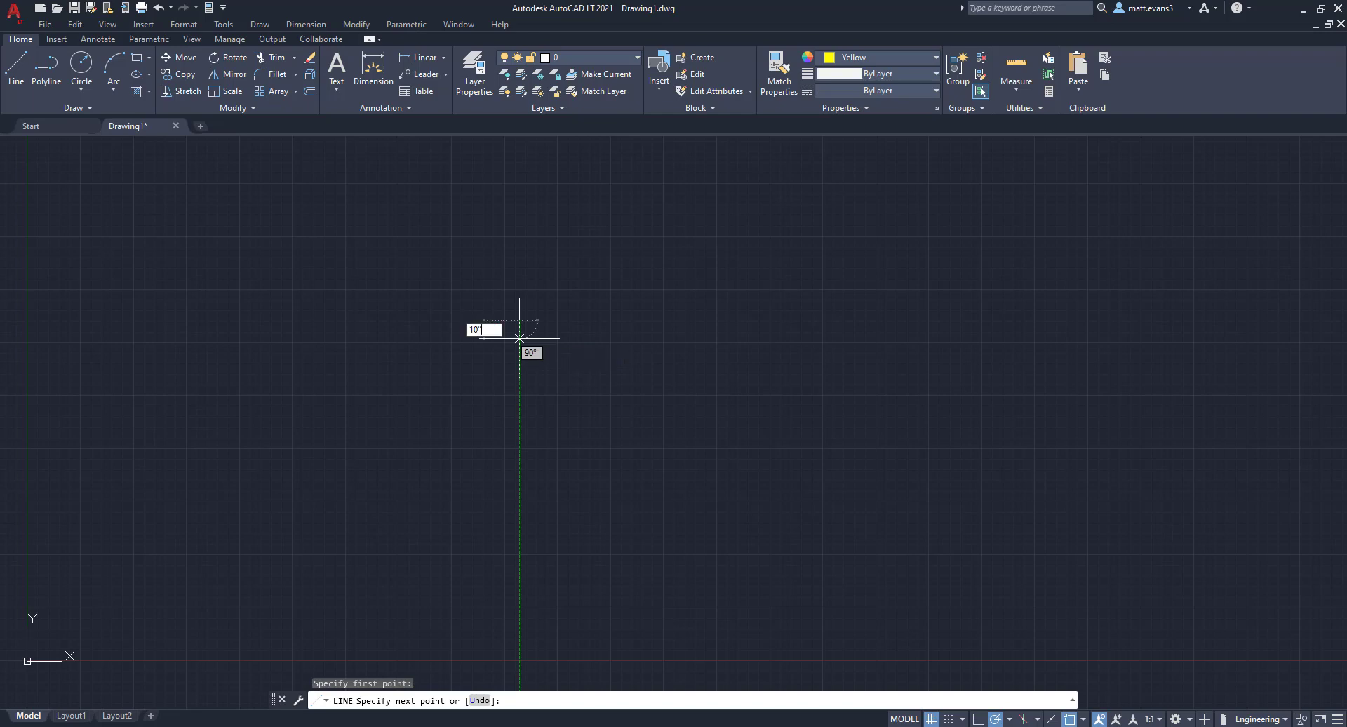
key("Return")
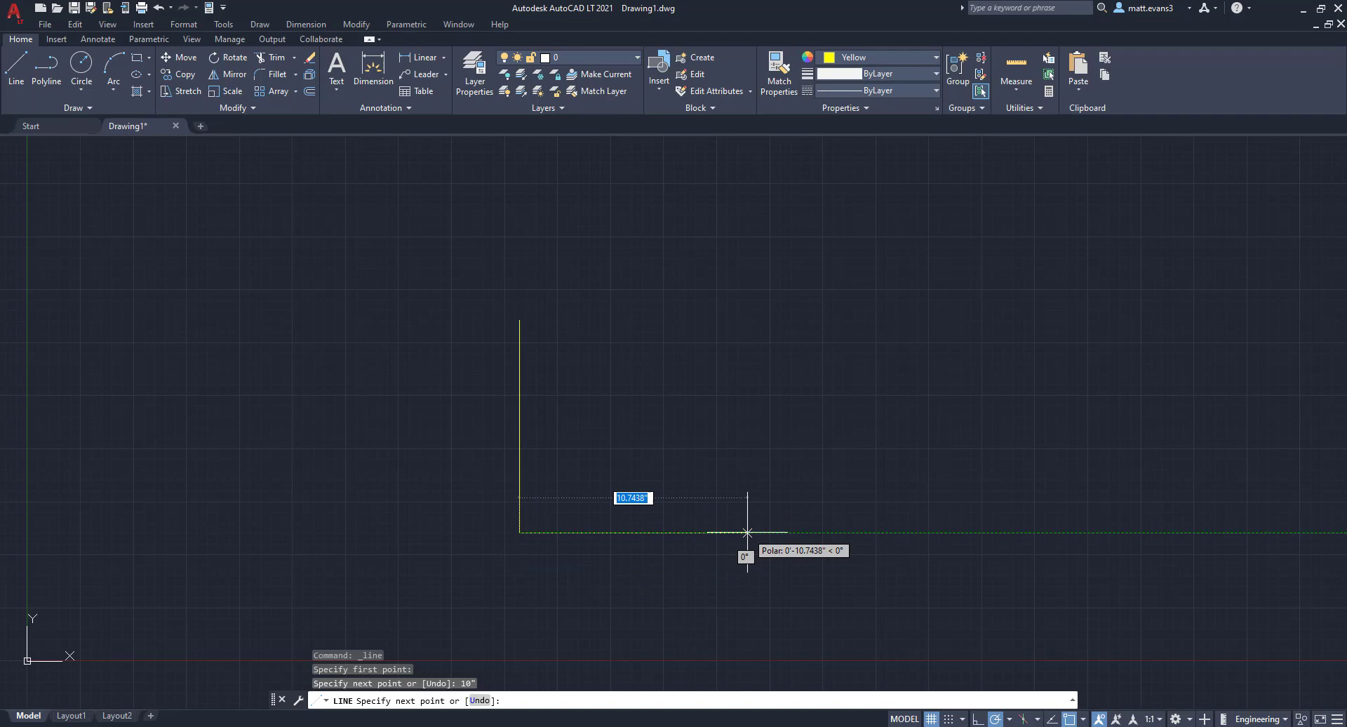
type("10\"")
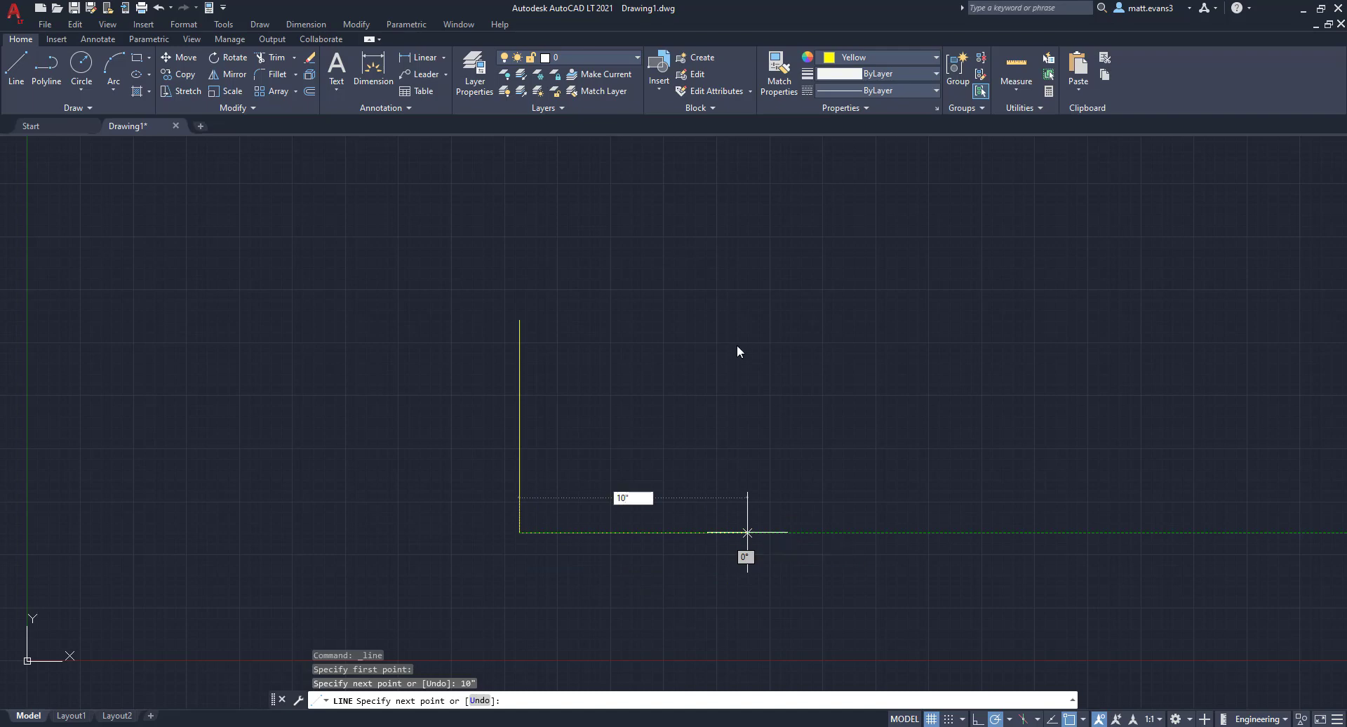
key("Return")
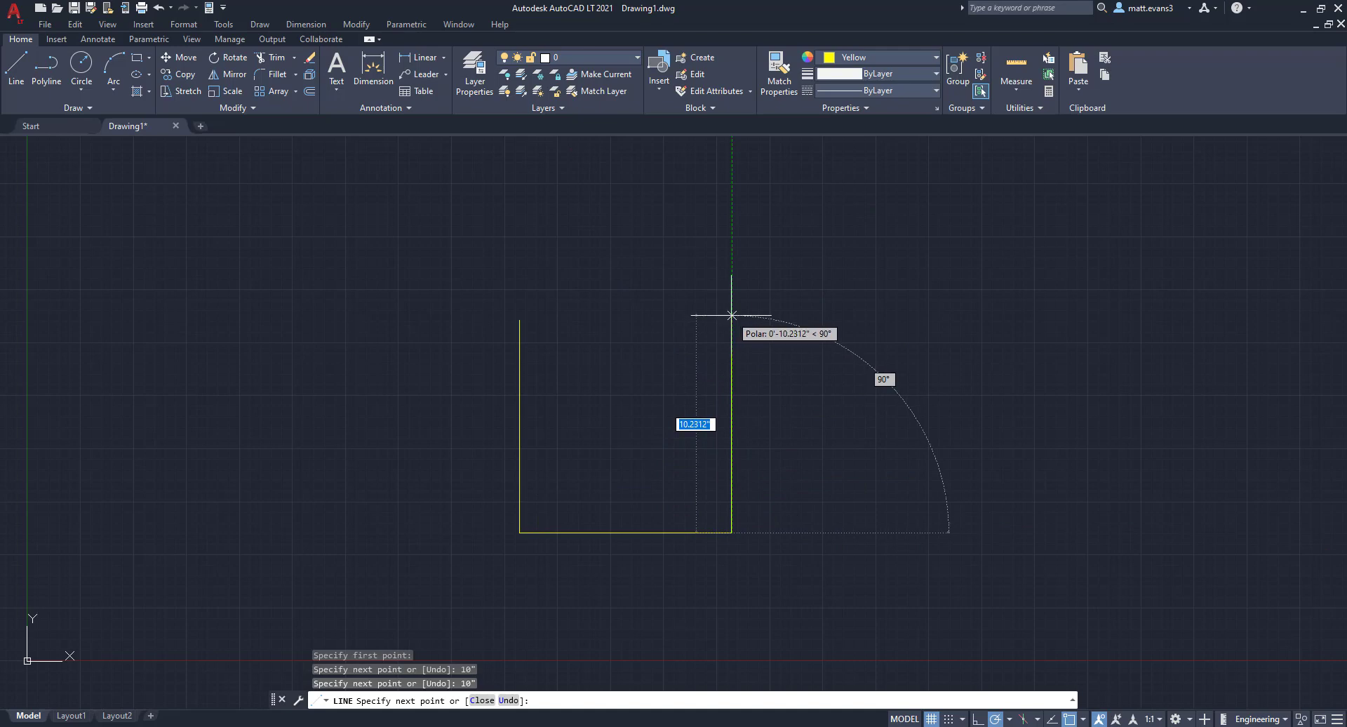
type("10\"")
key("Return")
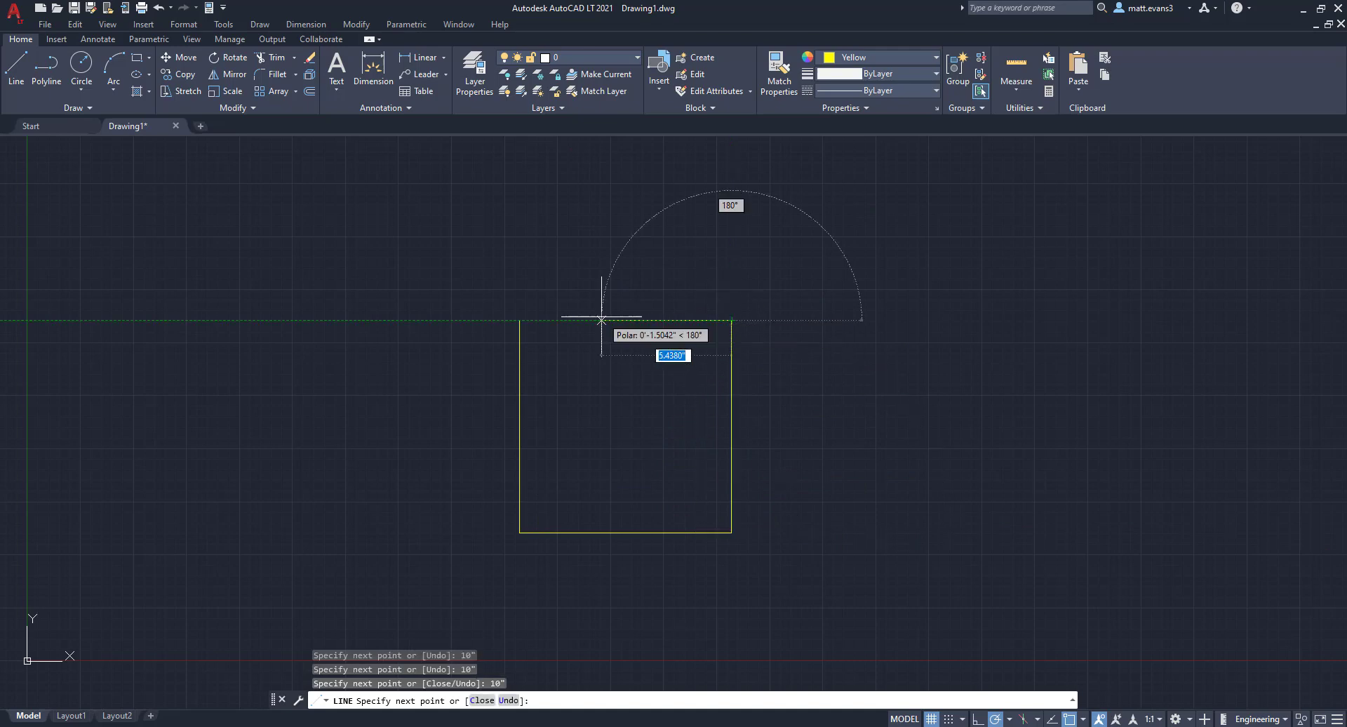
left_click(519, 321)
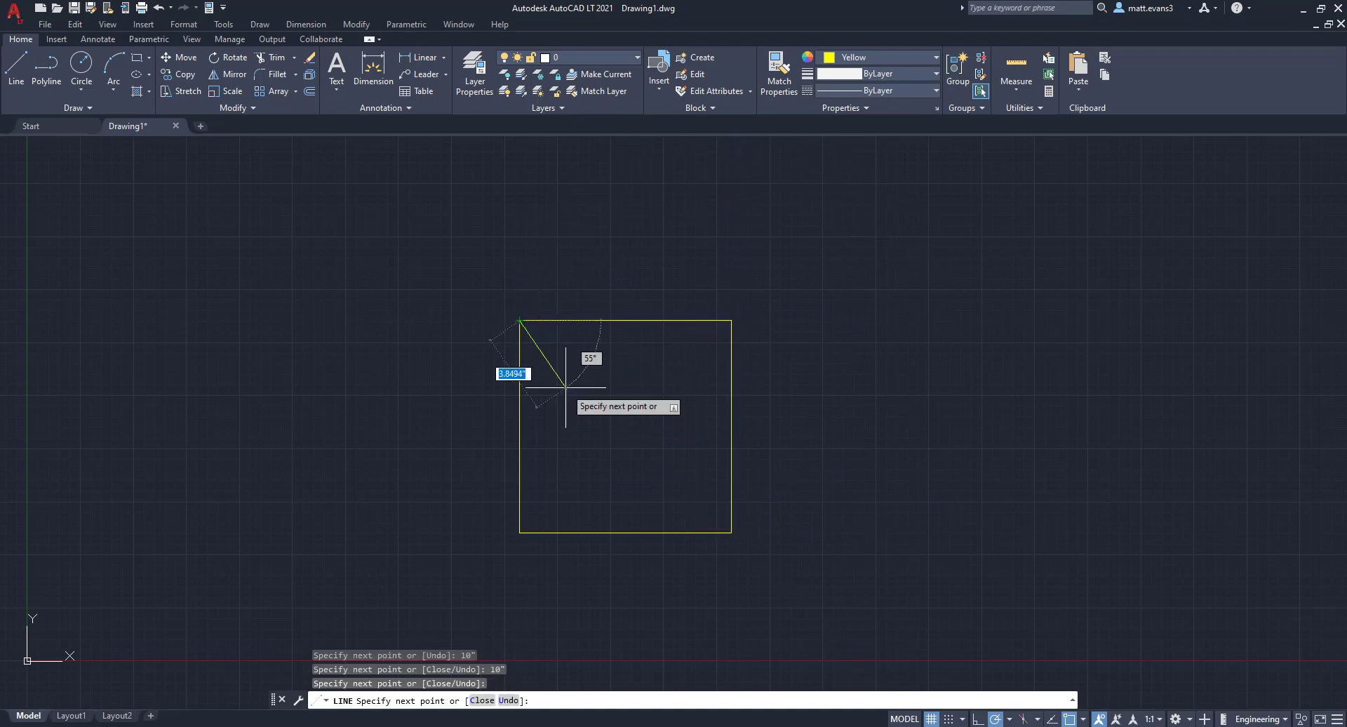
Step: Draw a 5" vertical line from the 10-inch square's top-edge midpoint to its centre
key("Escape")
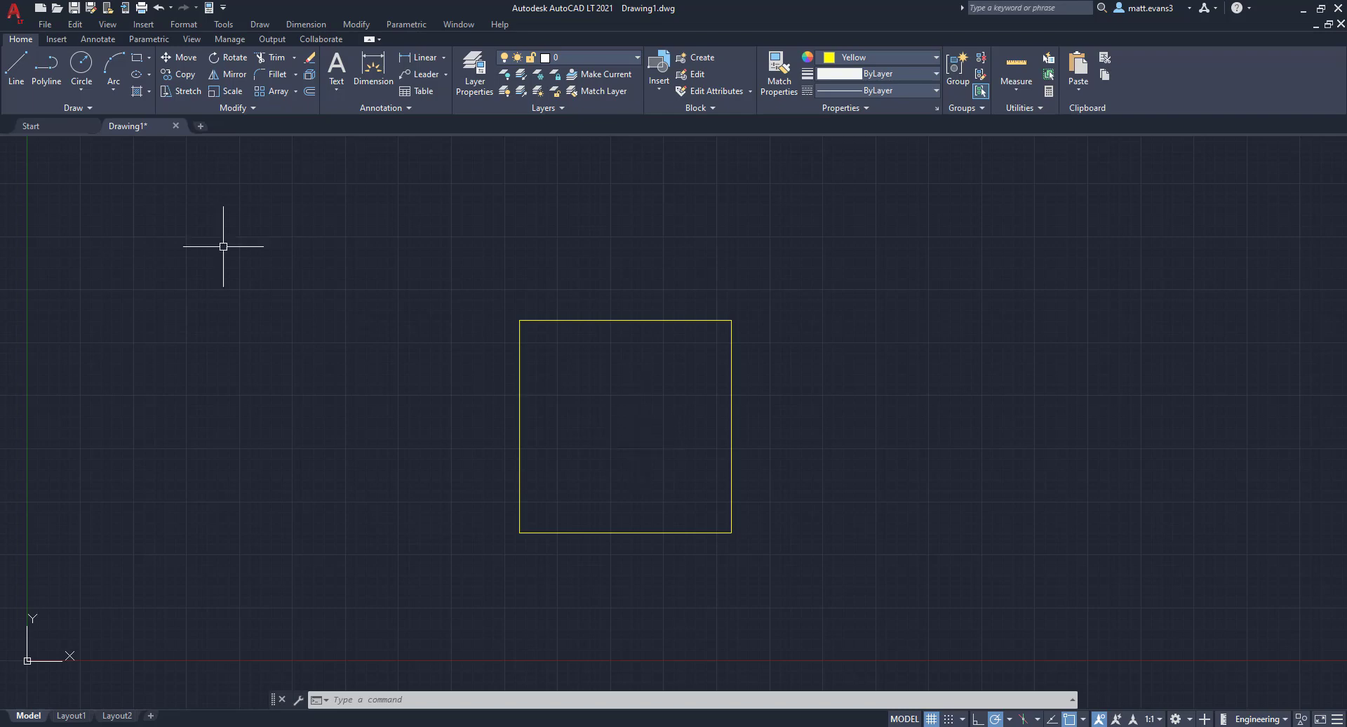
left_click(18, 90)
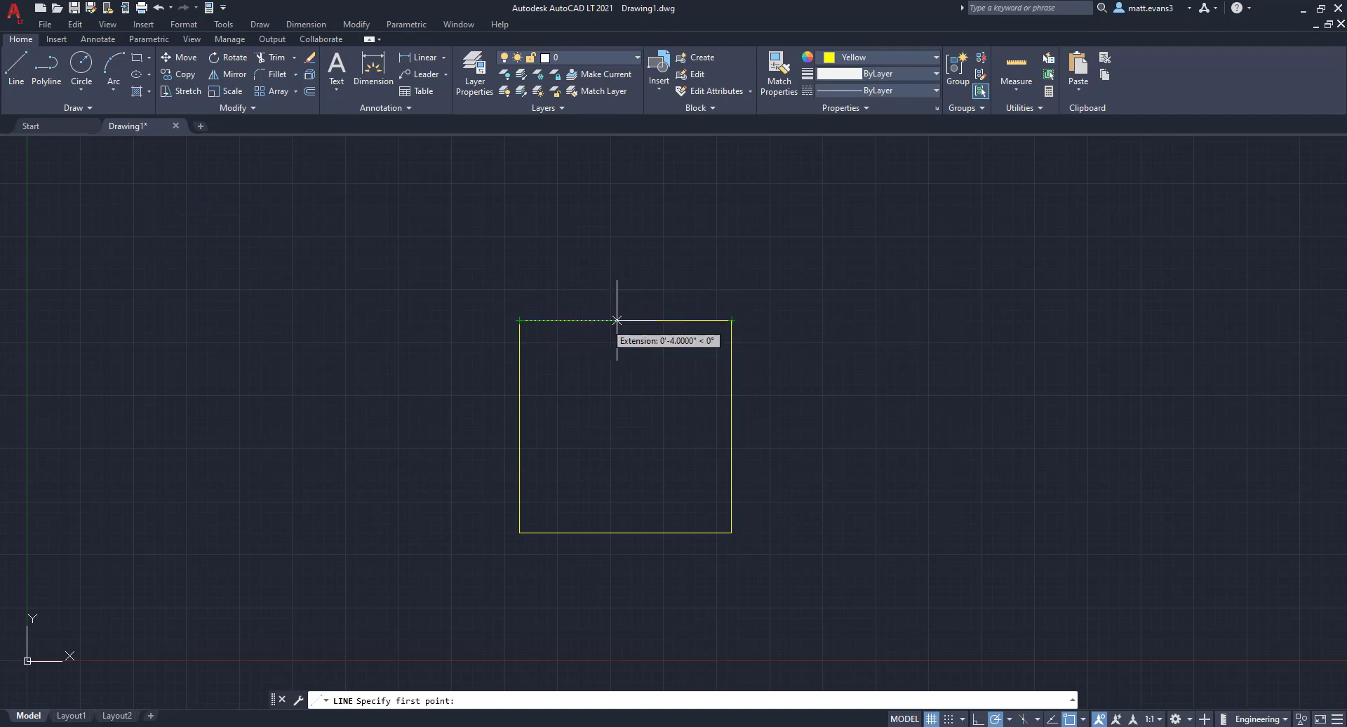
left_click(625, 320)
type("5'")
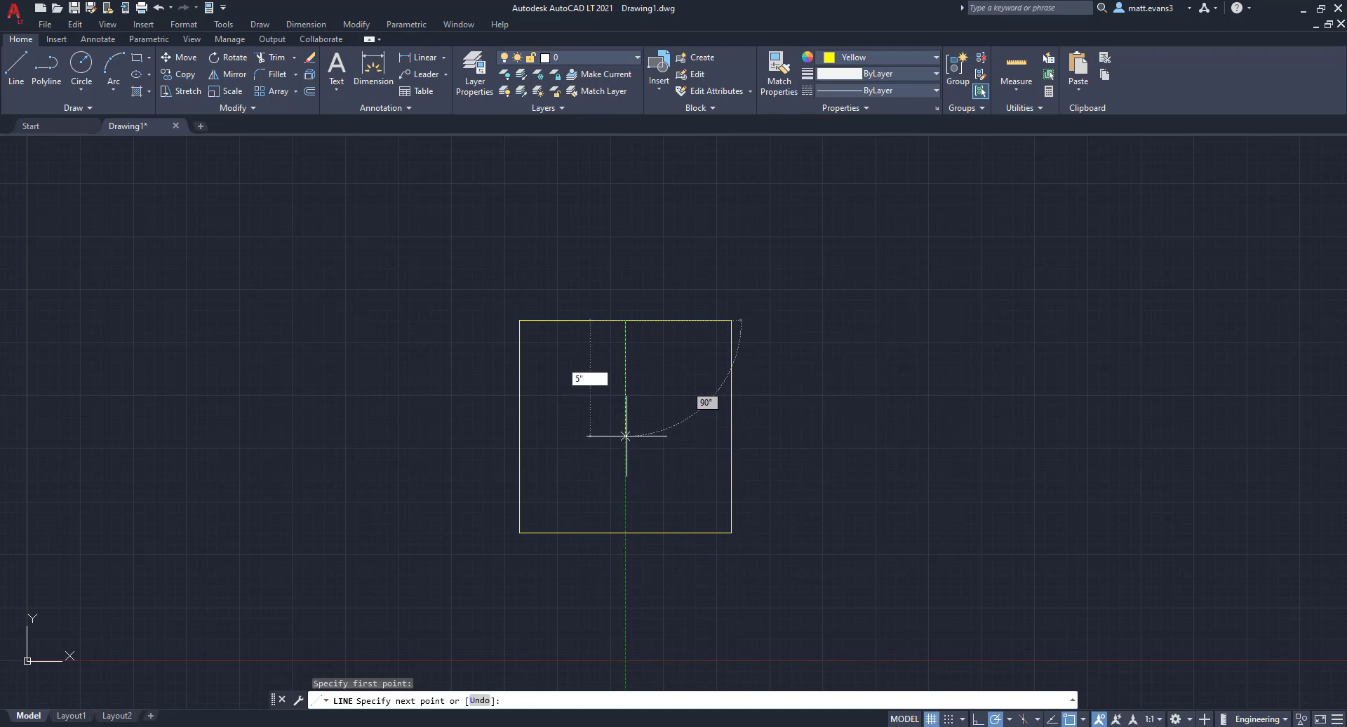
key("Return")
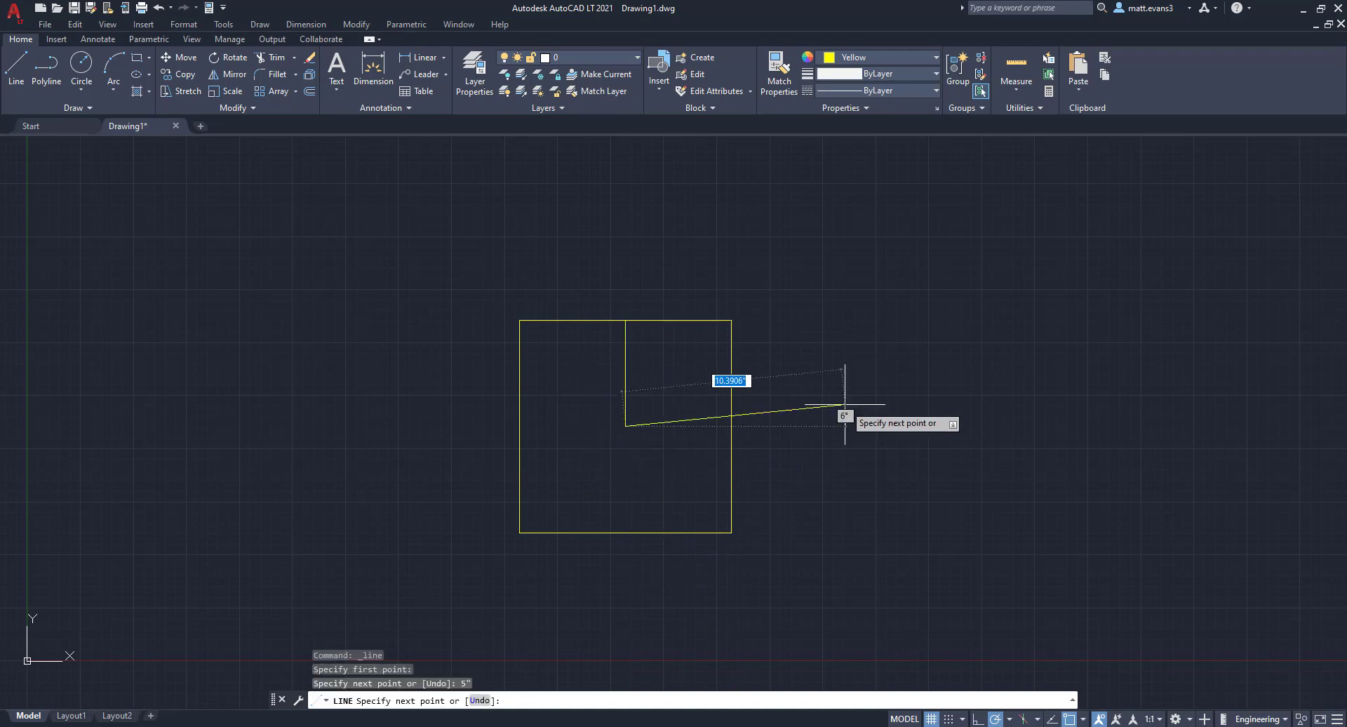
key("Escape")
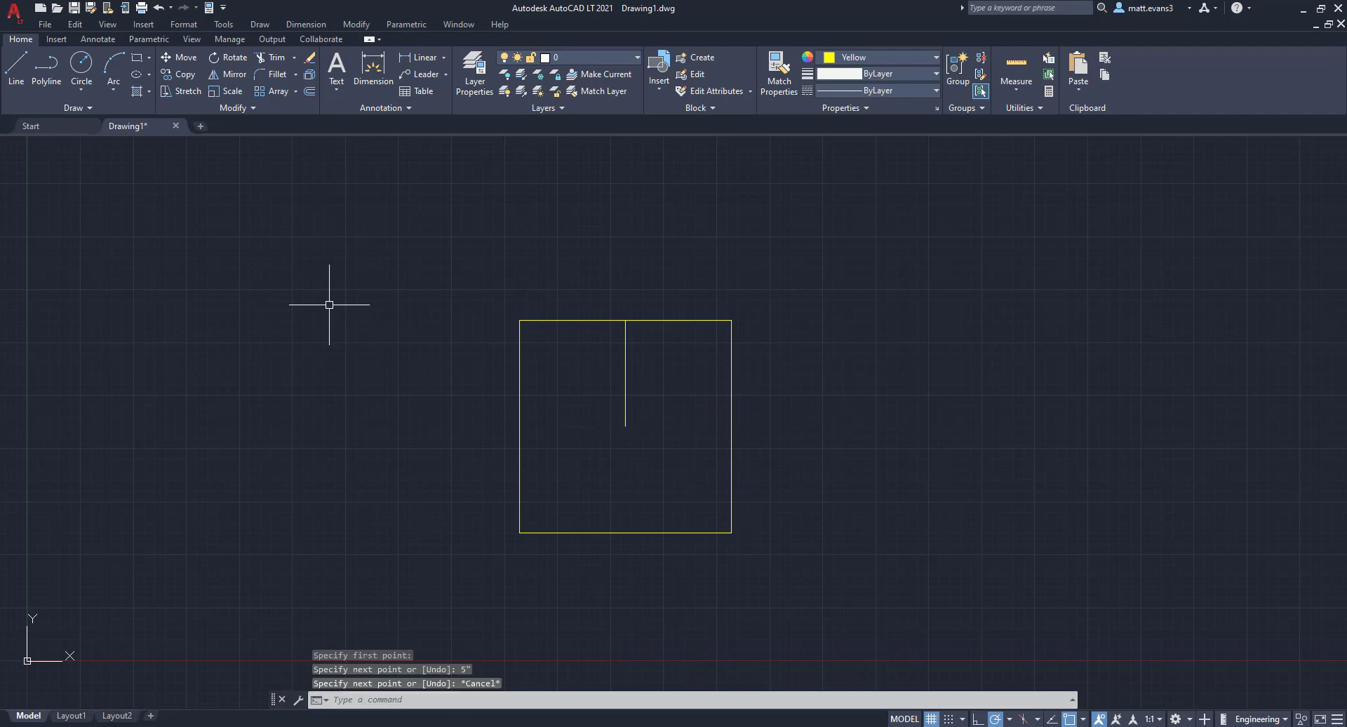
left_click(15, 68)
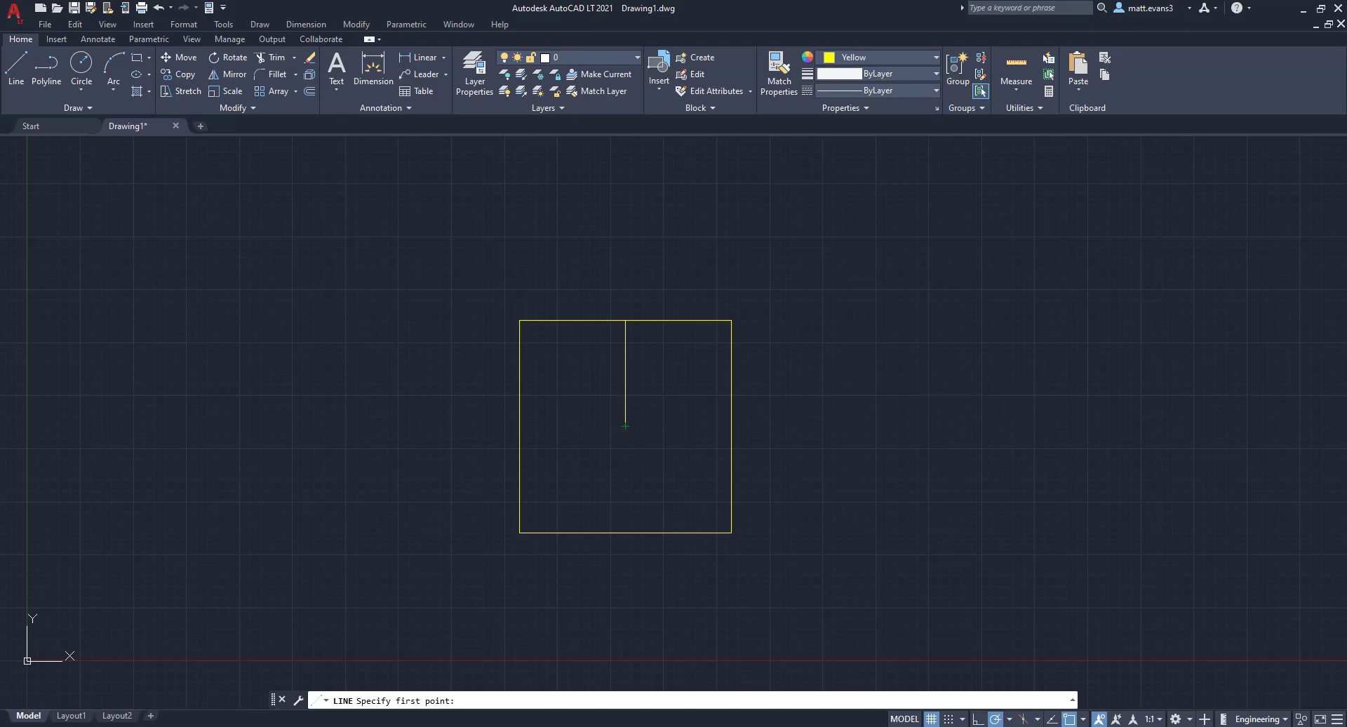
Step: Draw a 4-inch square to the right of the large square
left_click(846, 381)
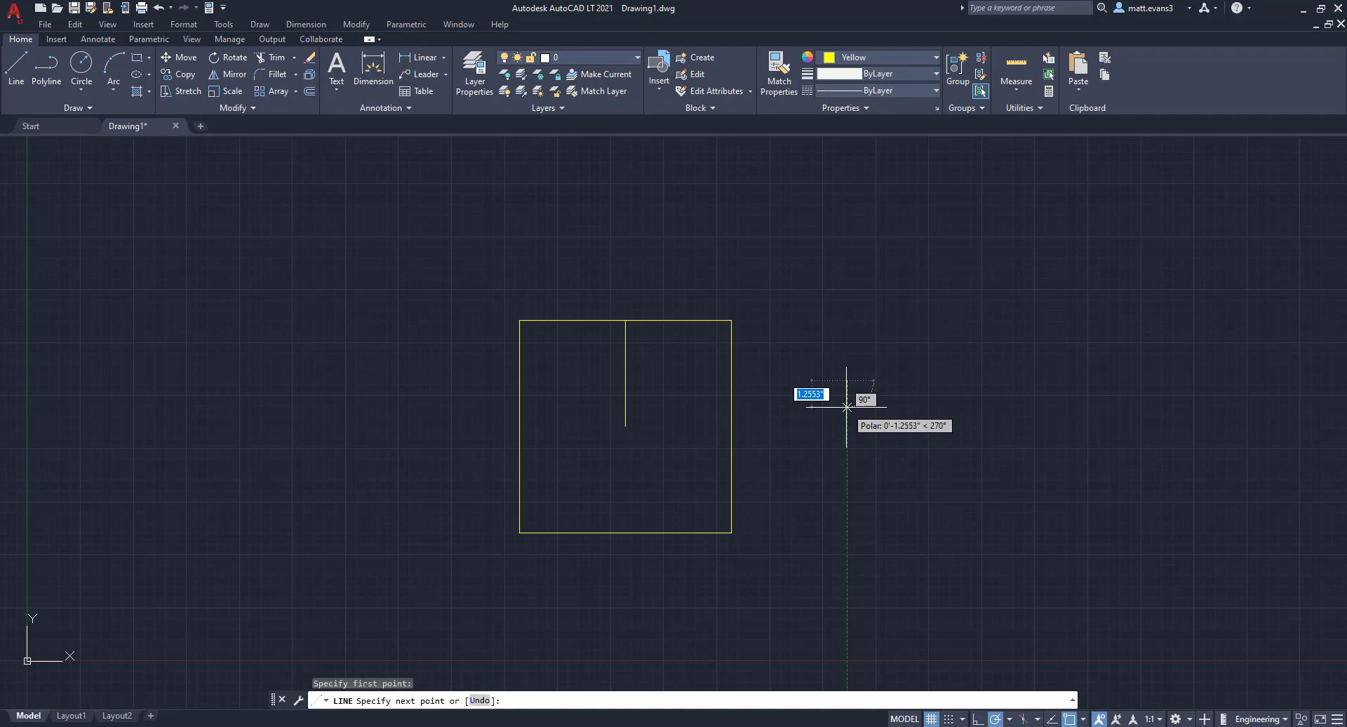
type("4")
key("Return")
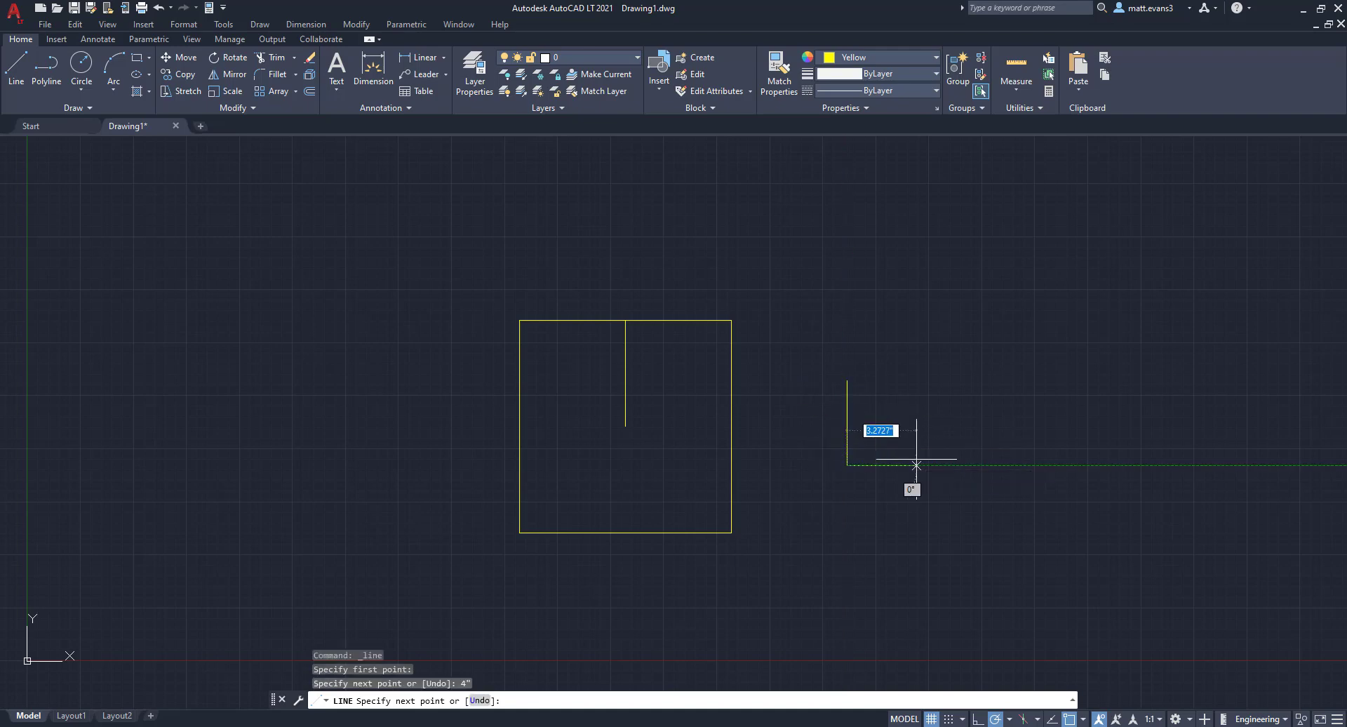
key("Return")
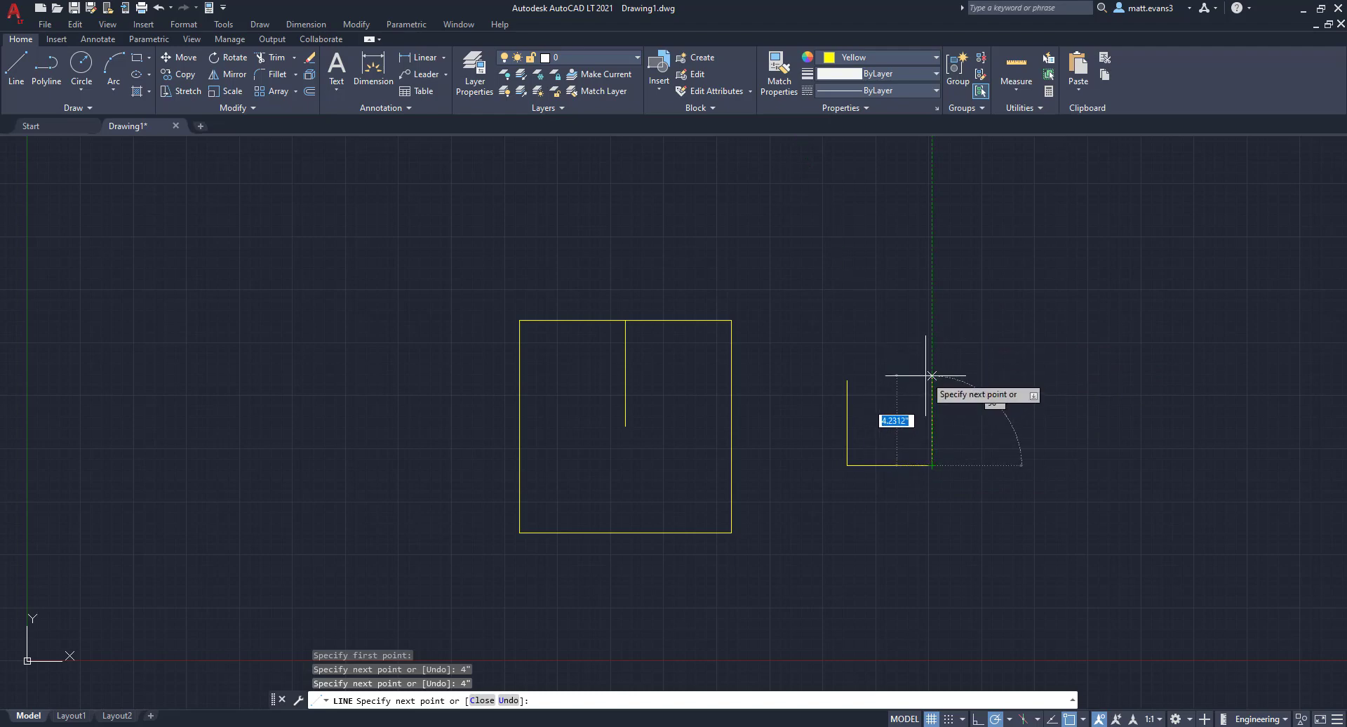
key("Return")
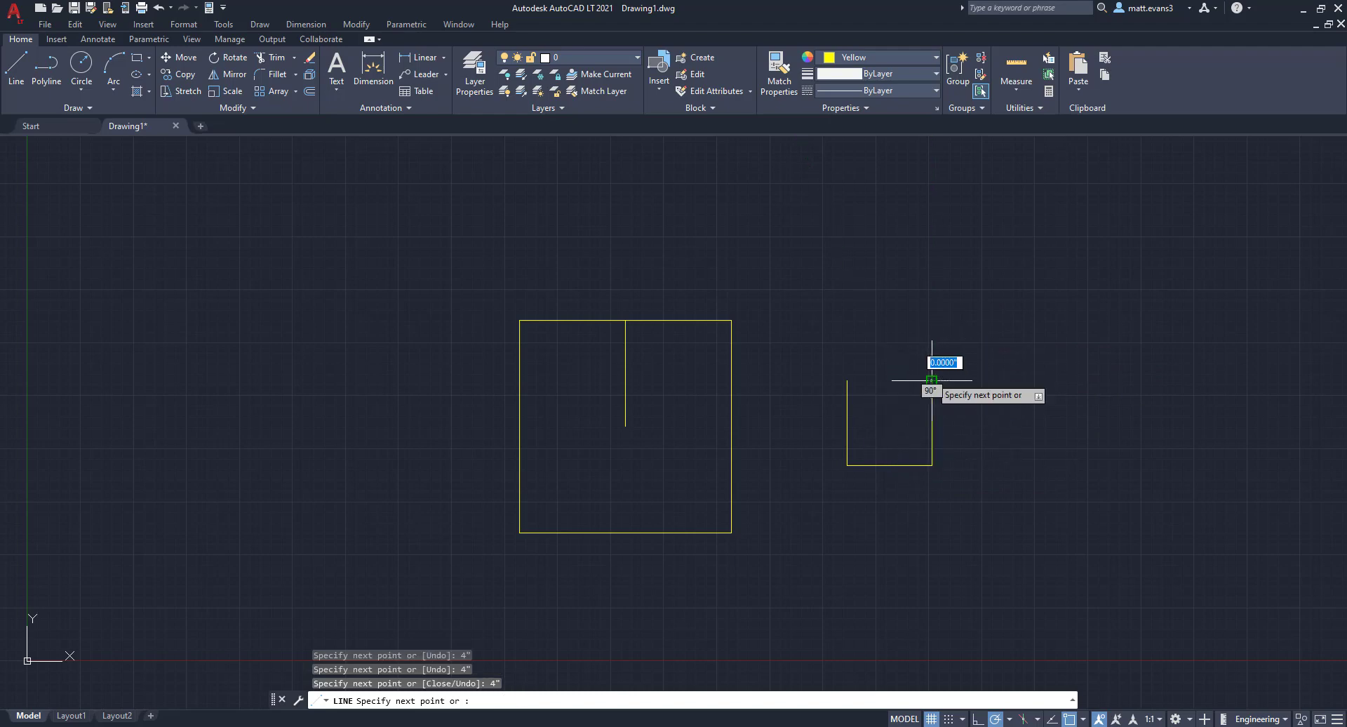
left_click(847, 381)
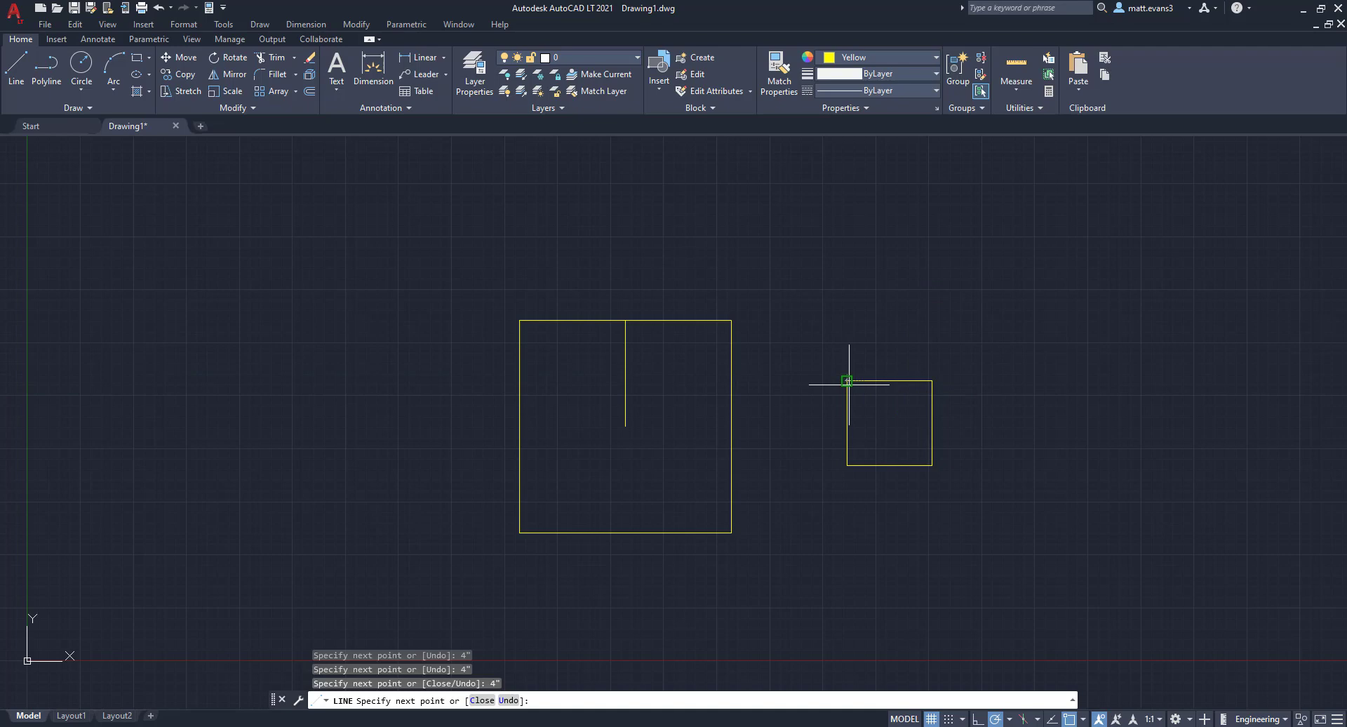
key("Escape")
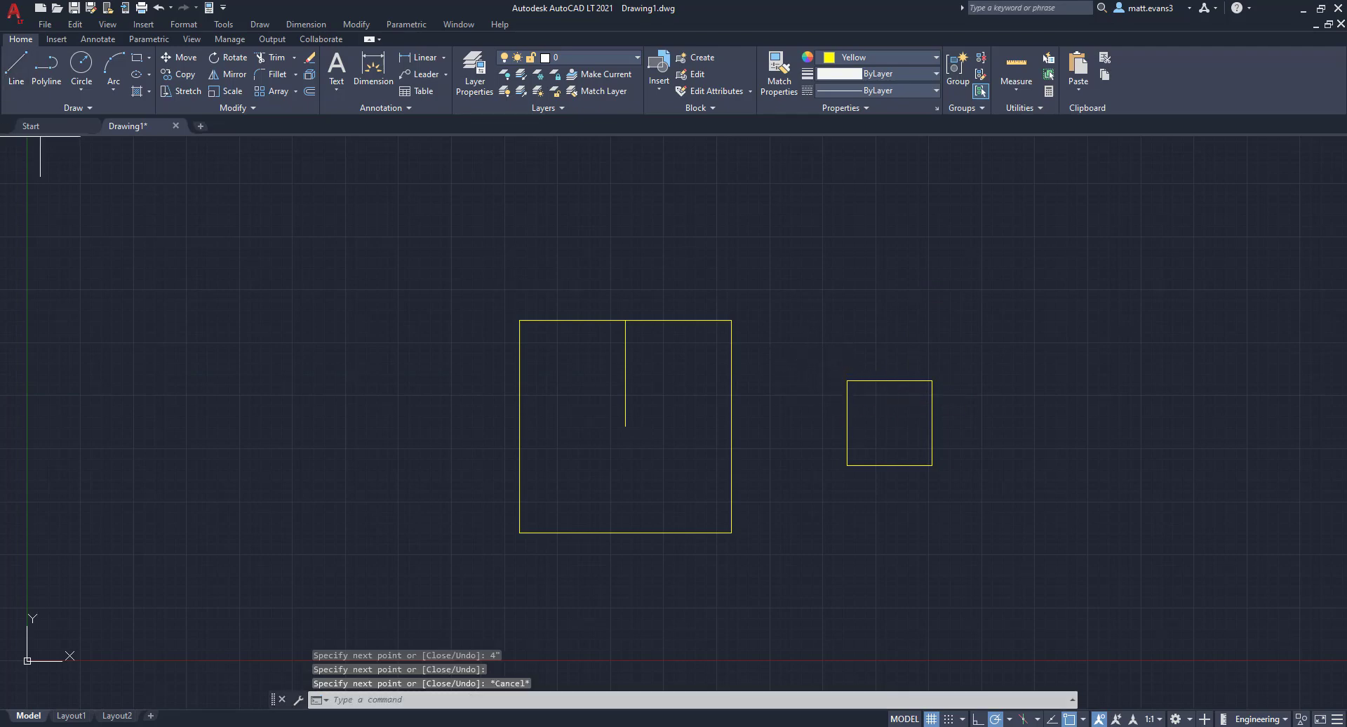
Step: Draw a 2-inch line down from the small square's top midpoint
key("Return")
left_click(889, 381)
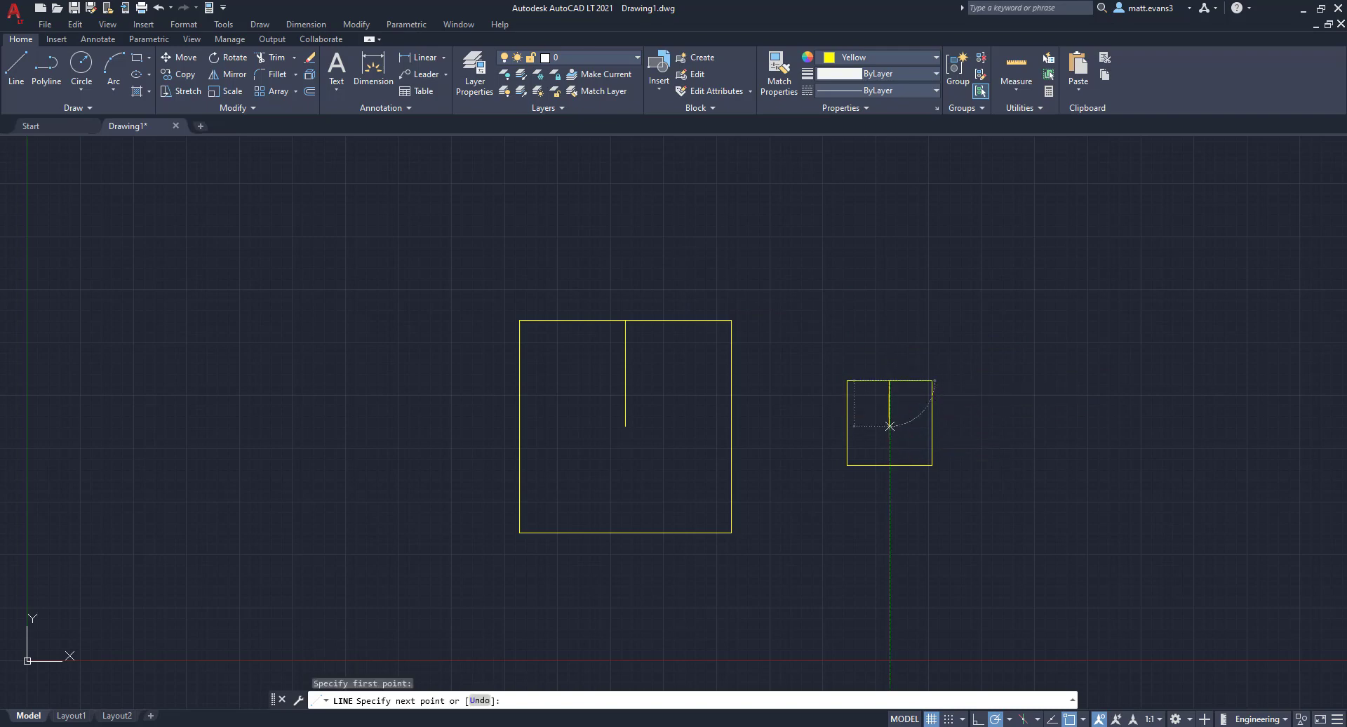
type("2")
key("Return")
key("Escape")
Step: Move the 4-inch square by its guide line's end onto the 5-inch line's end, centring it
left_click(806, 362)
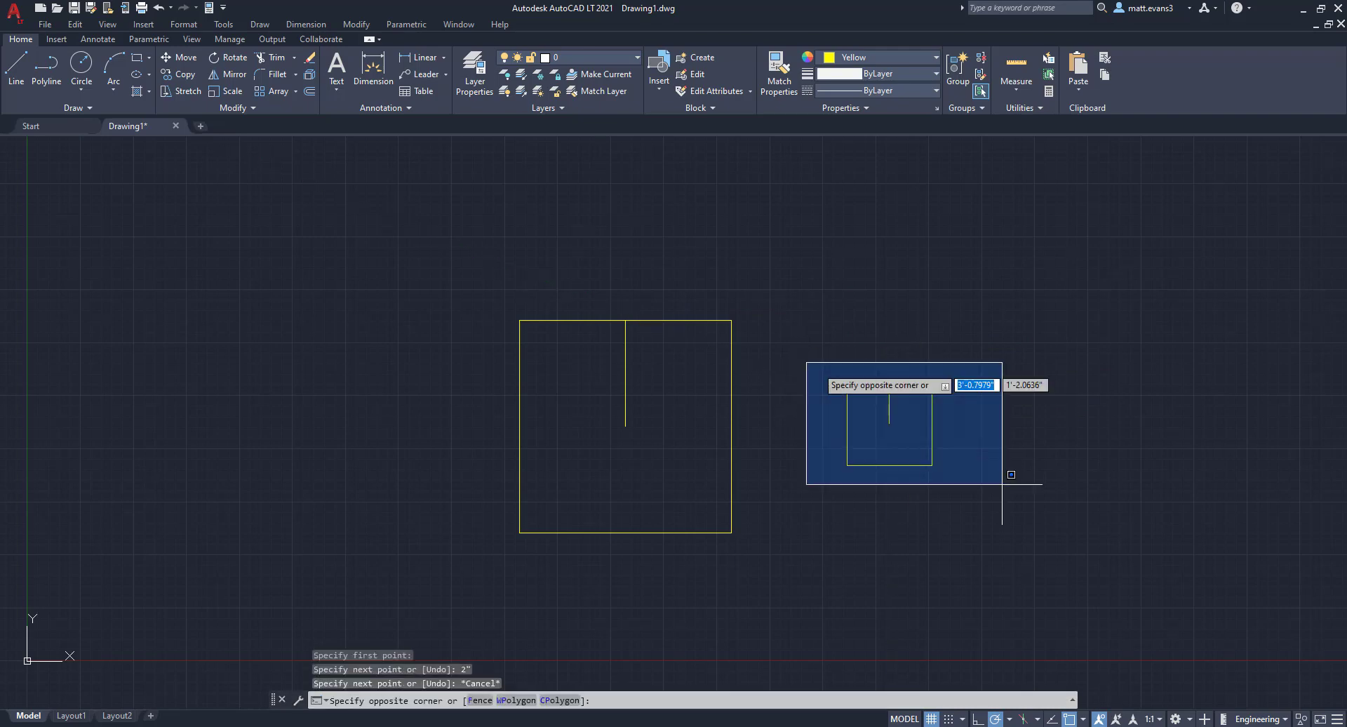
left_click(1037, 514)
right_click(1019, 484)
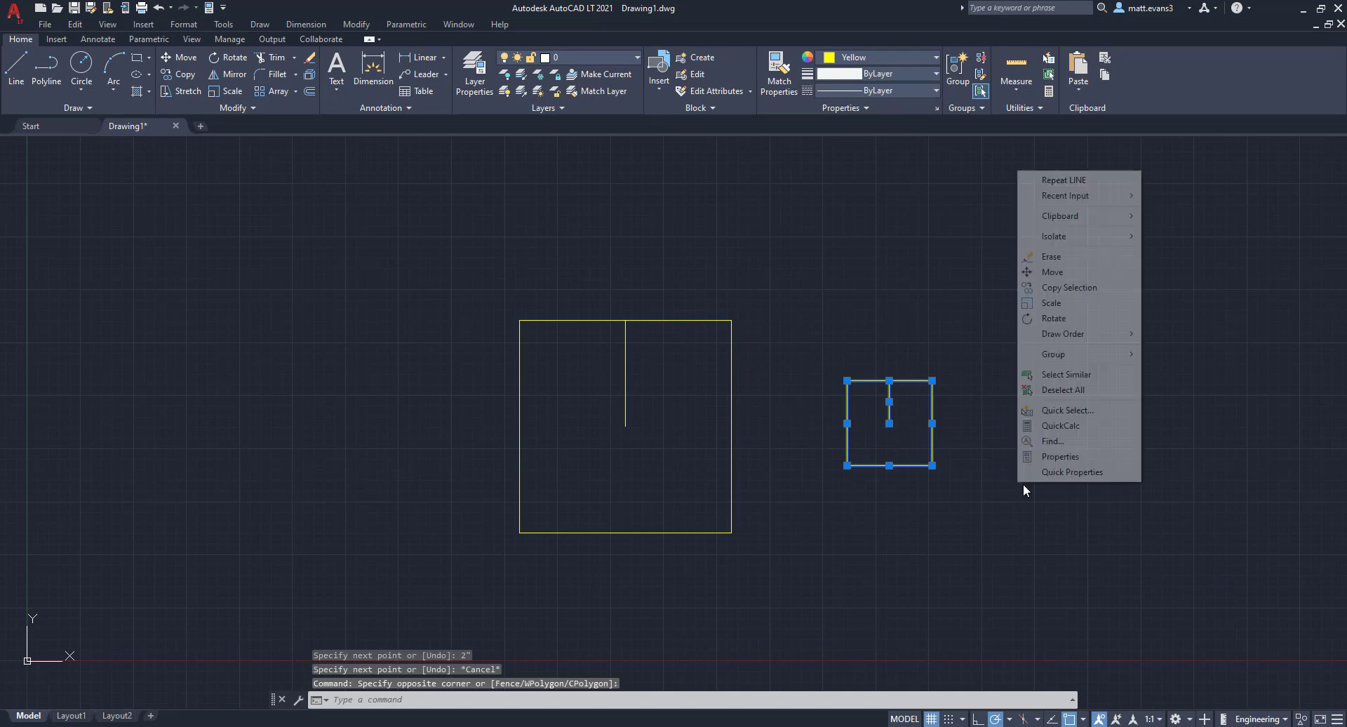
left_click(1049, 272)
left_click(889, 423)
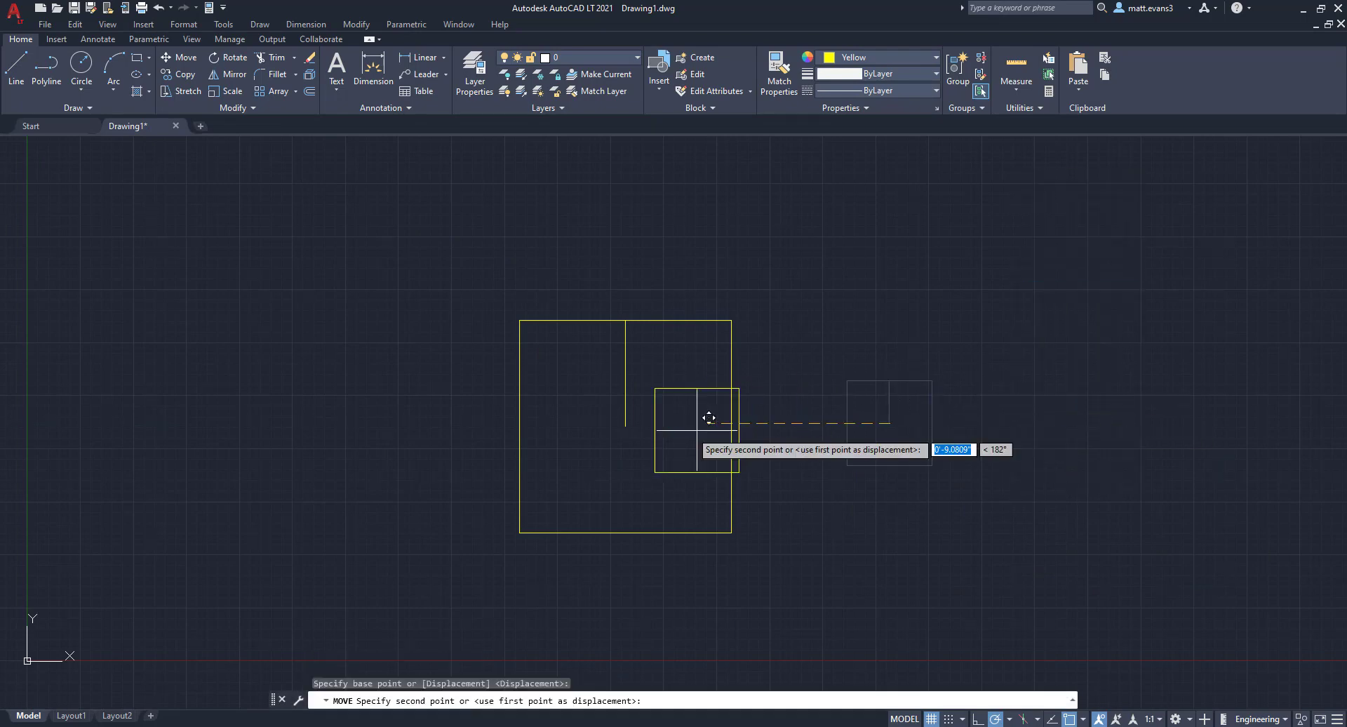
left_click(624, 427)
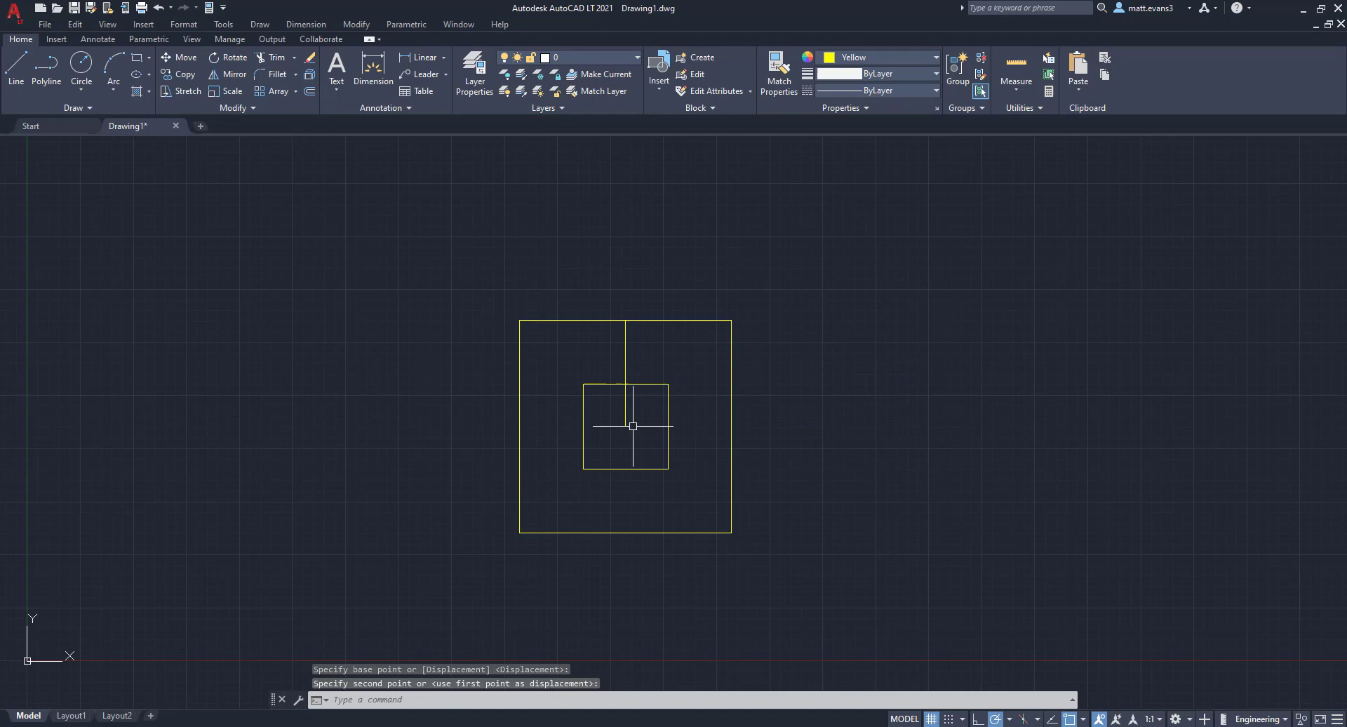
Step: Erase the two vertical guide lines
left_click(626, 356)
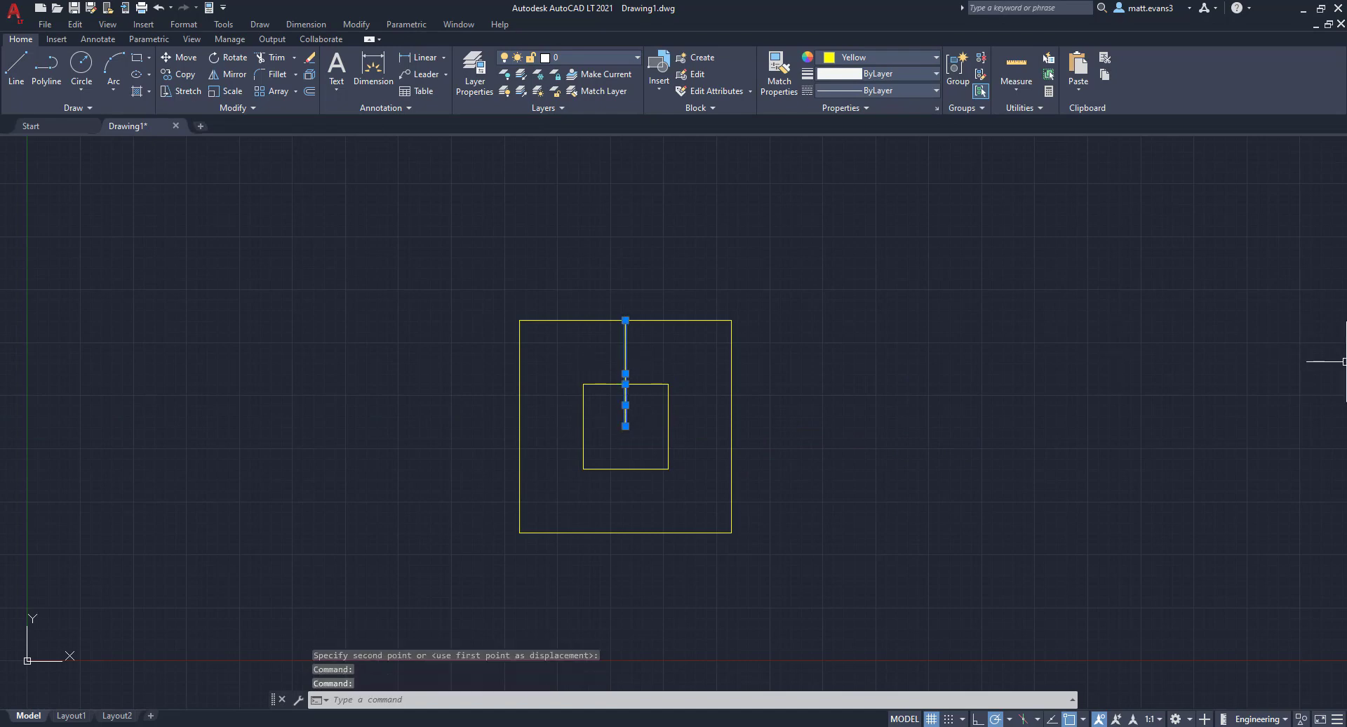
key("Delete")
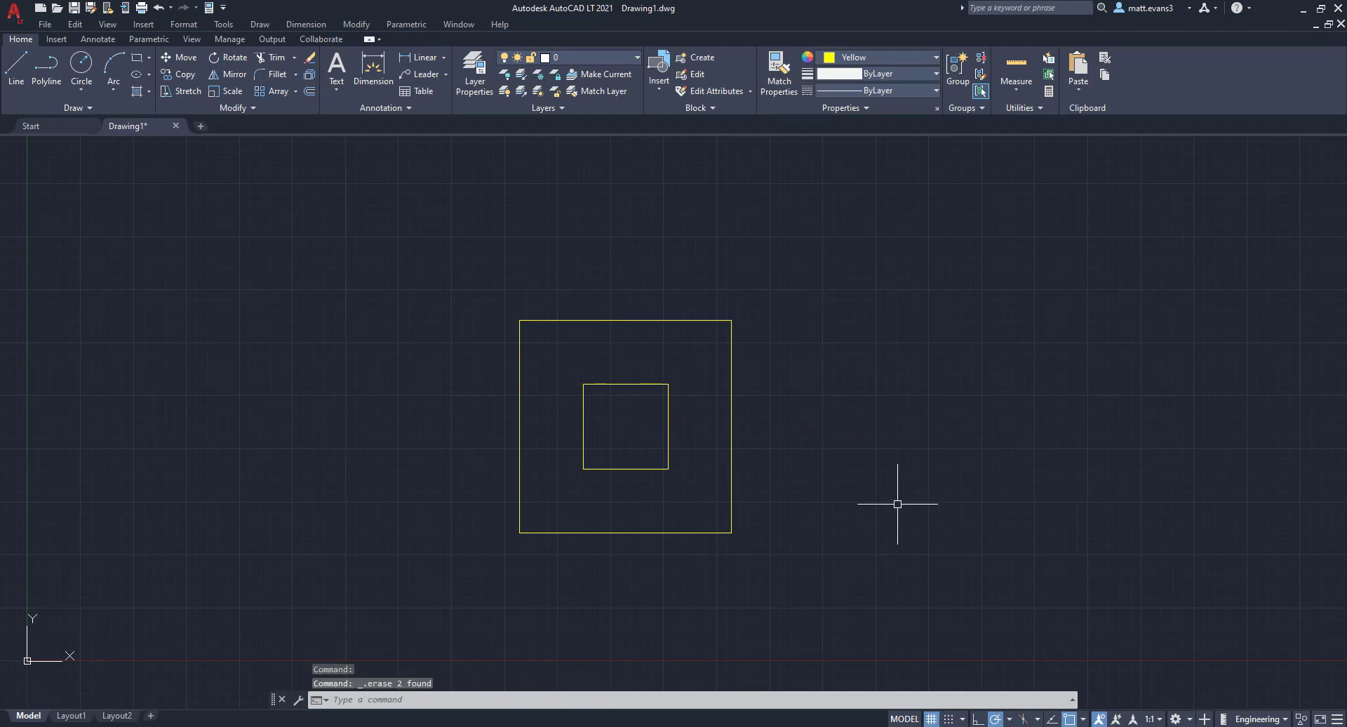
scroll(897, 503, "down", 5)
scroll(898, 503, "down", 3)
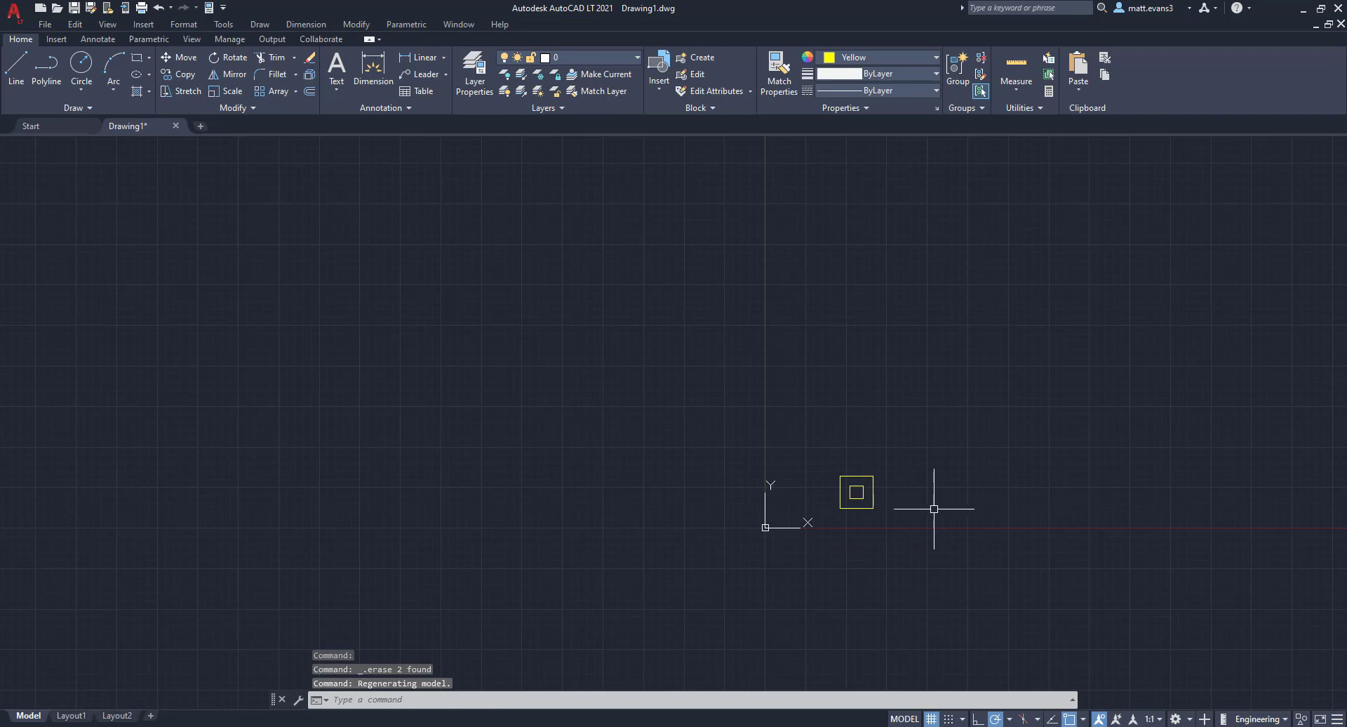
Step: Move the nested-square post to a new spot and pan it to the view centre
left_click(819, 456)
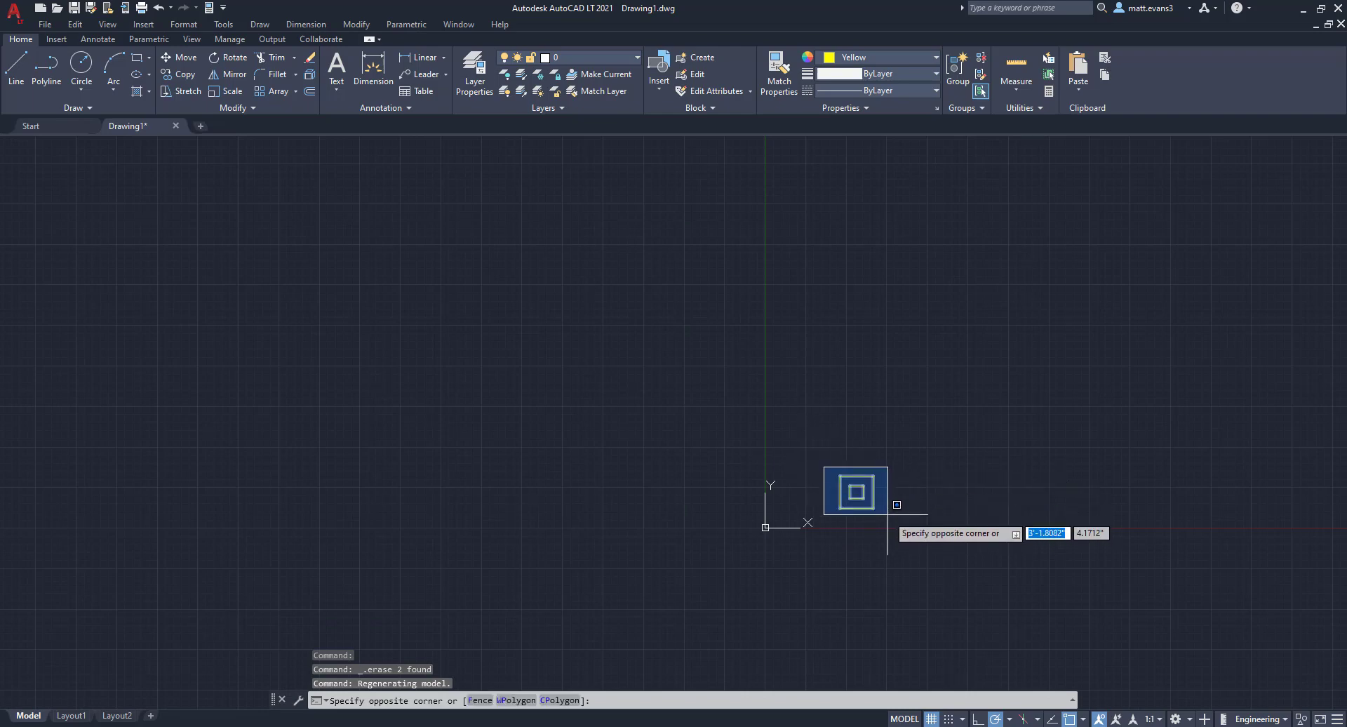
left_click(891, 510)
right_click(892, 504)
left_click(927, 294)
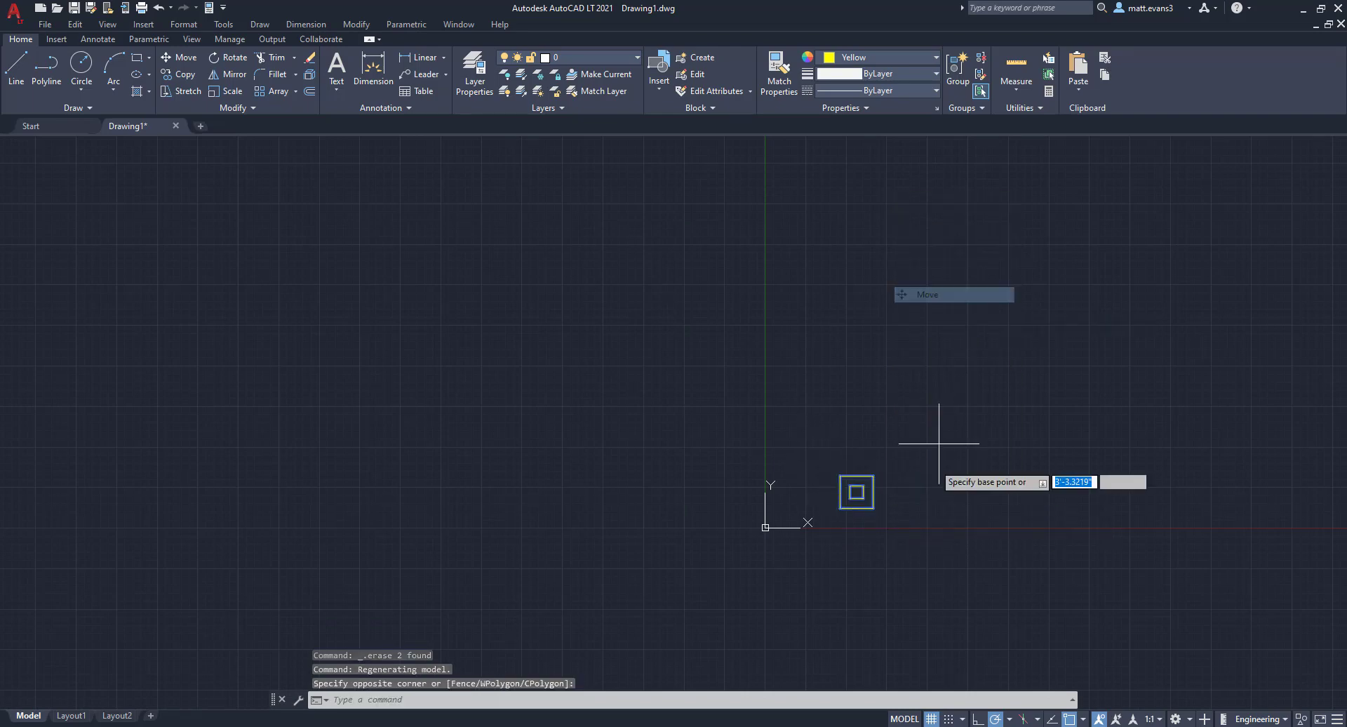
left_click(918, 501)
left_click(1067, 298)
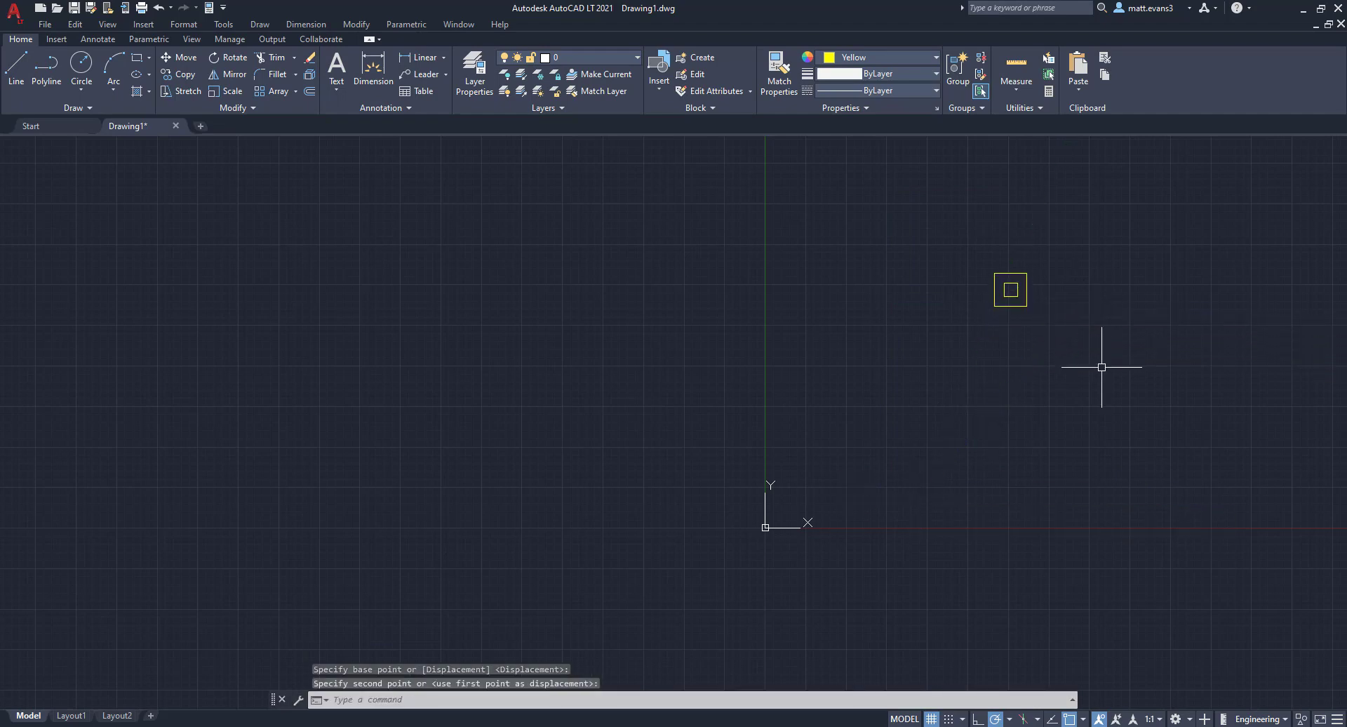
middle_click_drag(1055, 360, 715, 461)
Step: Copy the nested-square post and place the copy directly to its right
left_click(607, 377)
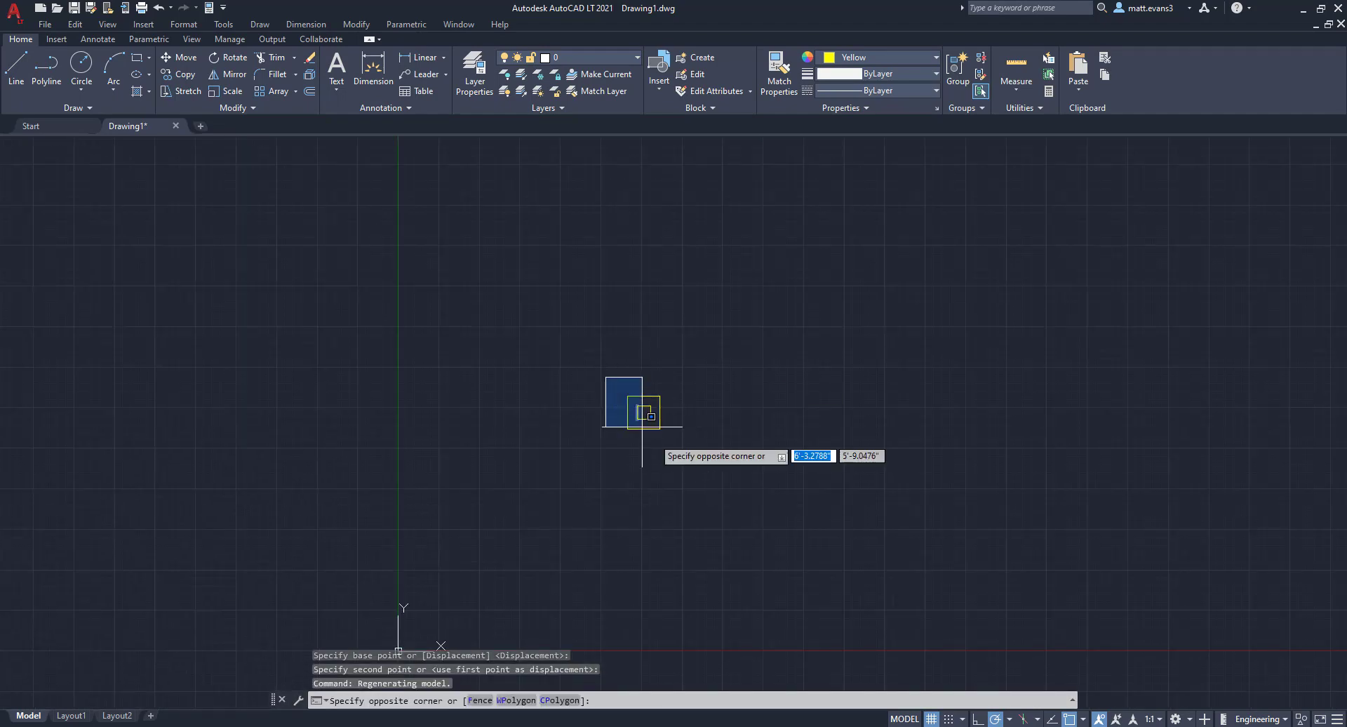
left_click(698, 462)
right_click(710, 460)
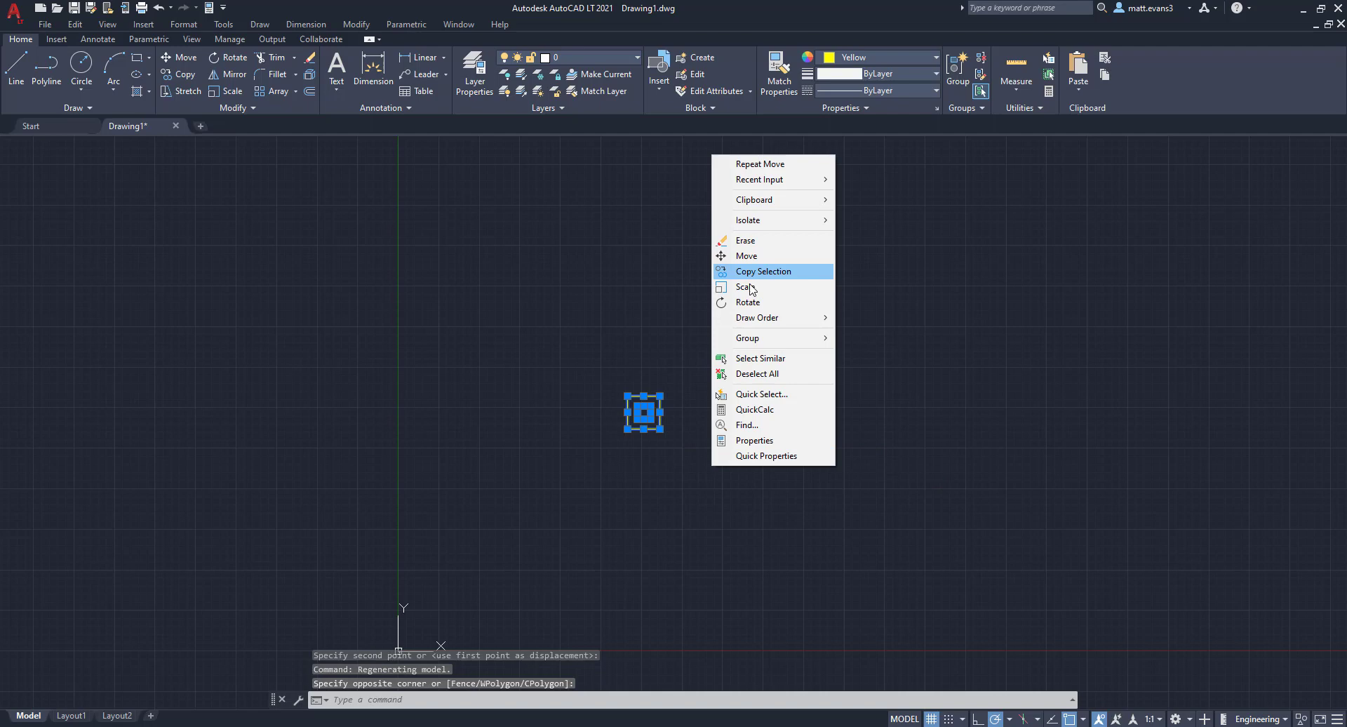
left_click(750, 272)
left_click(715, 475)
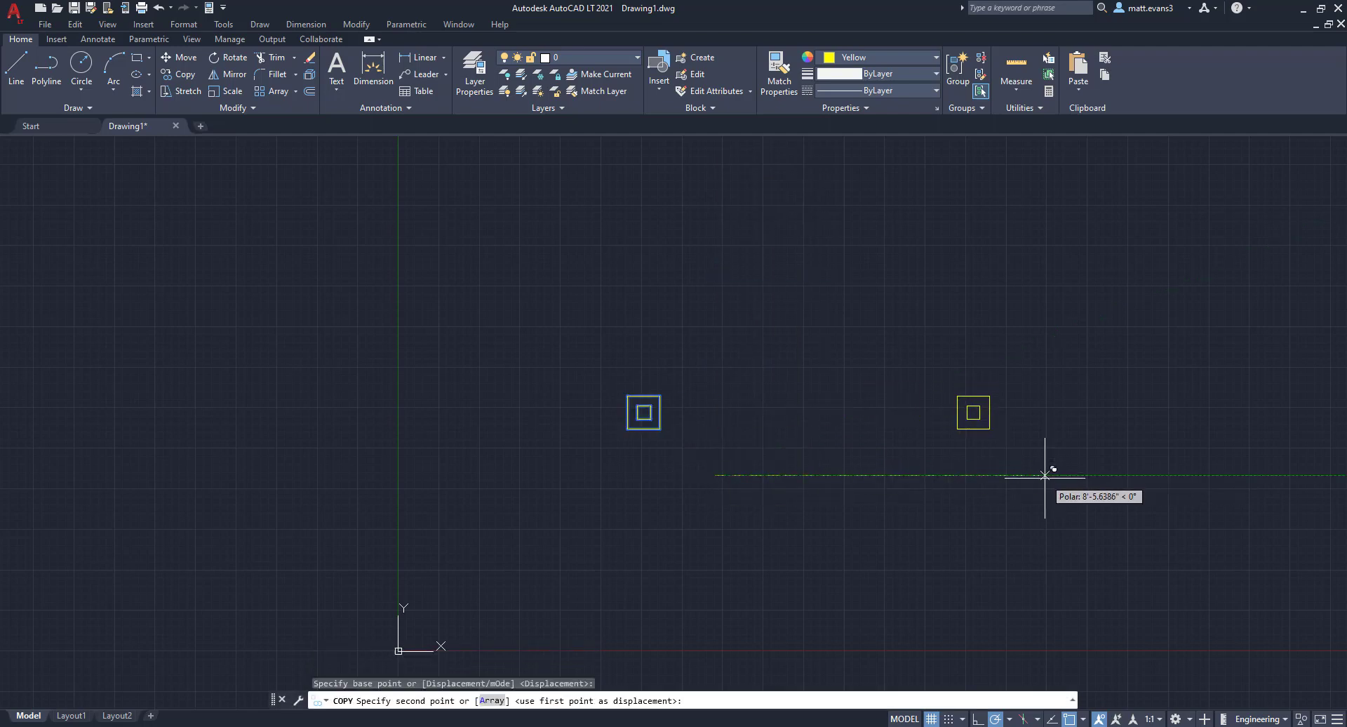
left_click(1054, 475)
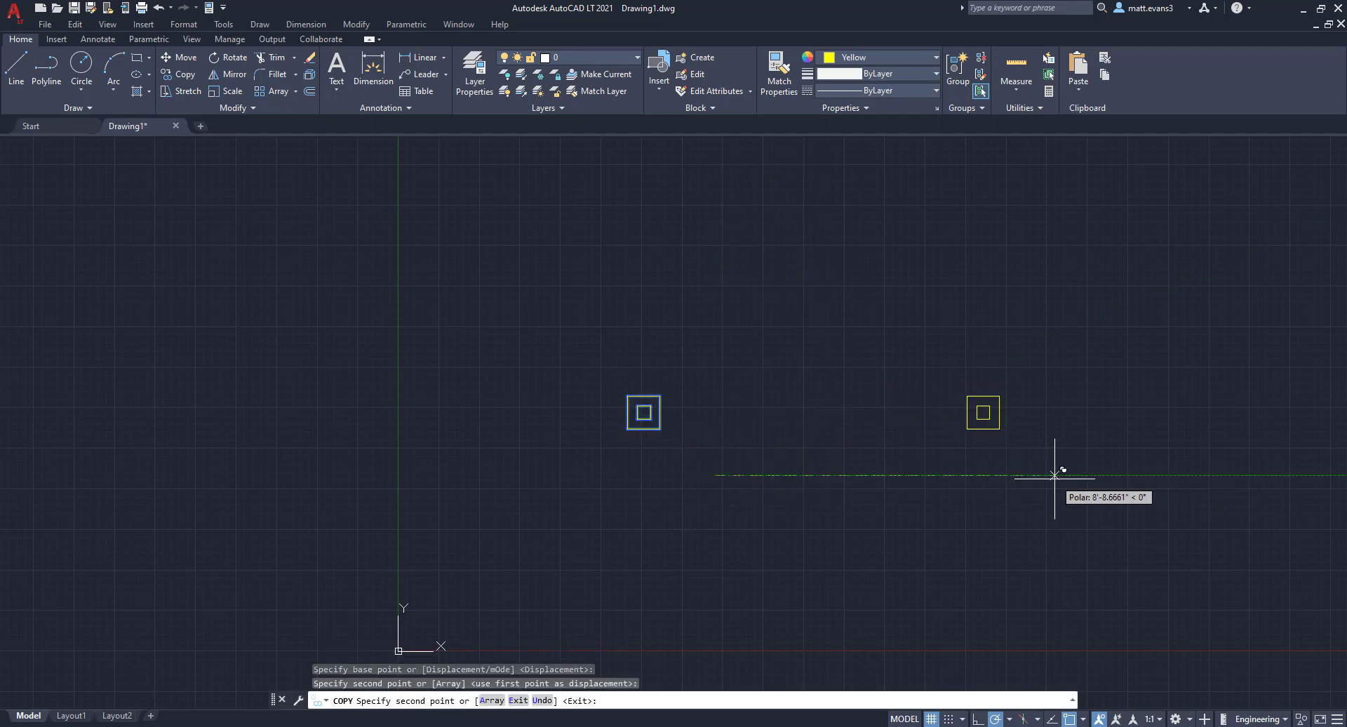
key("Escape")
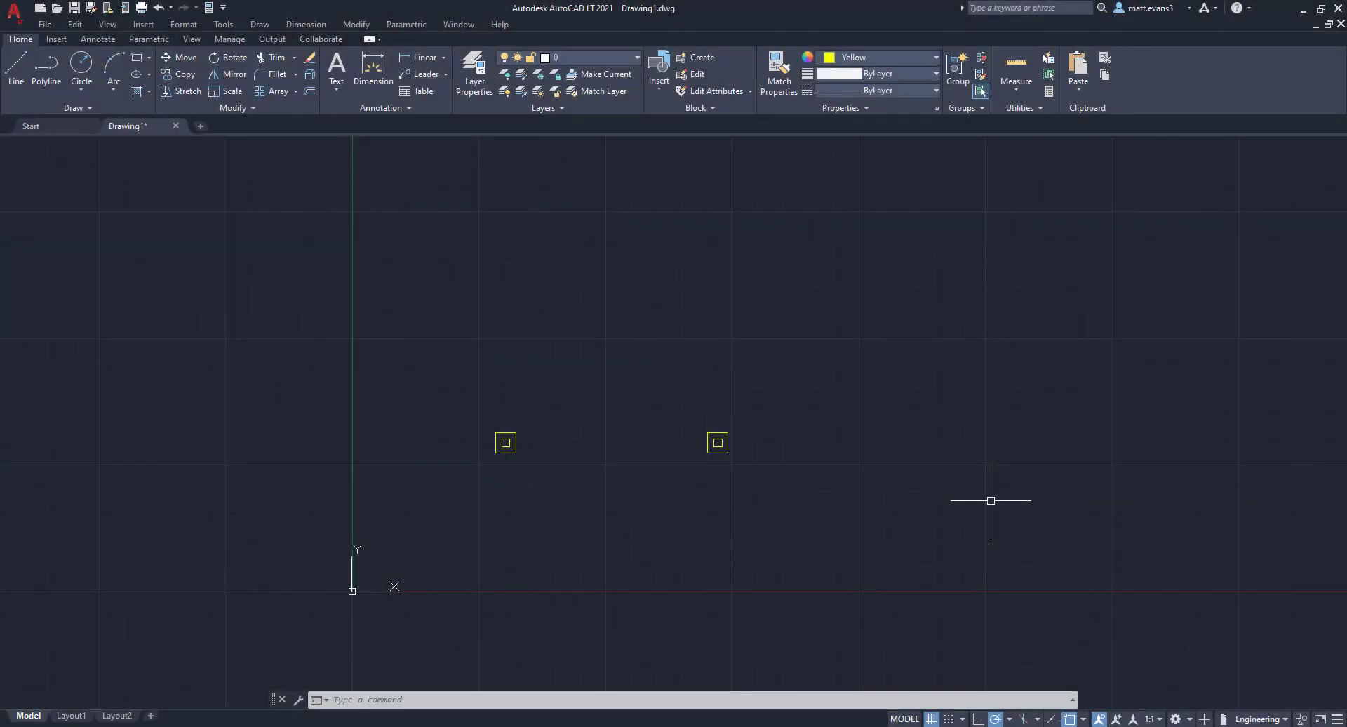
Step: Start moving the right-hand post, picking its base point
left_click(685, 401)
left_click(785, 509)
right_click(784, 509)
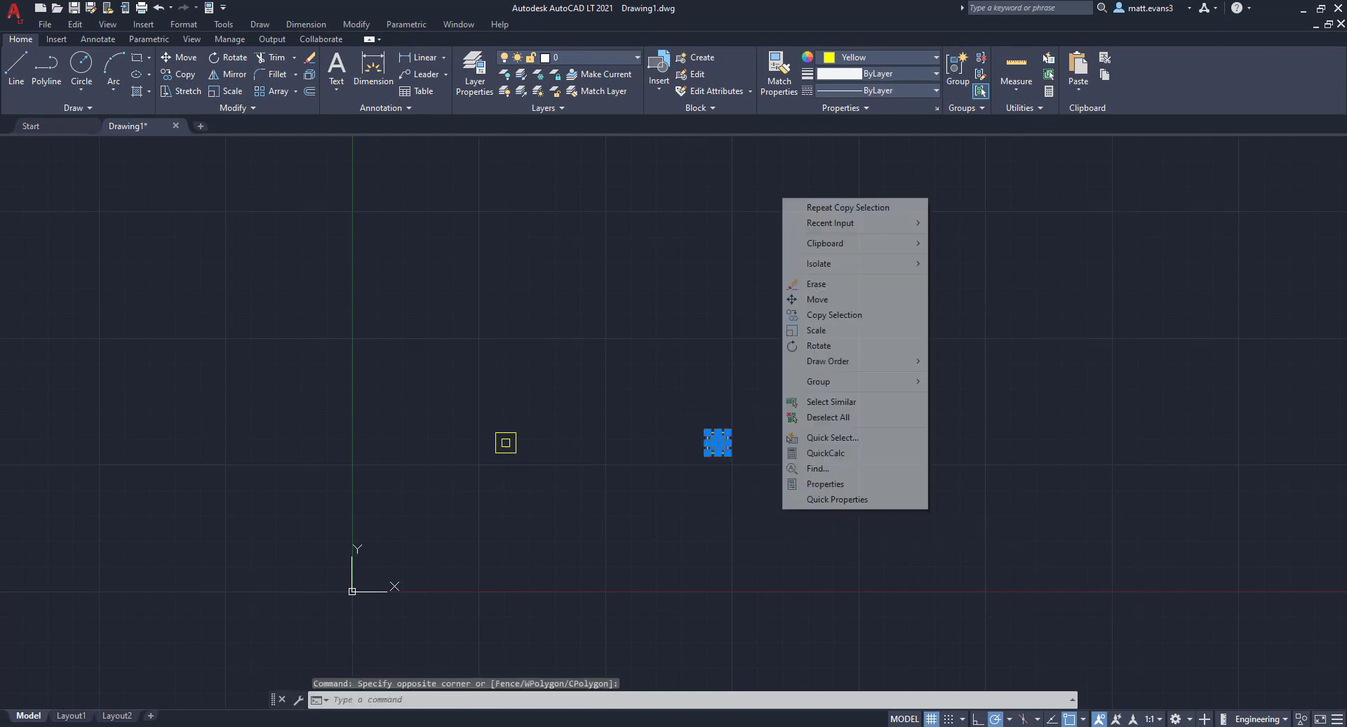
left_click(832, 299)
left_click(804, 517)
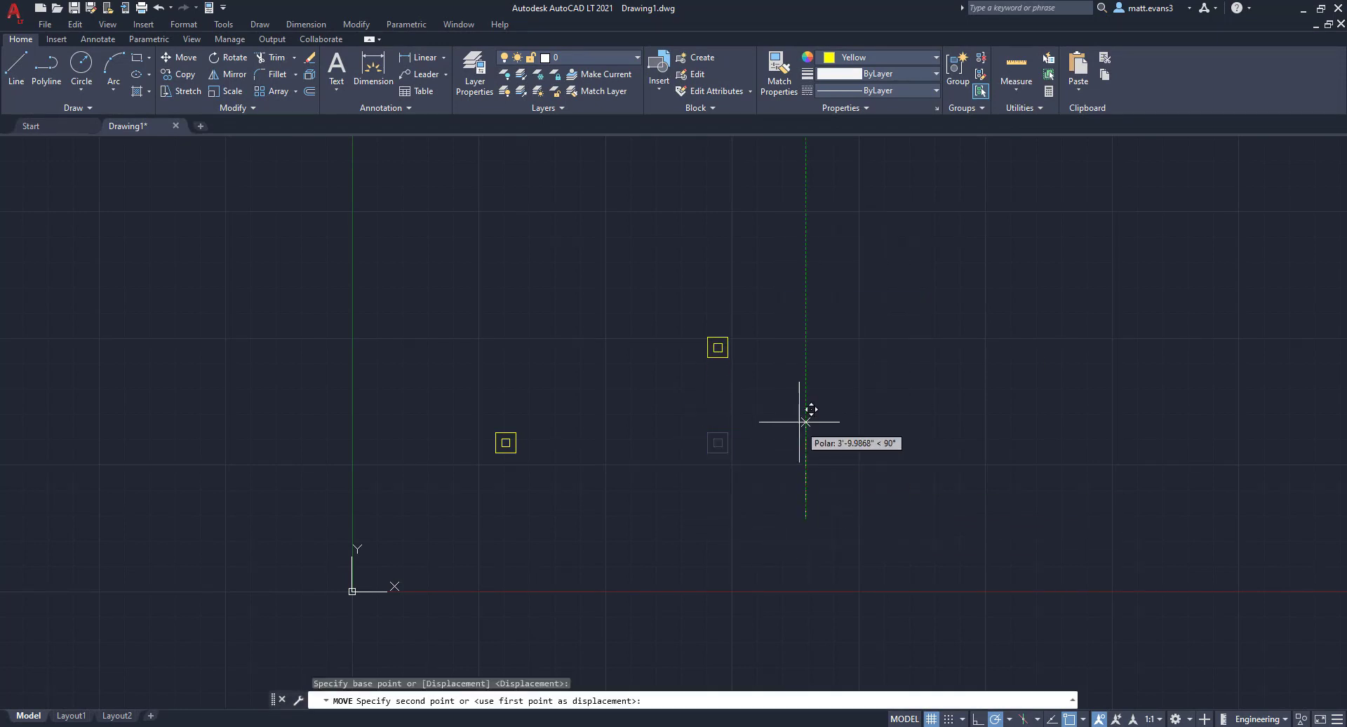
scroll(519, 451, "up", 5)
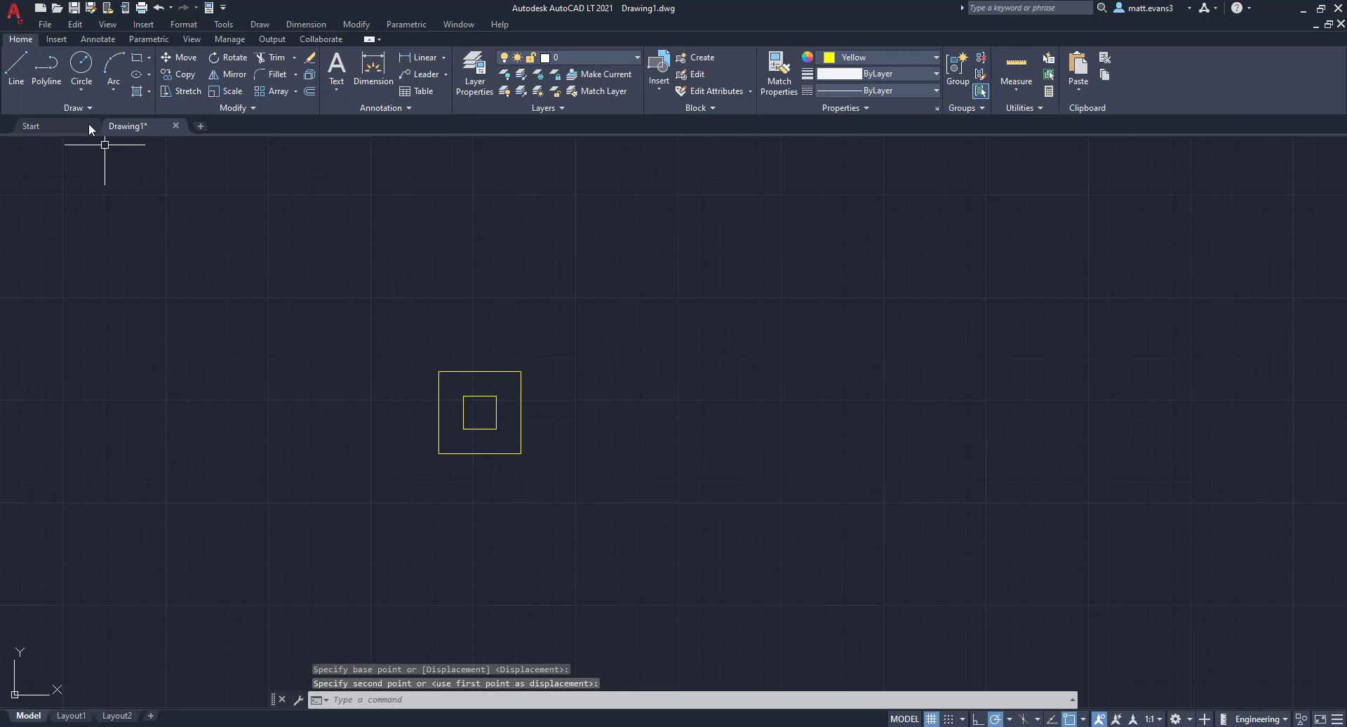
Step: Draw cross lines quartering the inner 4-inch square, then window-select them
left_click(16, 67)
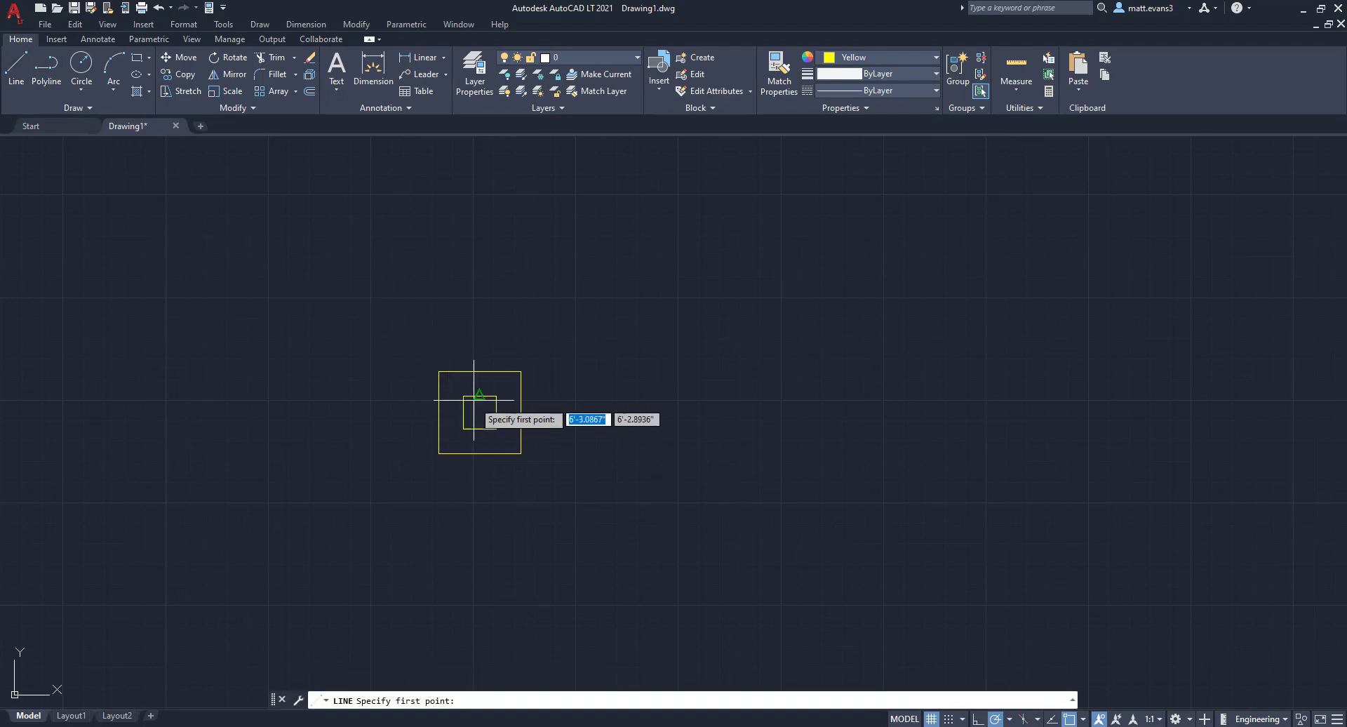
left_click(479, 428)
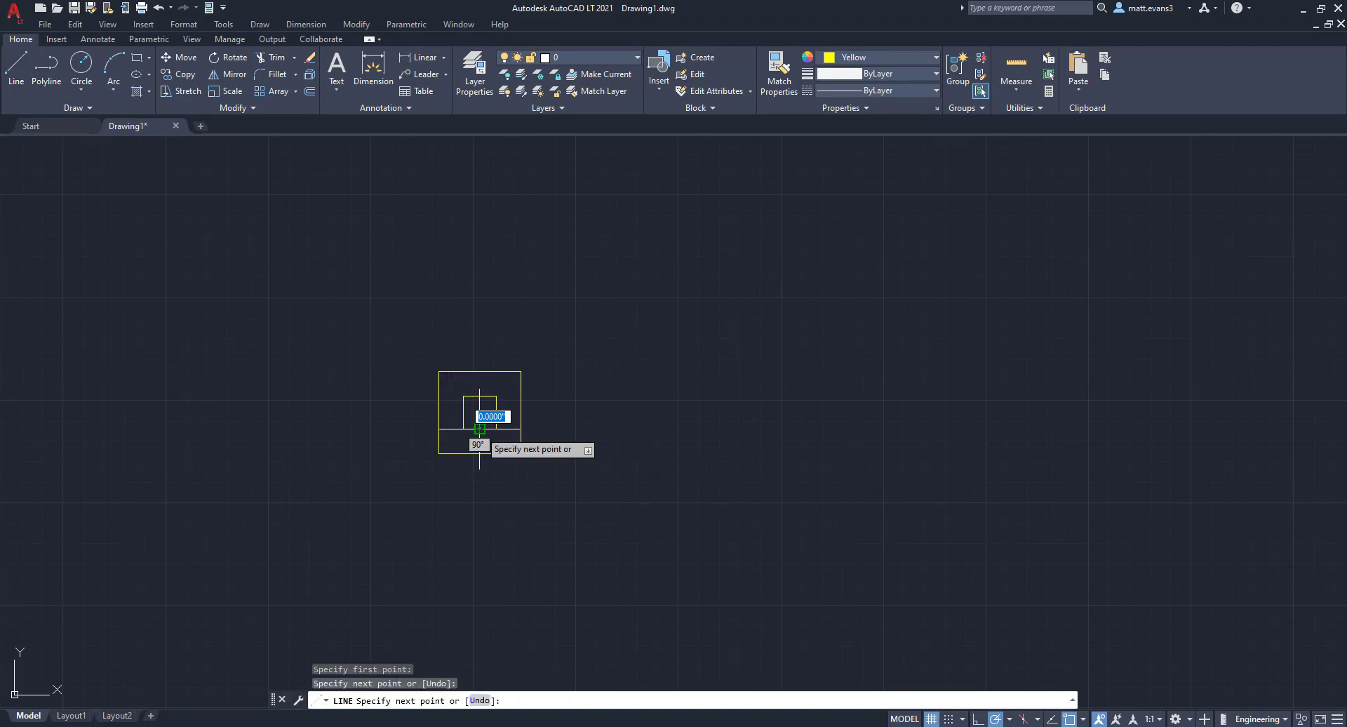
left_click(479, 397)
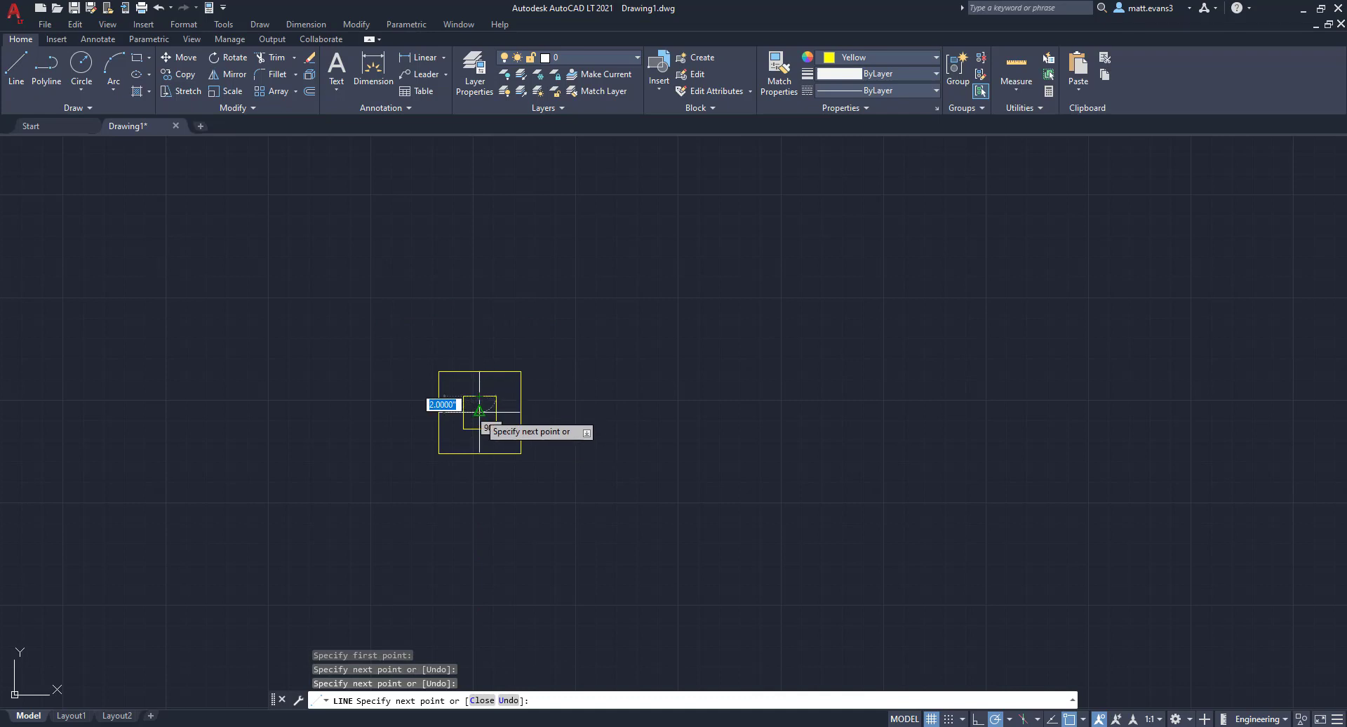
left_click(479, 412)
left_click(463, 412)
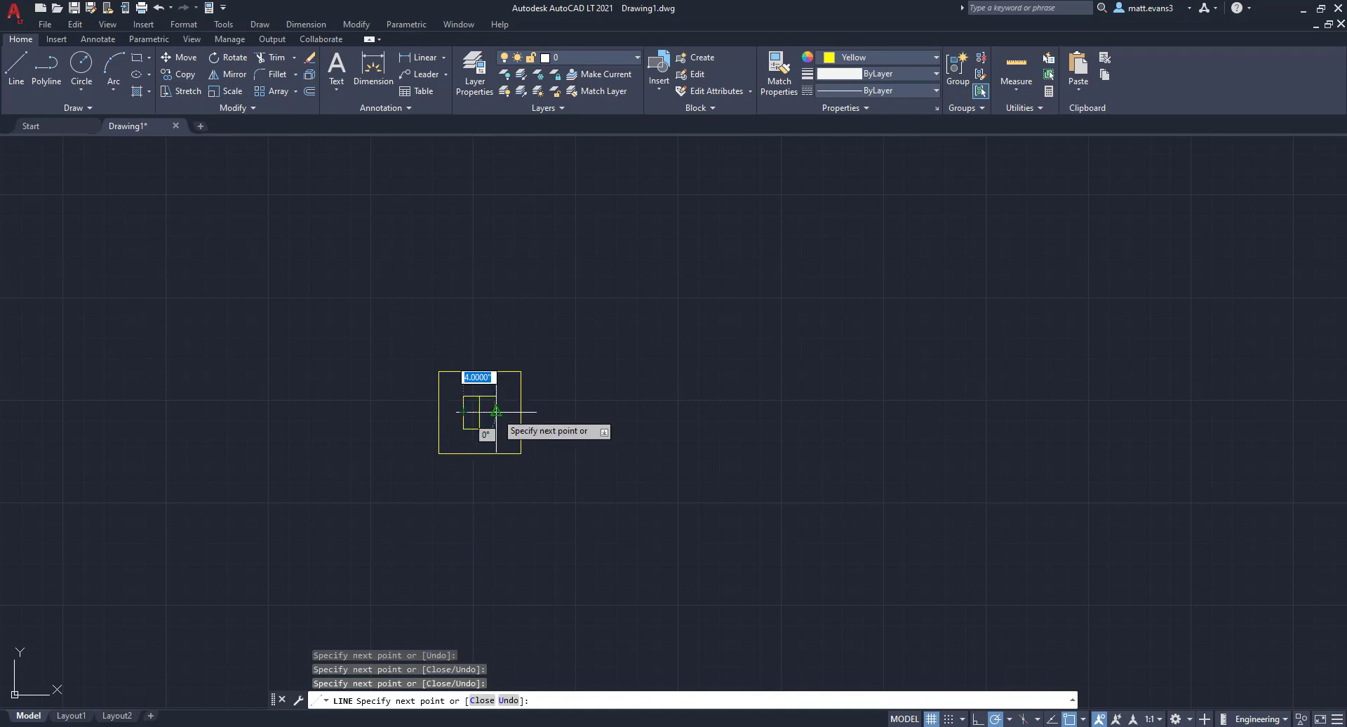
key("Escape")
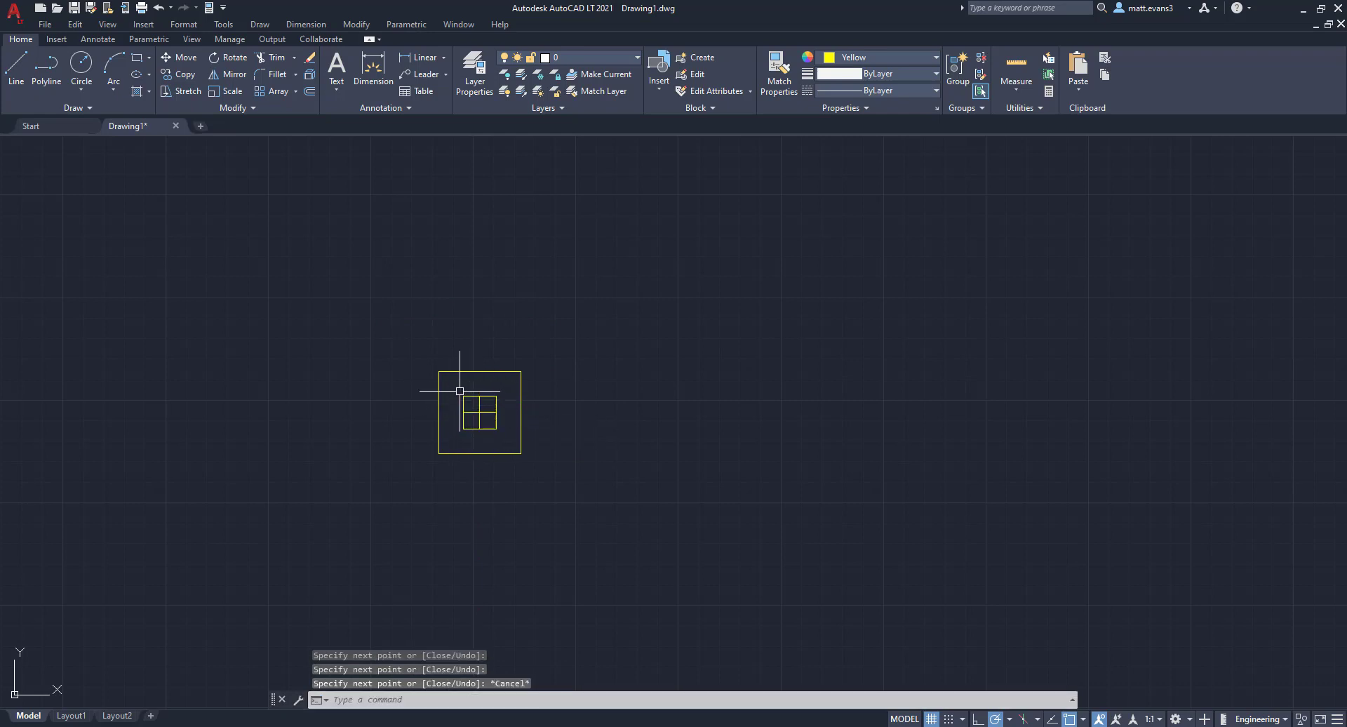
left_click(459, 391)
left_click(504, 437)
Step: Copy the quartering cross lines to the other post, up and to the right
right_click(514, 429)
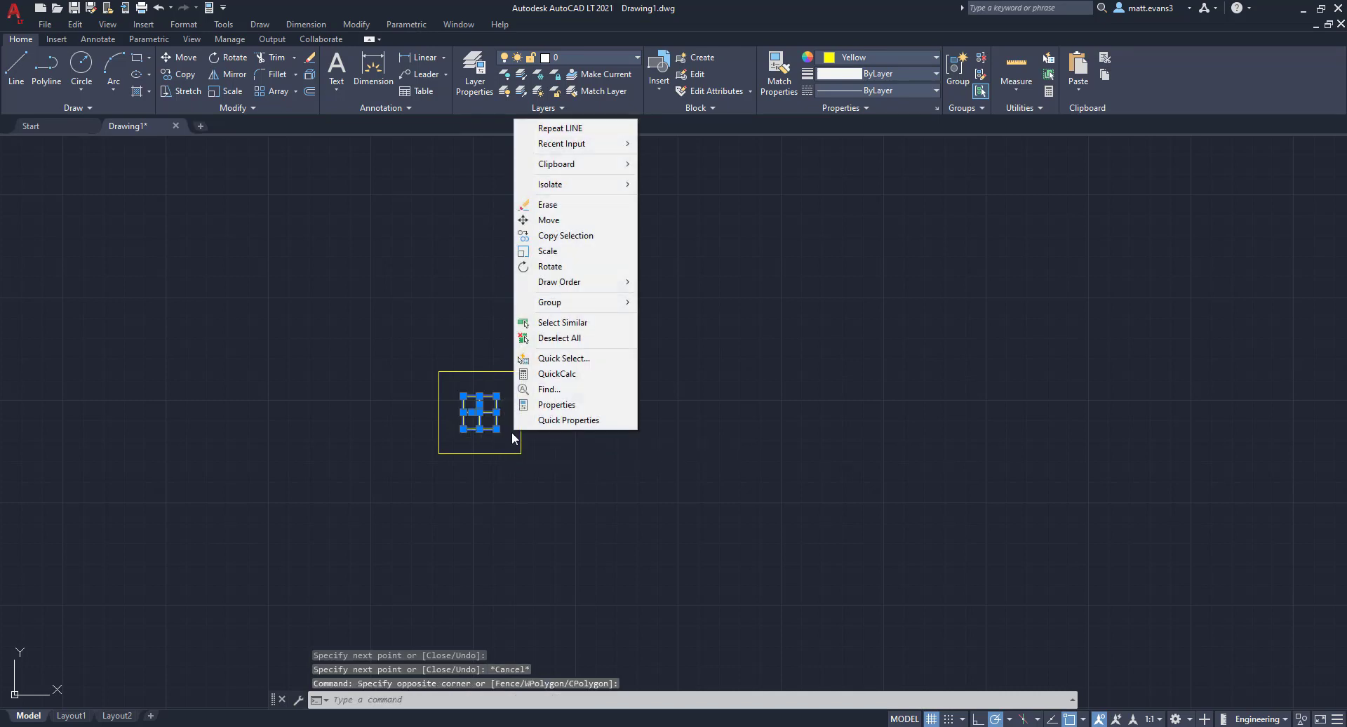
left_click(554, 240)
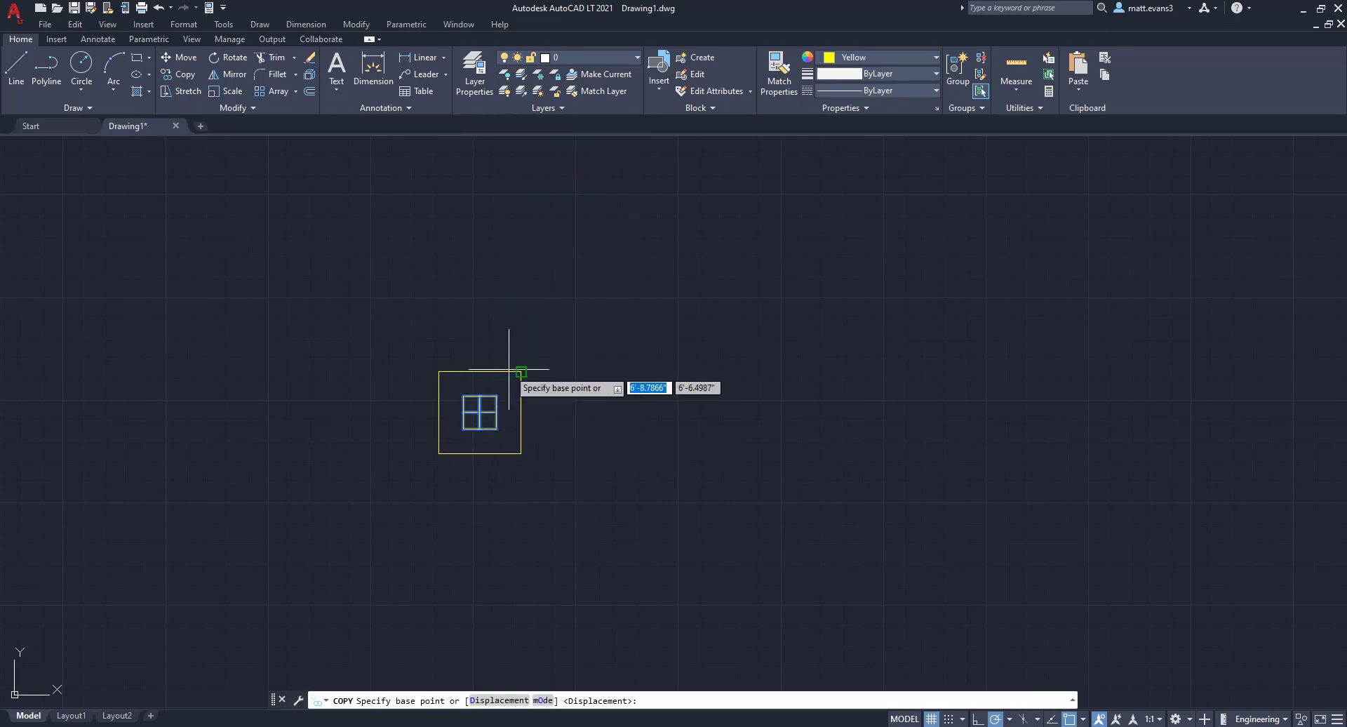
left_click(461, 395)
scroll(790, 383, "down", 5)
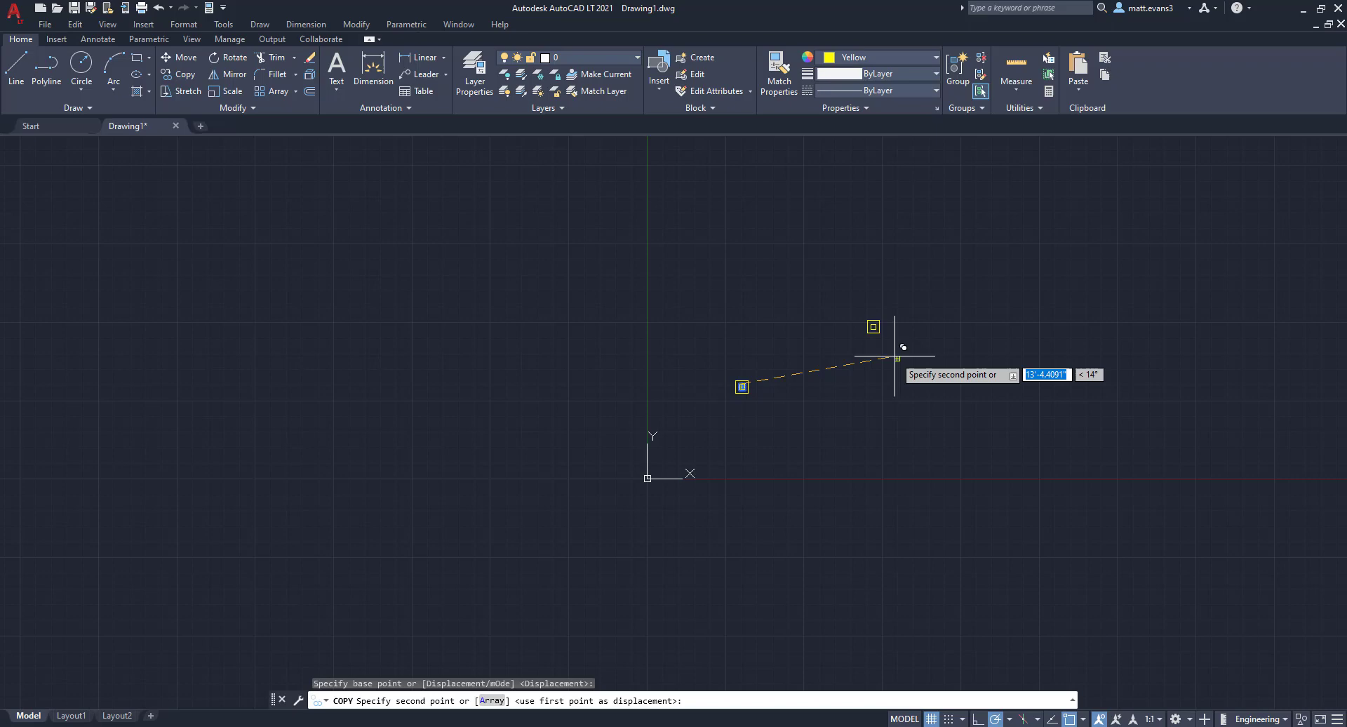
scroll(871, 351, "up", 10)
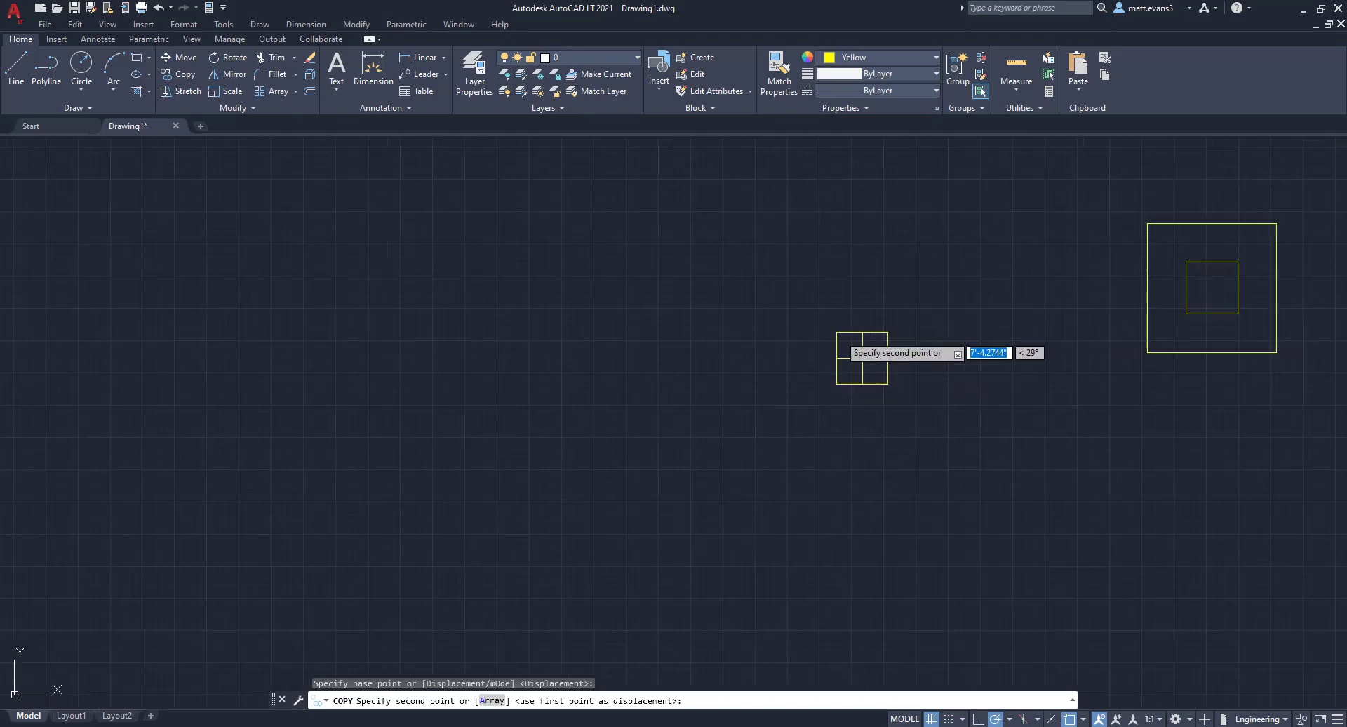
left_click(1188, 264)
key("Escape")
Step: Pan and zoom so both posts are centred in view
scroll(756, 553, "down", 5)
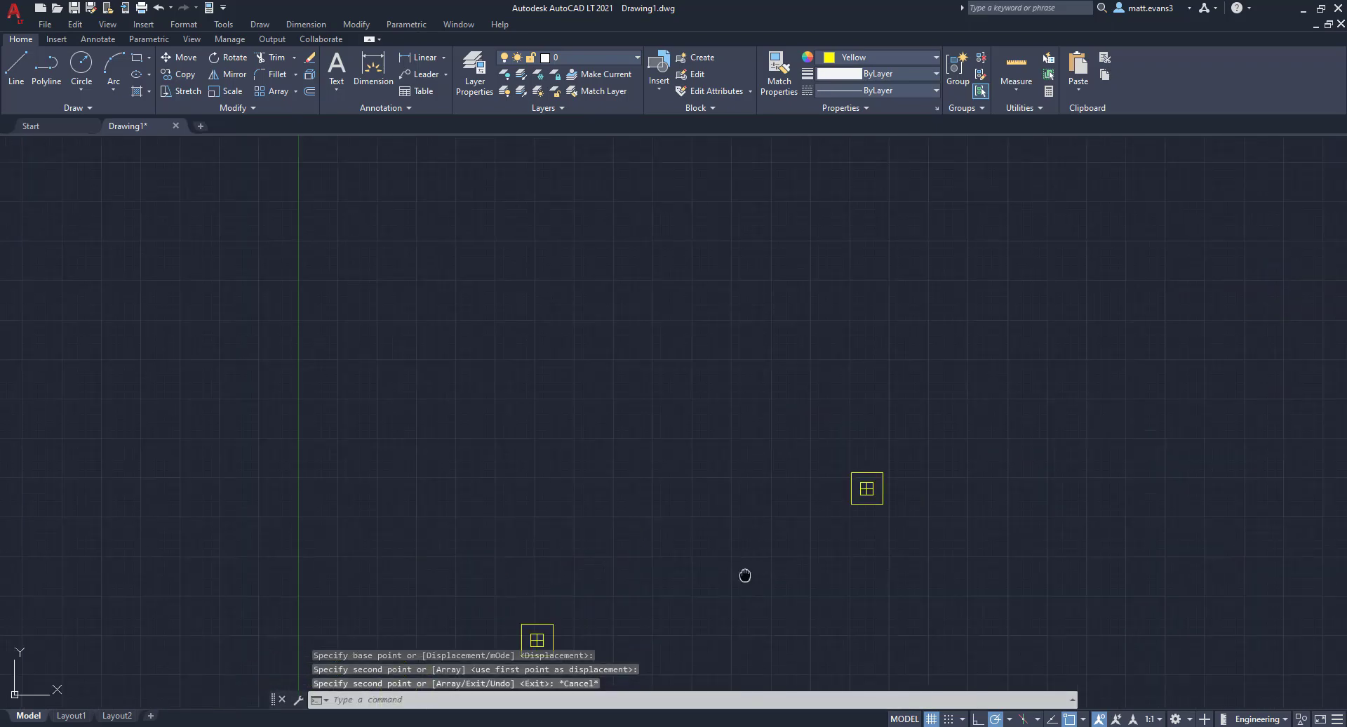
middle_click_drag(745, 576, 736, 430)
scroll(737, 430, "down", 2)
scroll(807, 504, "up", 2)
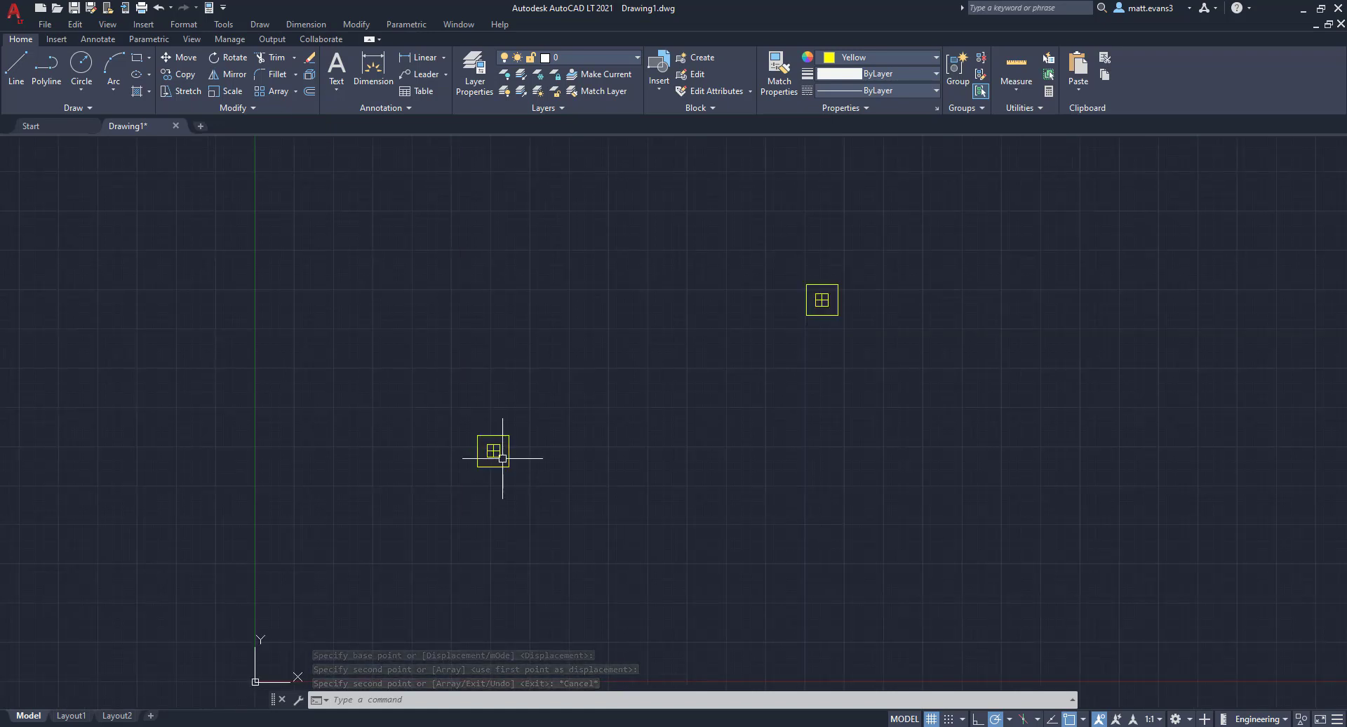
scroll(502, 458, "up", 5)
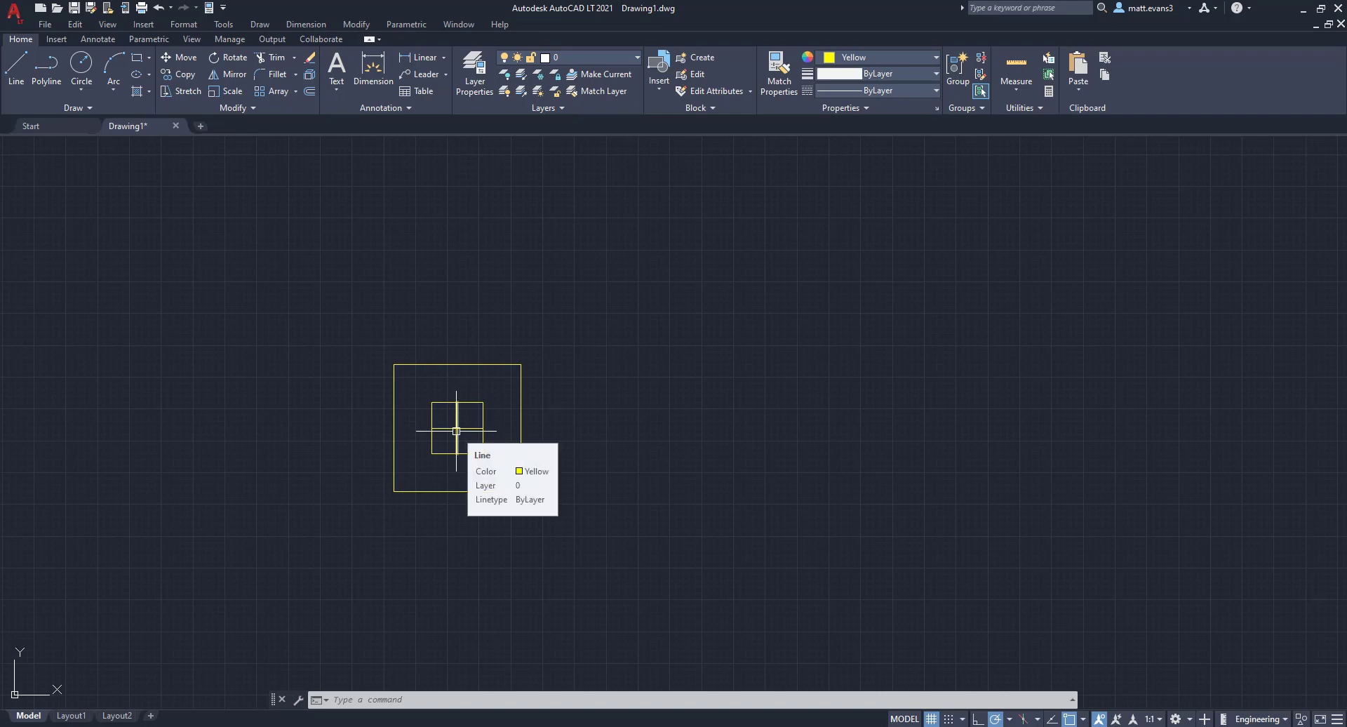
scroll(792, 484, "down", 5)
middle_click_drag(961, 479, 683, 463)
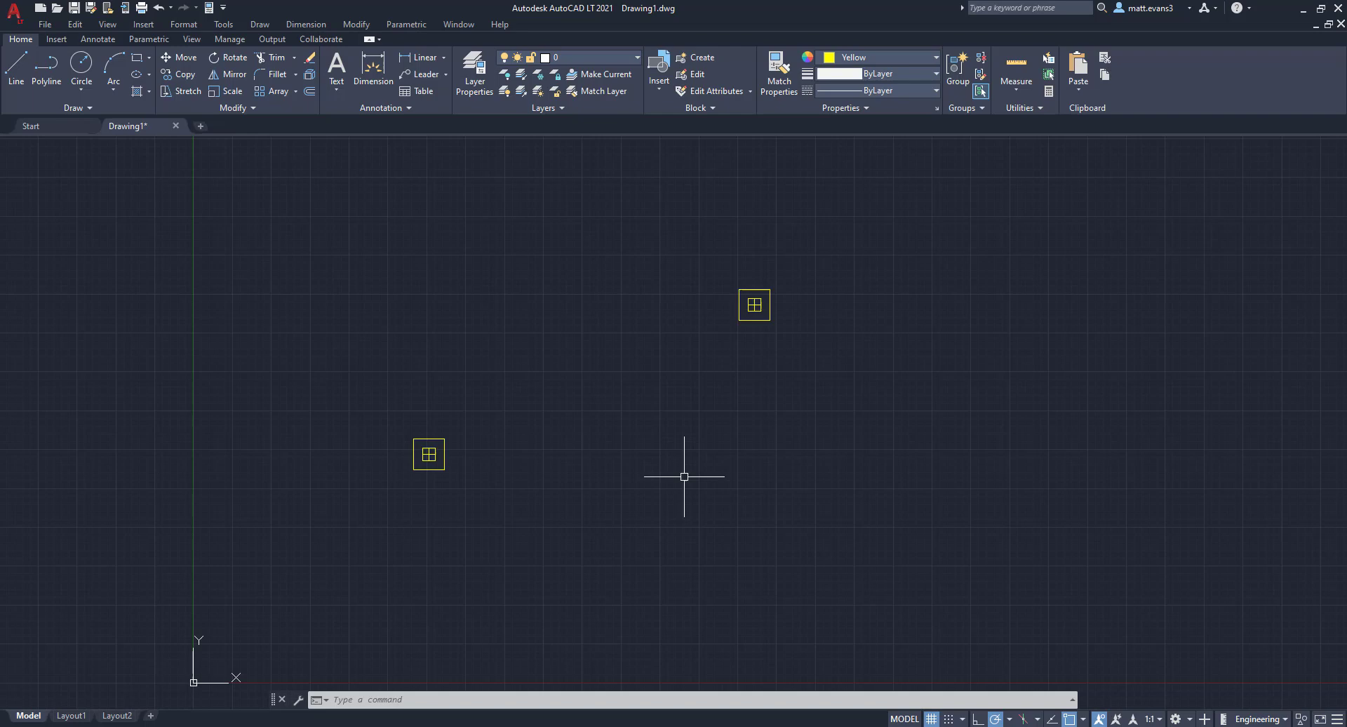
Step: Draw a line from the lower post's centre, then delete the mistaken 10-inch segment
left_click(19, 75)
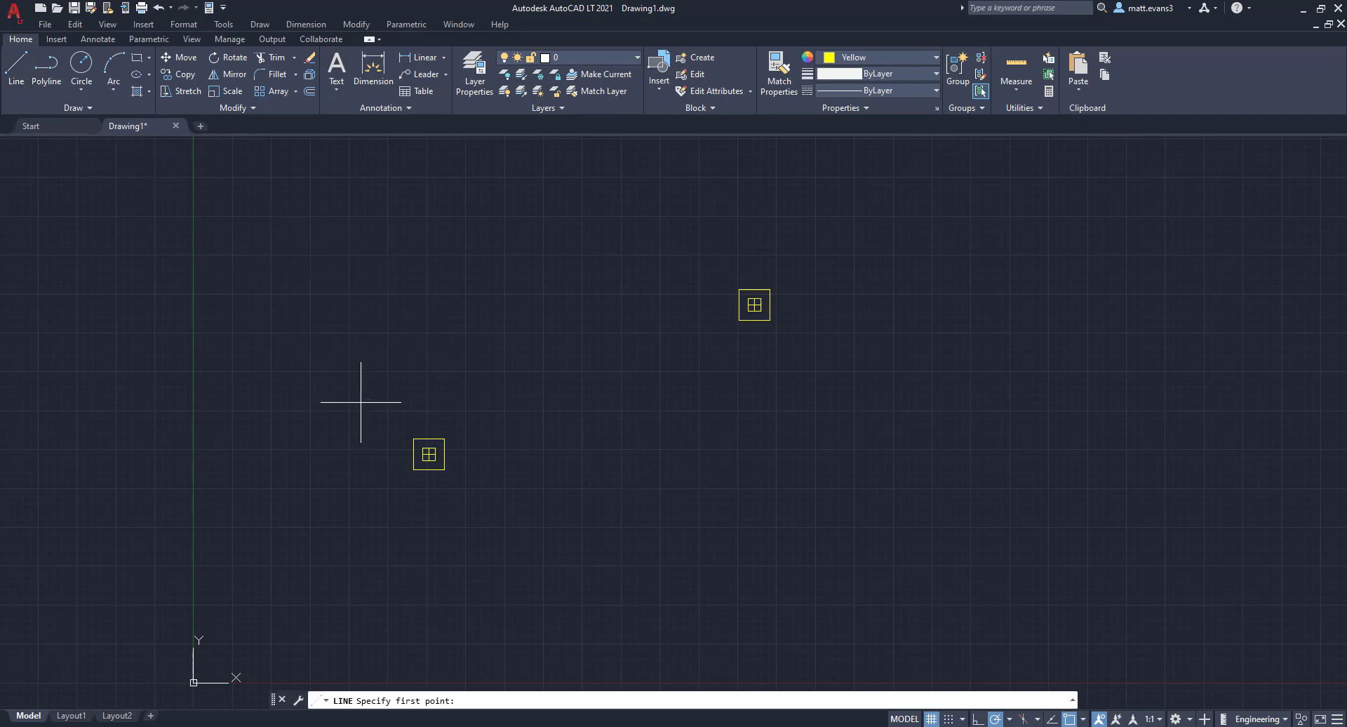
scroll(430, 453, "up", 4)
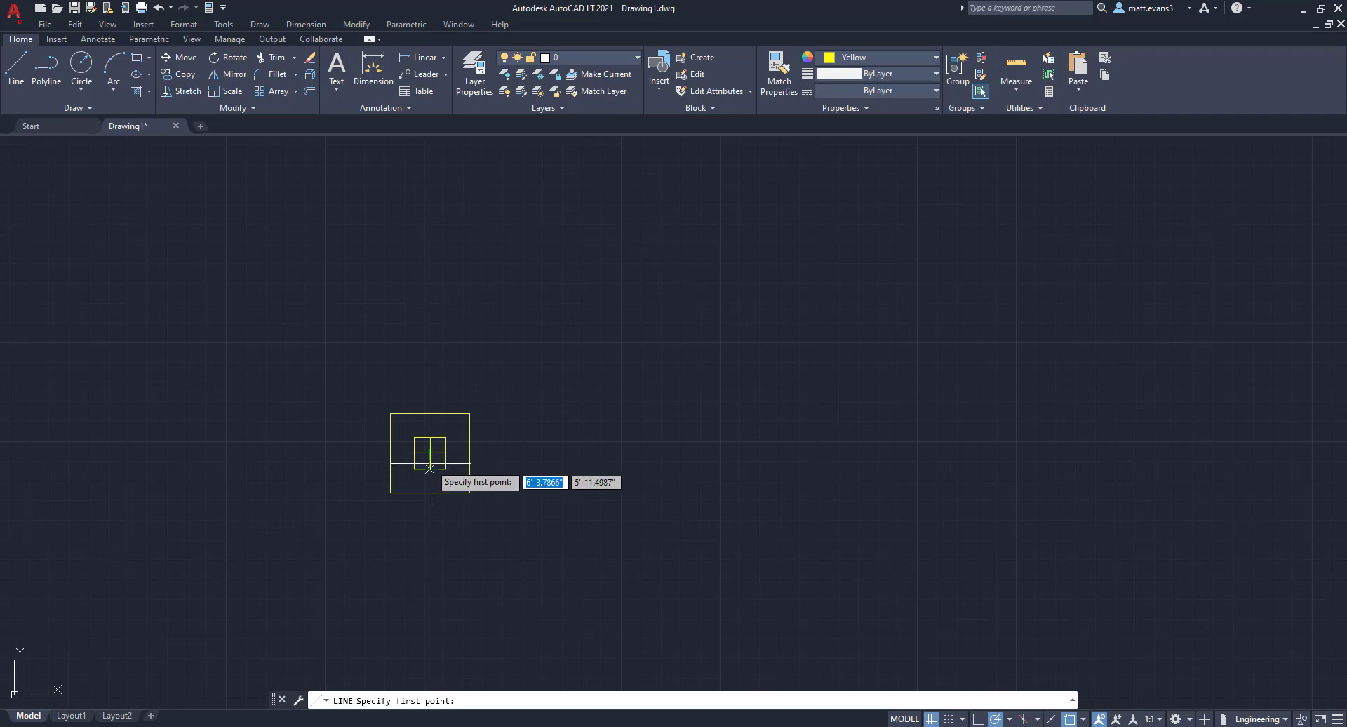
left_click(430, 452)
type("10\"")
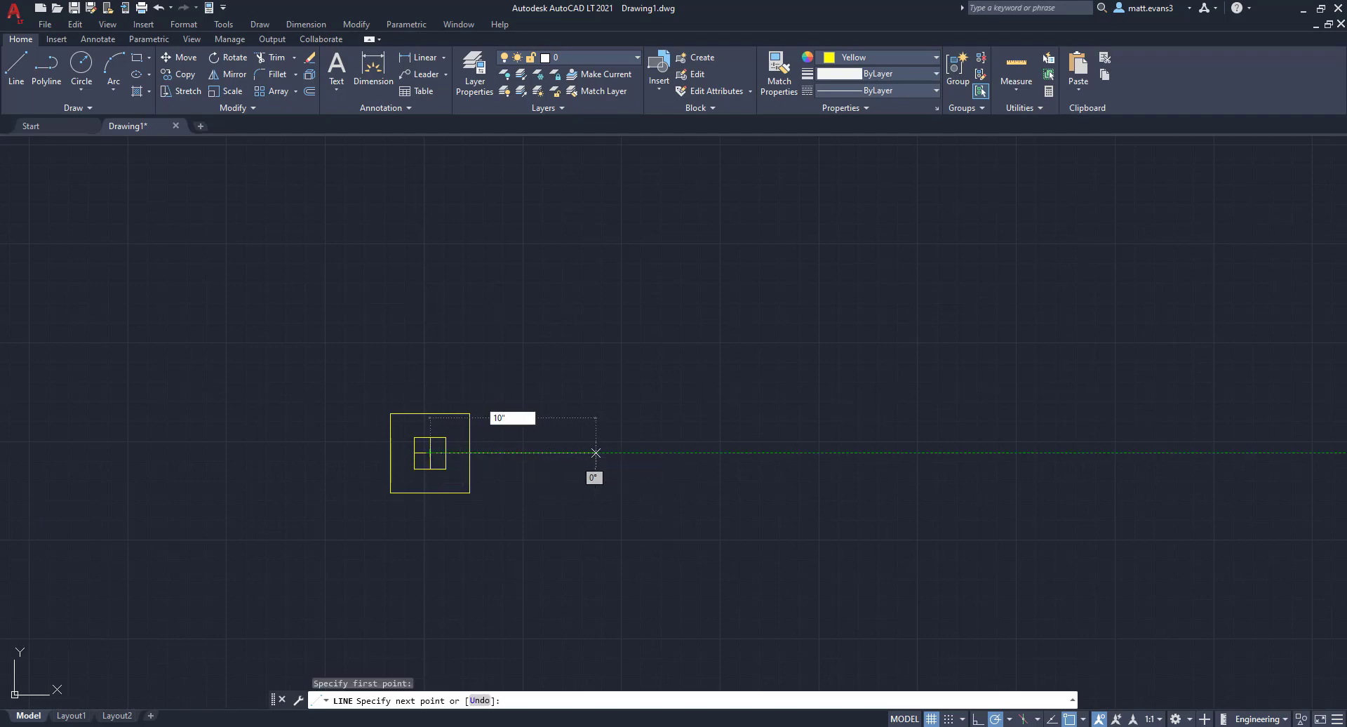
key("Return")
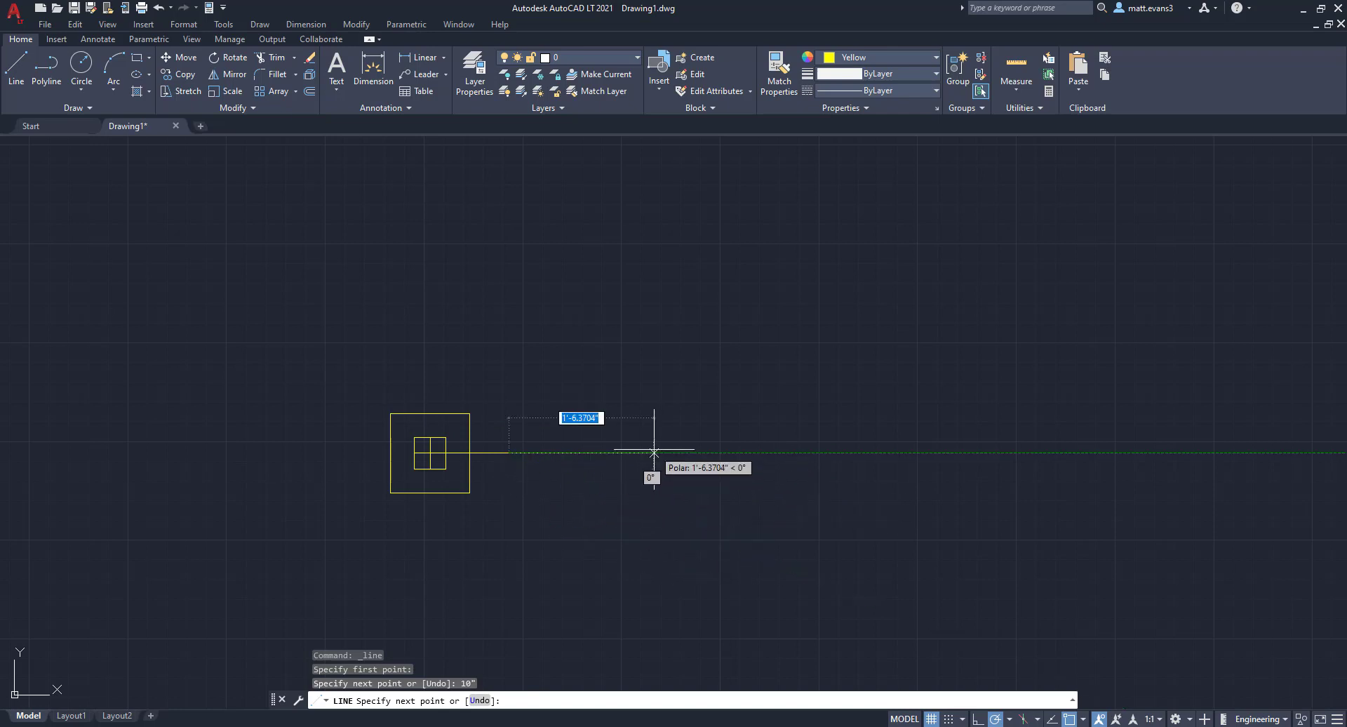
key("Escape")
left_click(487, 452)
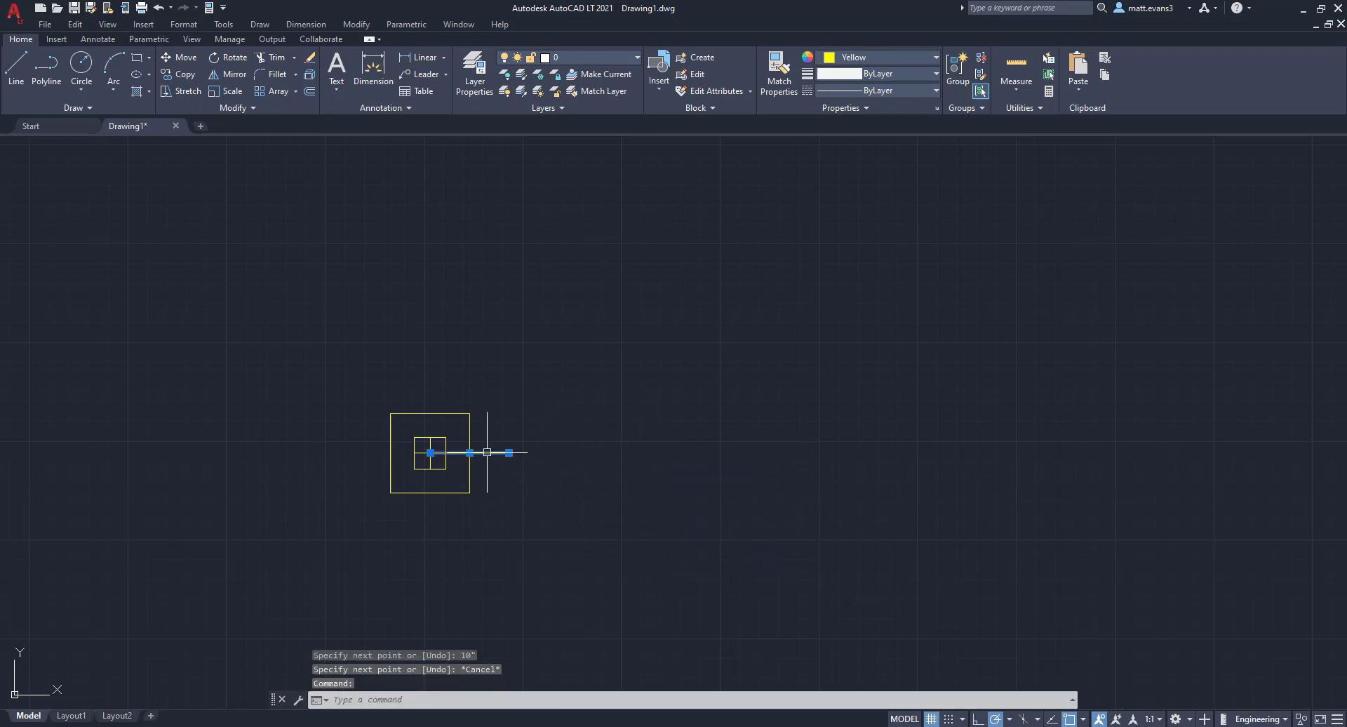
key("Delete")
Step: Draw a 10-foot horizontal line from the lower post's centre
left_click(26, 64)
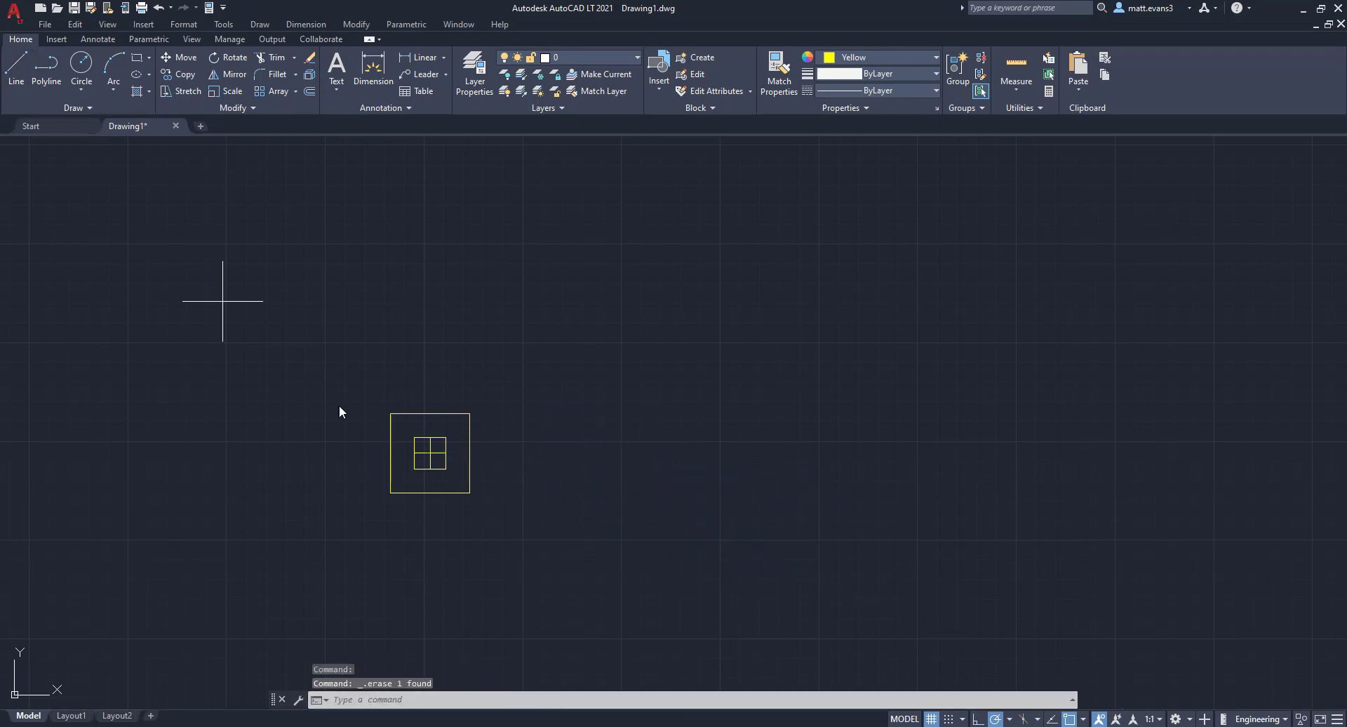
left_click(430, 453)
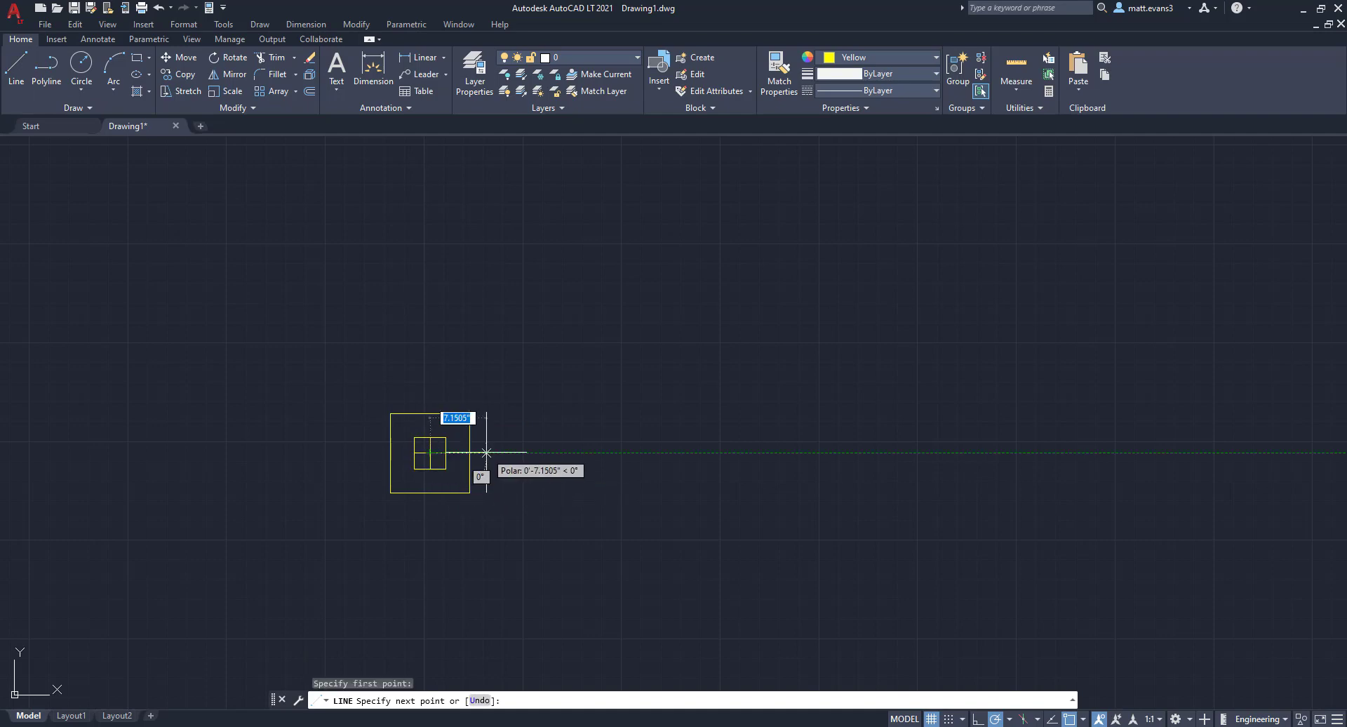
key("Return")
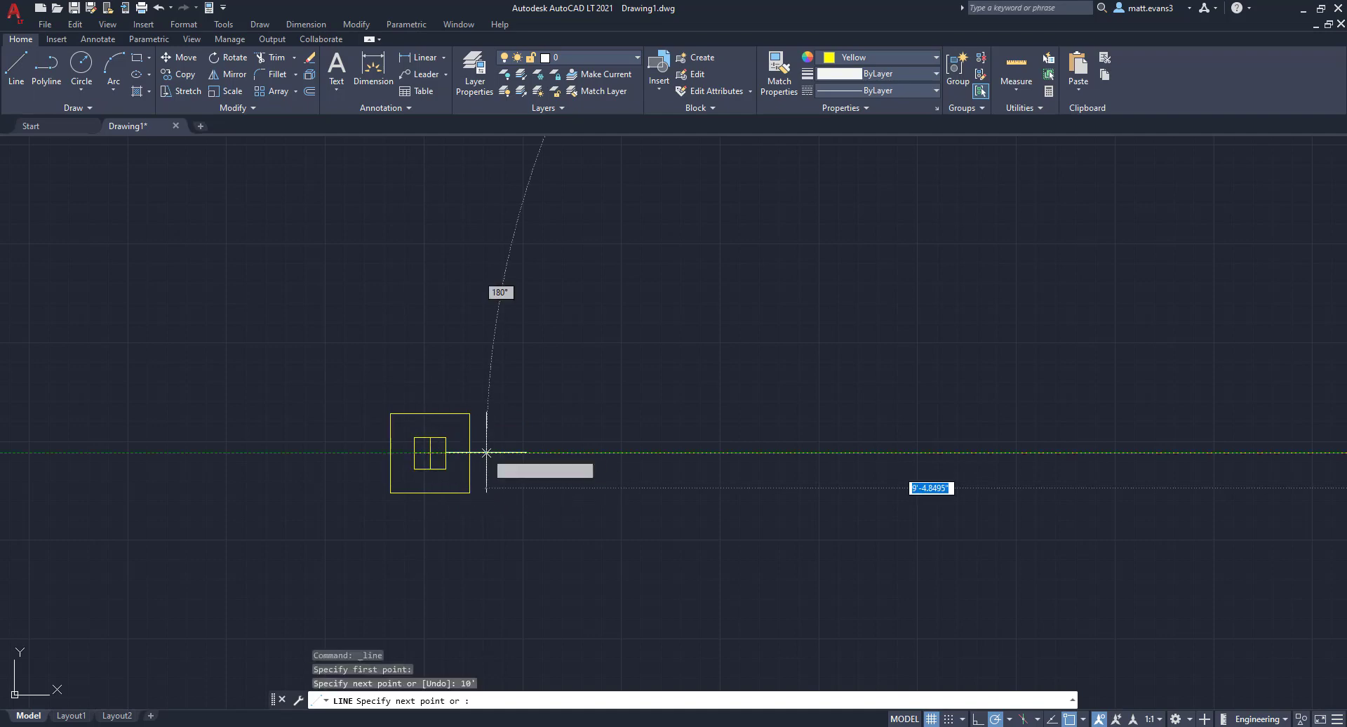
scroll(741, 541, "down", 4)
key("Escape")
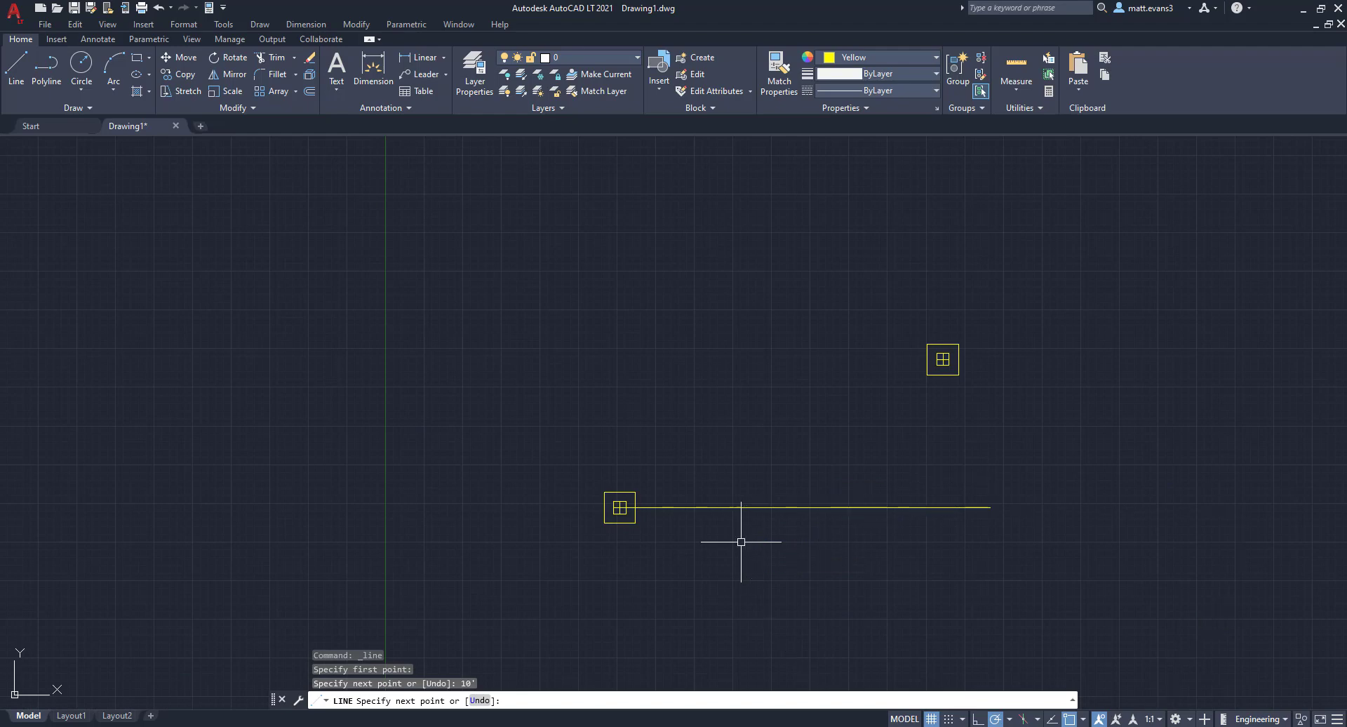
Step: Move the upper post by its centre onto the 10-foot line's right endpoint
left_click(902, 322)
left_click(1023, 407)
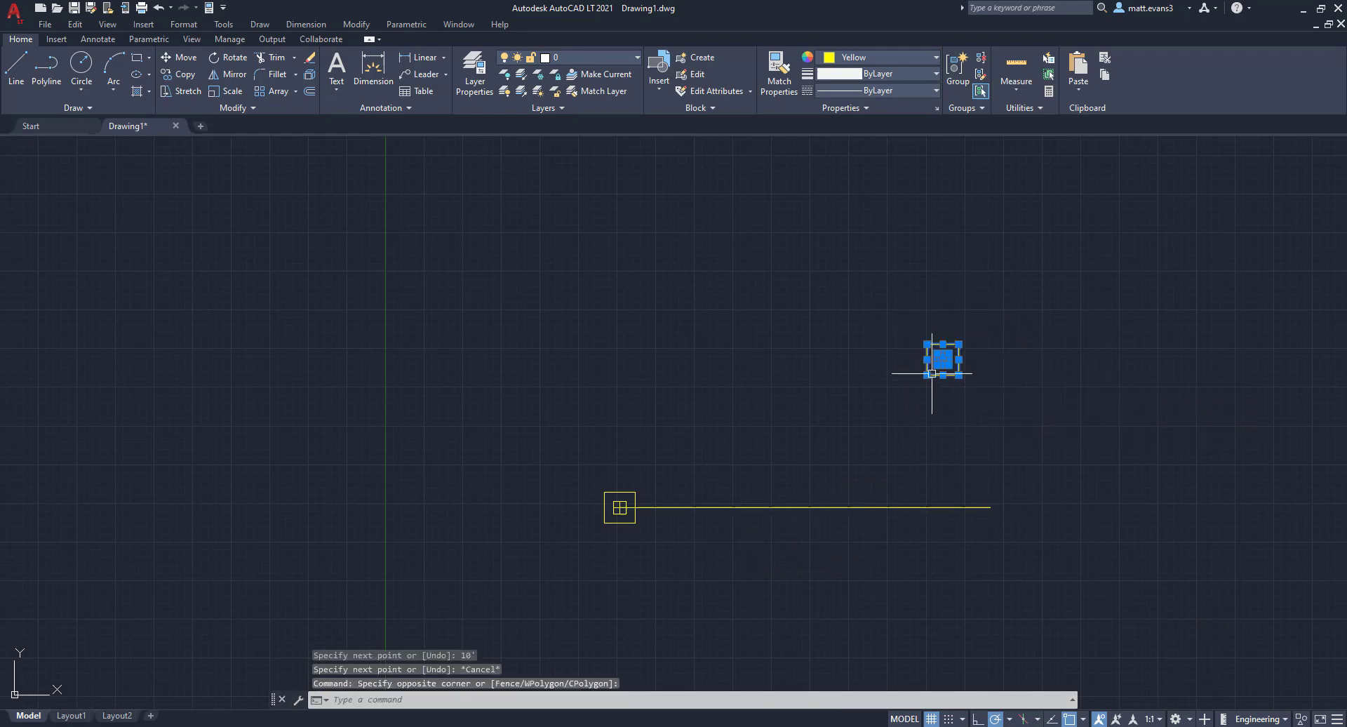
scroll(932, 372, "up", 5)
right_click(985, 339)
left_click(1018, 438)
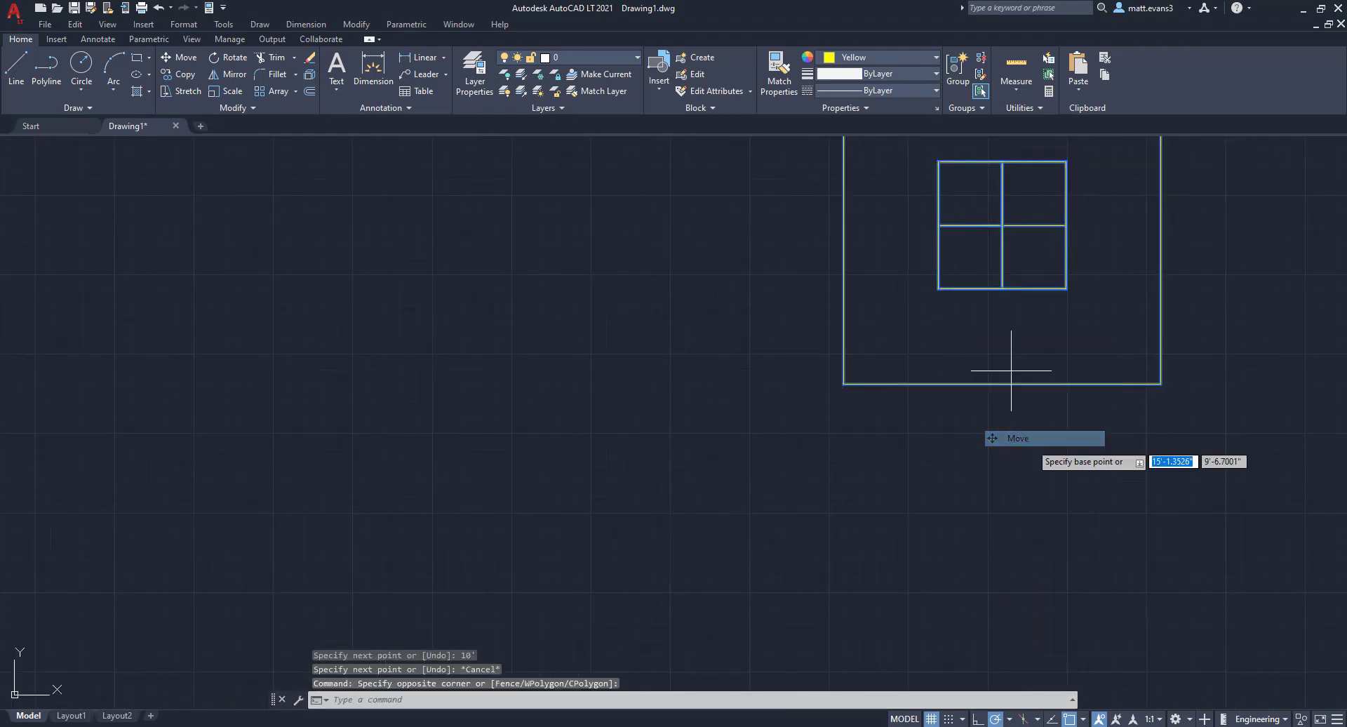
left_click(1002, 225)
scroll(1031, 401, "down", 5)
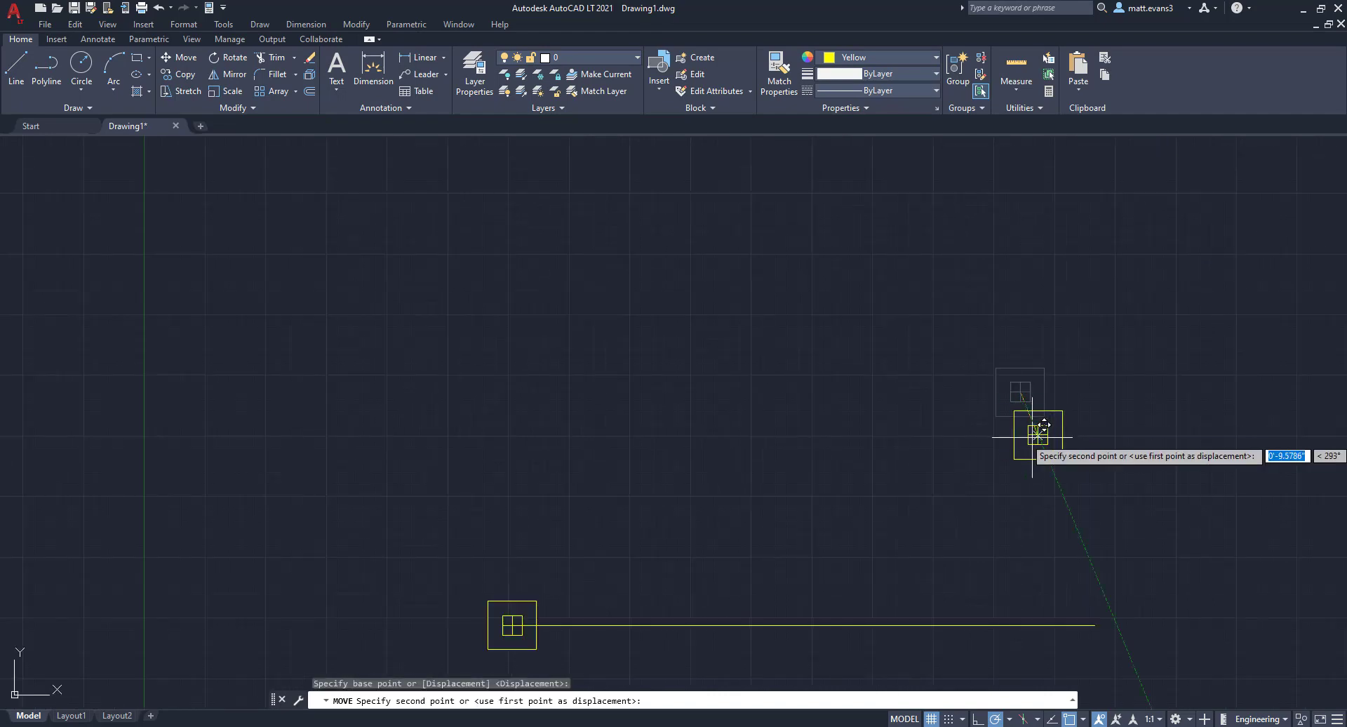
mouse_move(1098, 502)
middle_mouse_down()
mouse_move(1013, 335)
mouse_move(853, 244)
middle_mouse_up()
scroll(1012, 334, "down", 2)
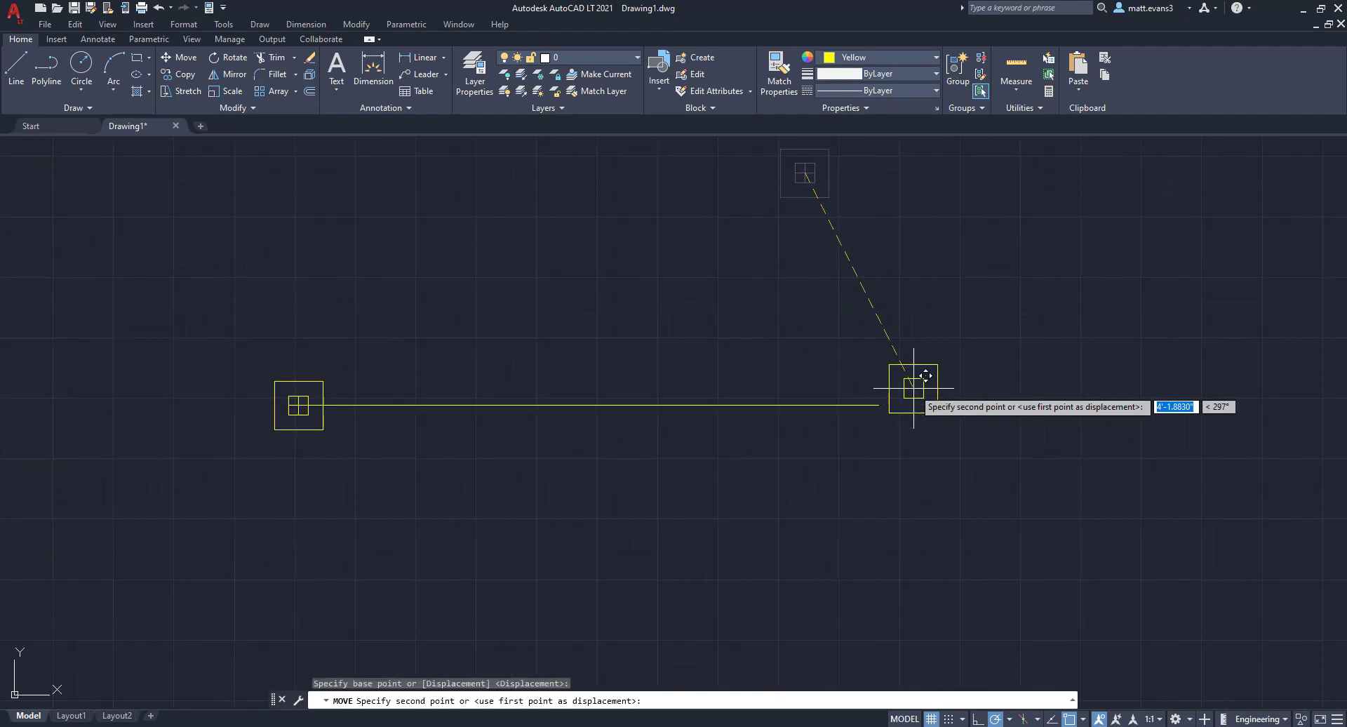
left_click(881, 405)
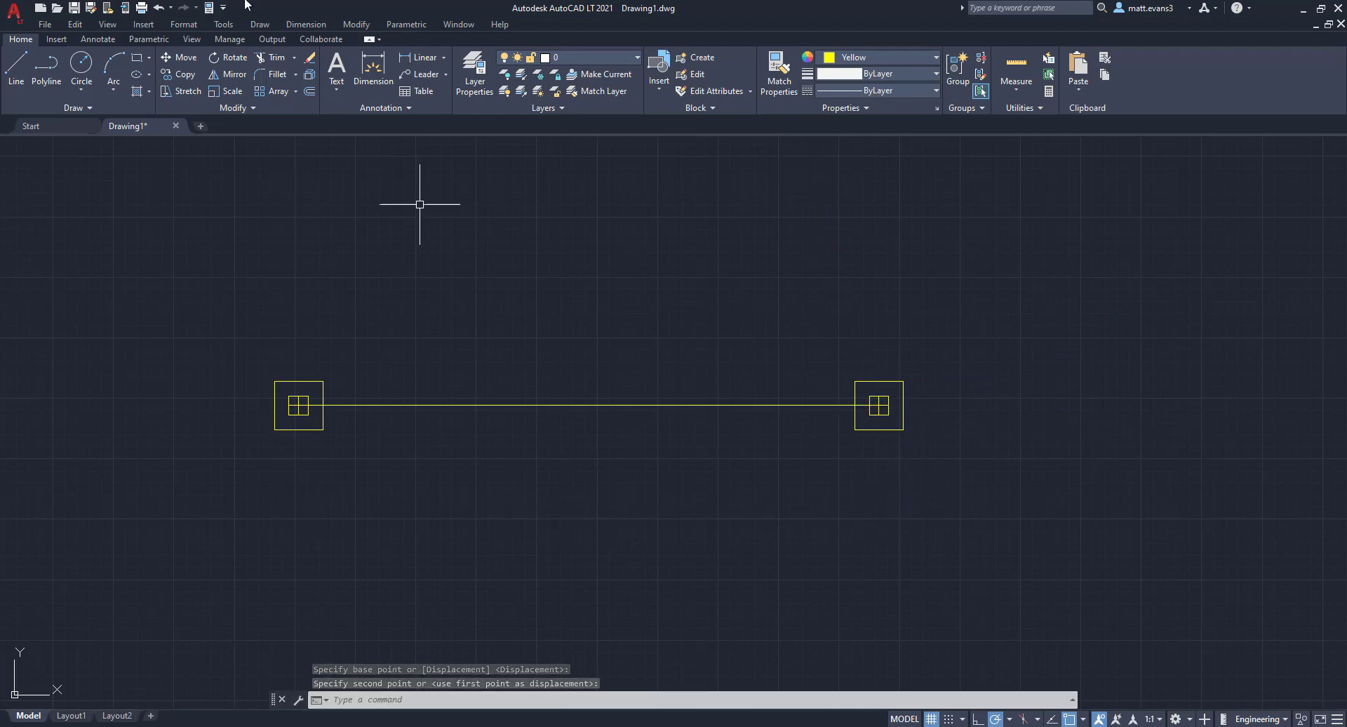
left_click(376, 86)
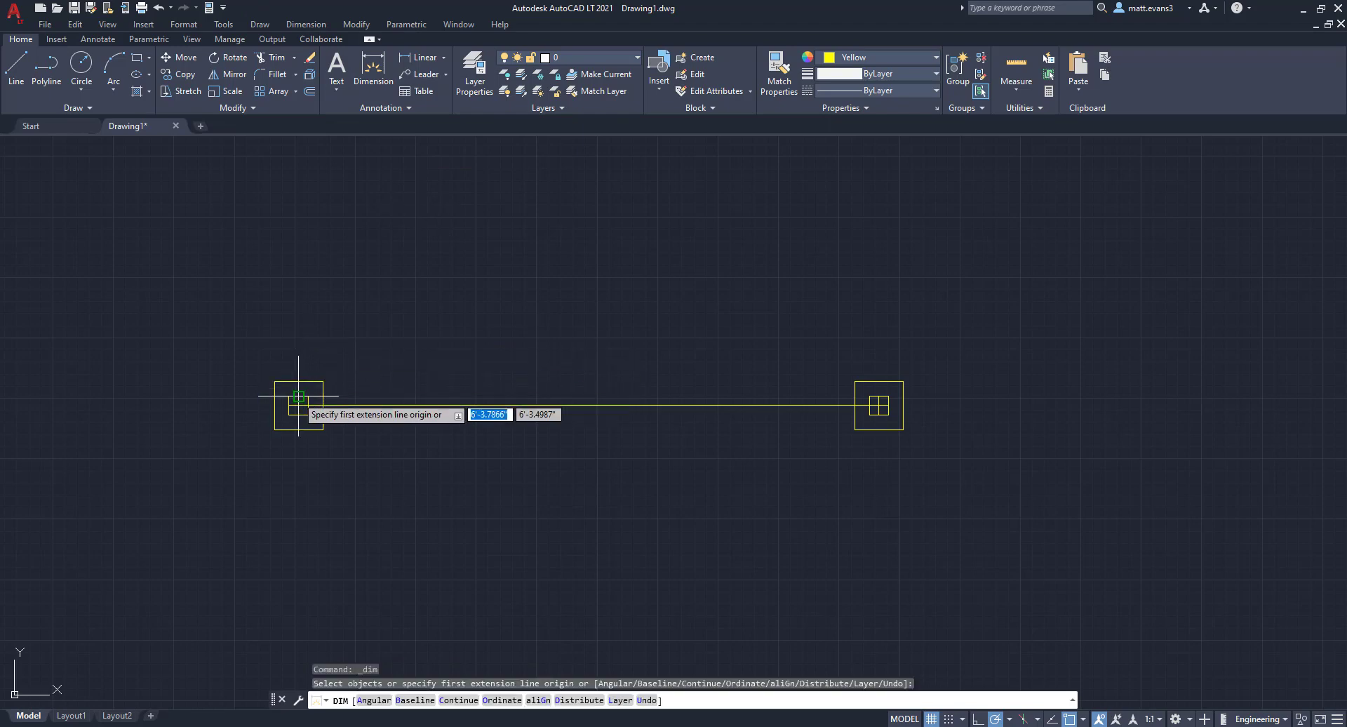
scroll(303, 403, "up", 8)
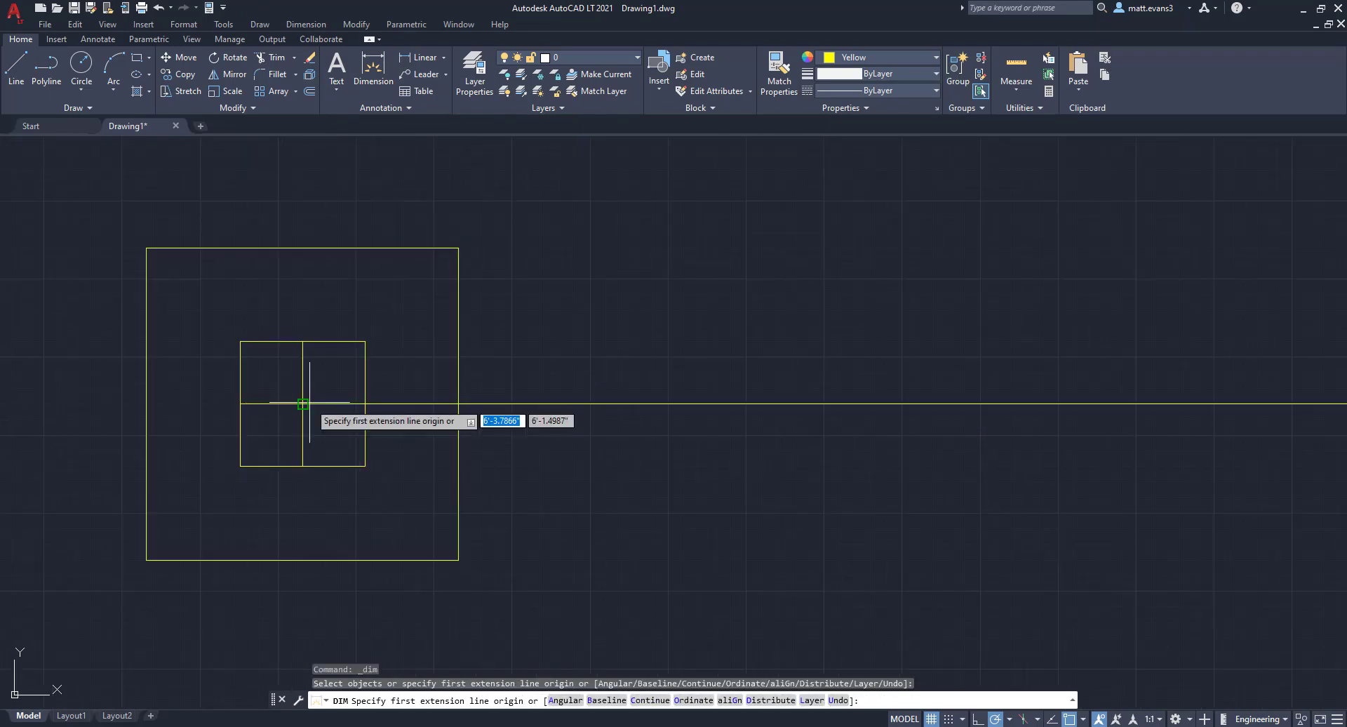
left_click(303, 403)
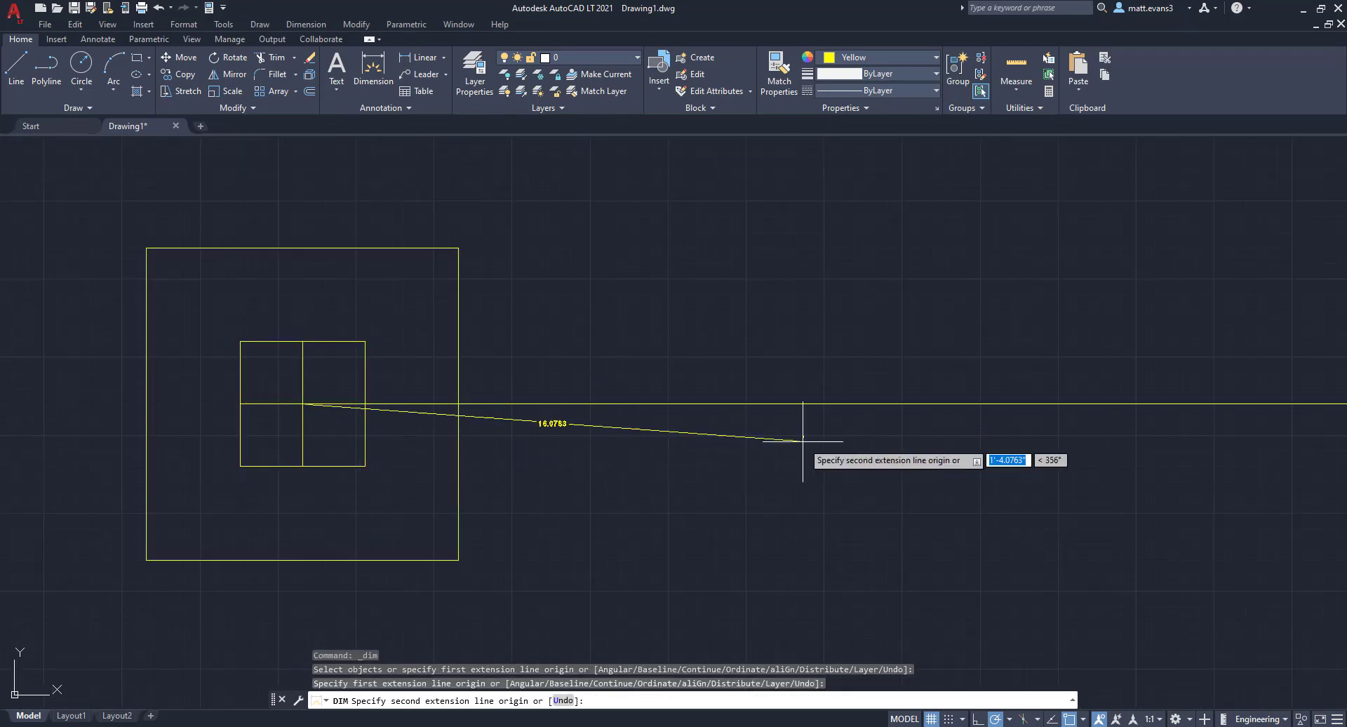
scroll(929, 440, "down", 6)
scroll(1055, 430, "up", 2)
middle_click_drag(1055, 431, 378, 334)
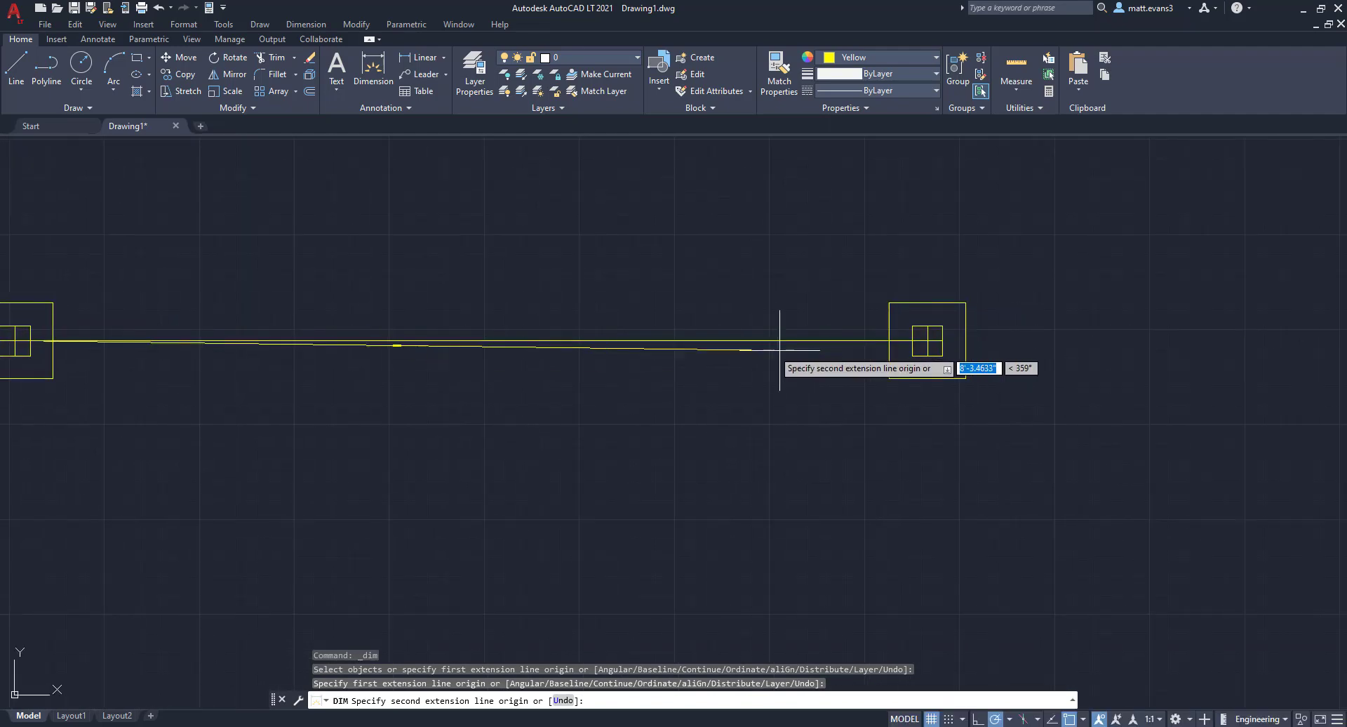
scroll(899, 342, "up", 5)
scroll(905, 341, "up", 2)
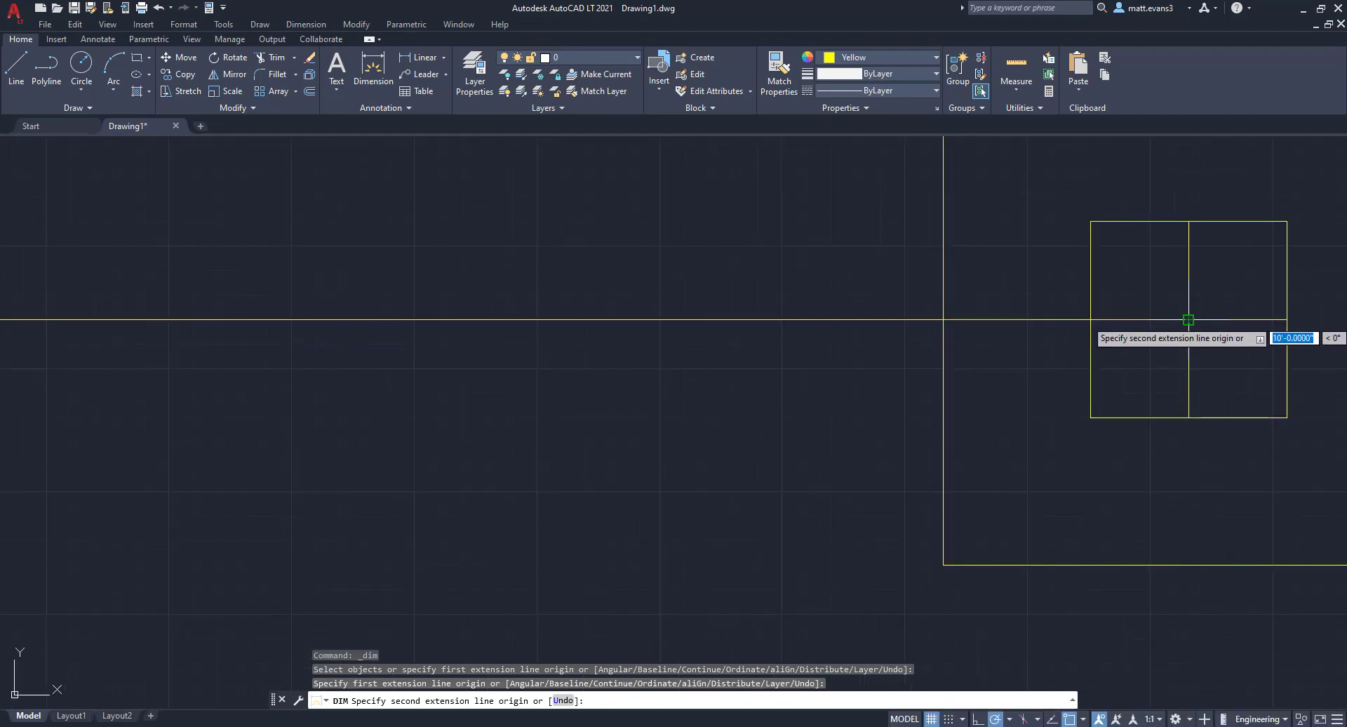
left_click(1189, 320)
scroll(777, 168, "down", 1)
scroll(502, 180, "down", 2)
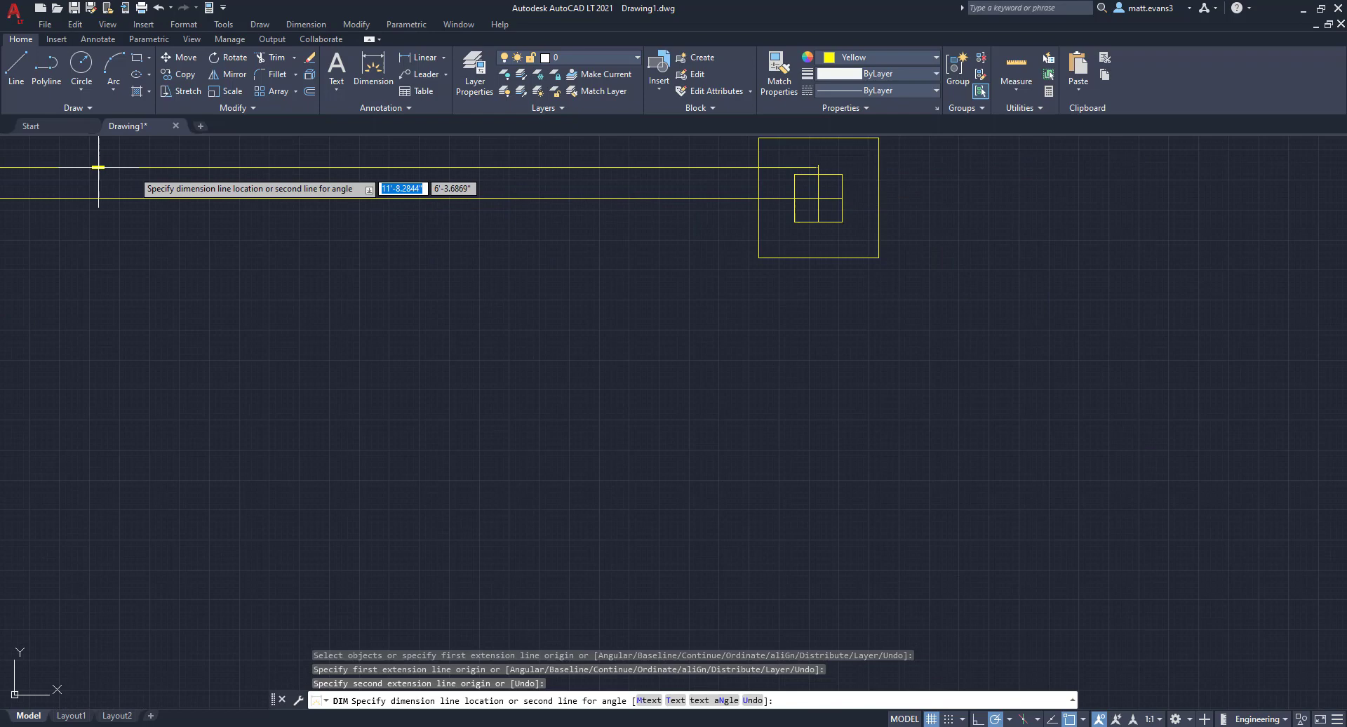
scroll(112, 172, "up", 3)
scroll(141, 203, "up", 2)
scroll(303, 277, "up", 2)
scroll(301, 288, "down", 4)
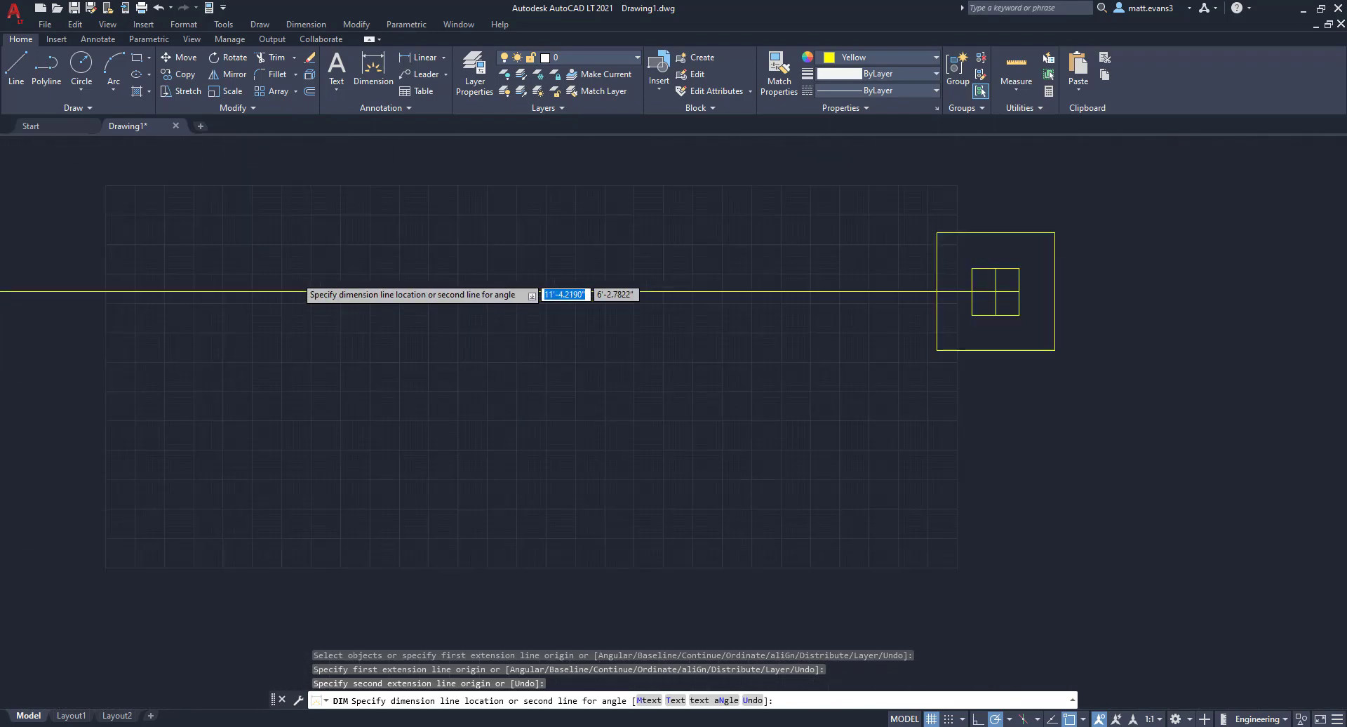
scroll(296, 277, "down", 1)
scroll(292, 277, "up", 2)
key("Escape")
scroll(555, 336, "down", 3)
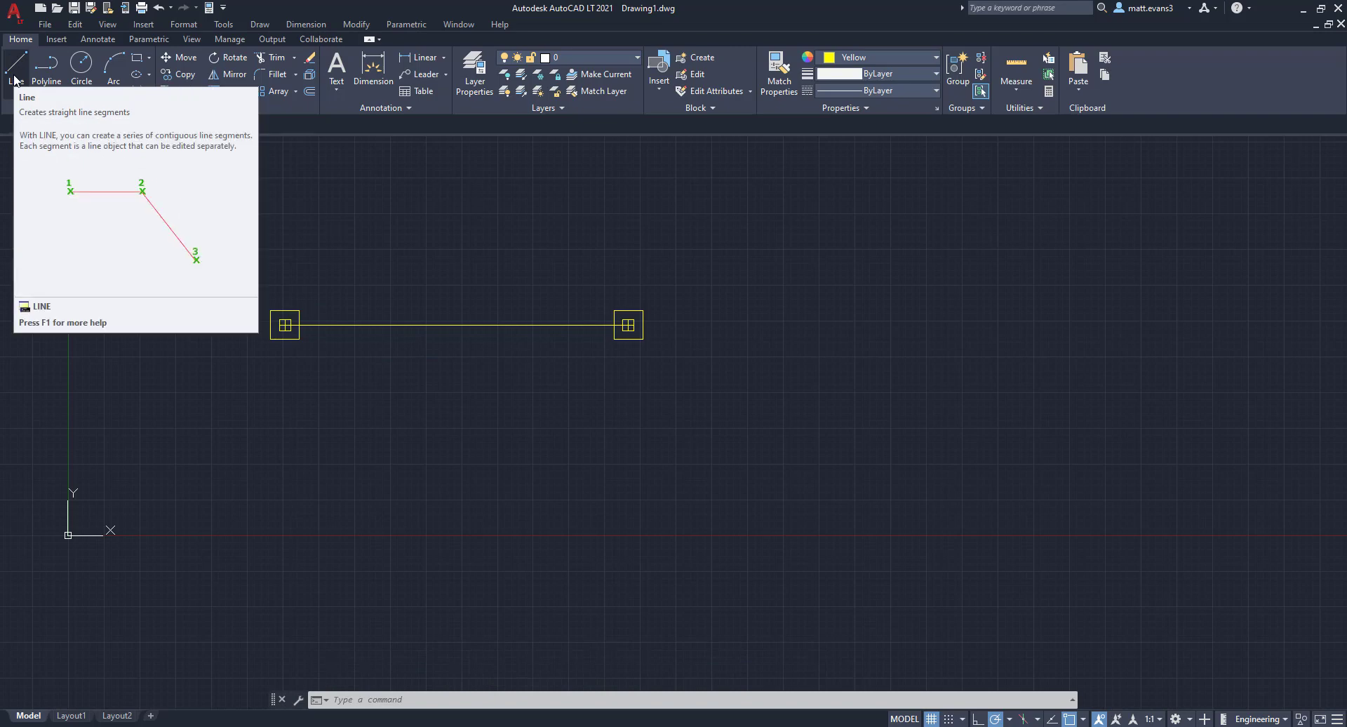
Step: Draw a rail line 0.5 above the left post's inner corner, running across to the right post
left_click(14, 73)
scroll(282, 319, "up", 5)
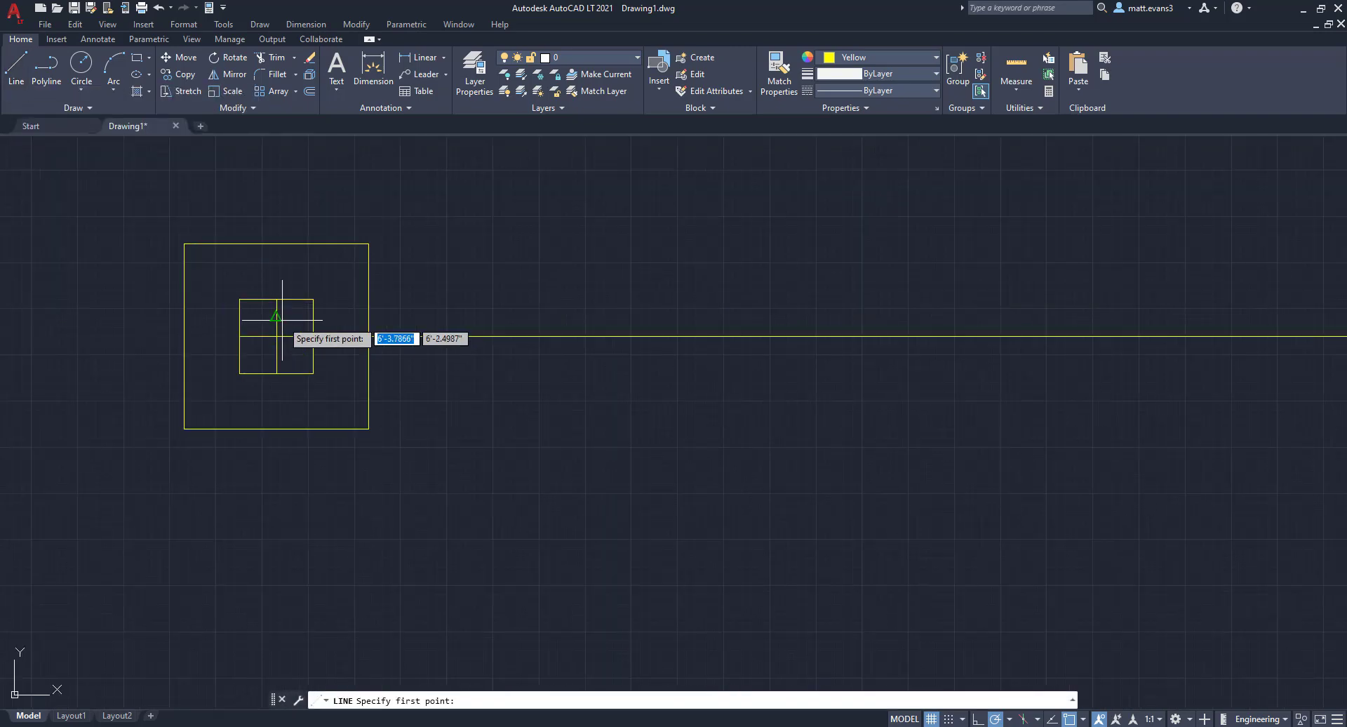
scroll(309, 286, "up", 6)
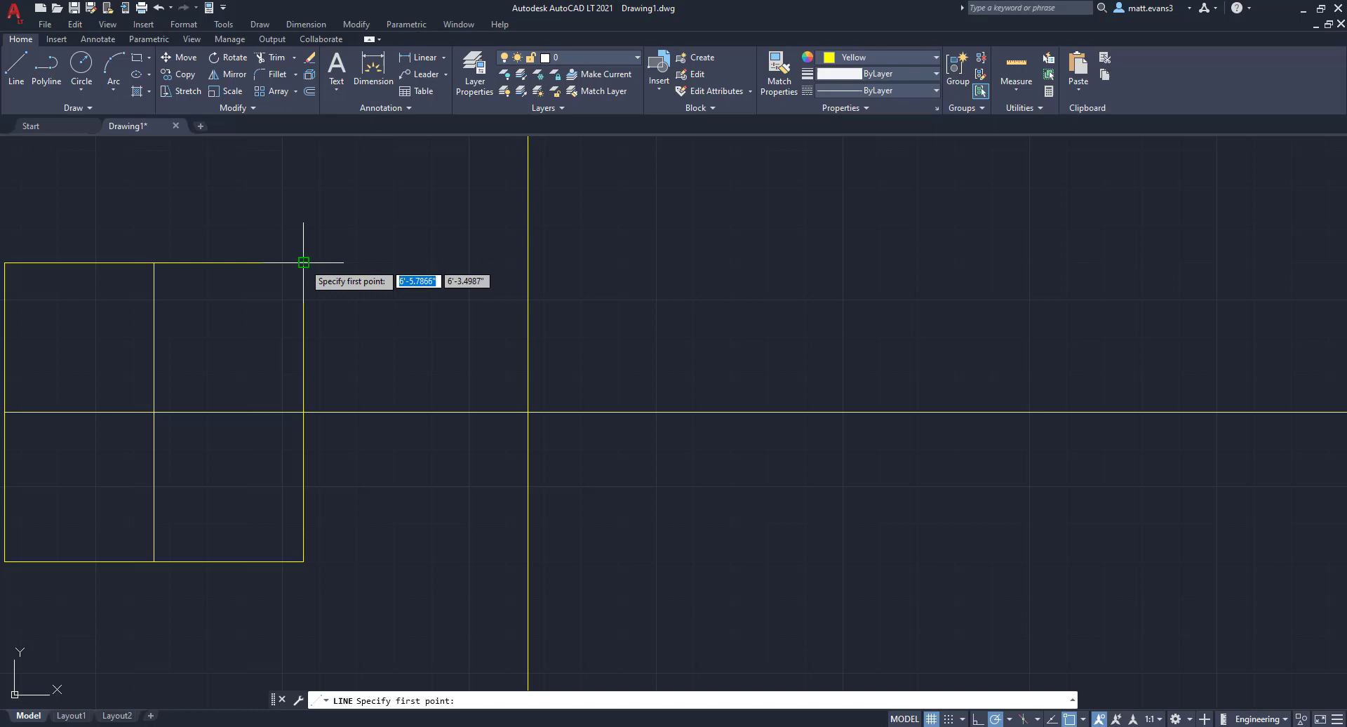
left_click(303, 262)
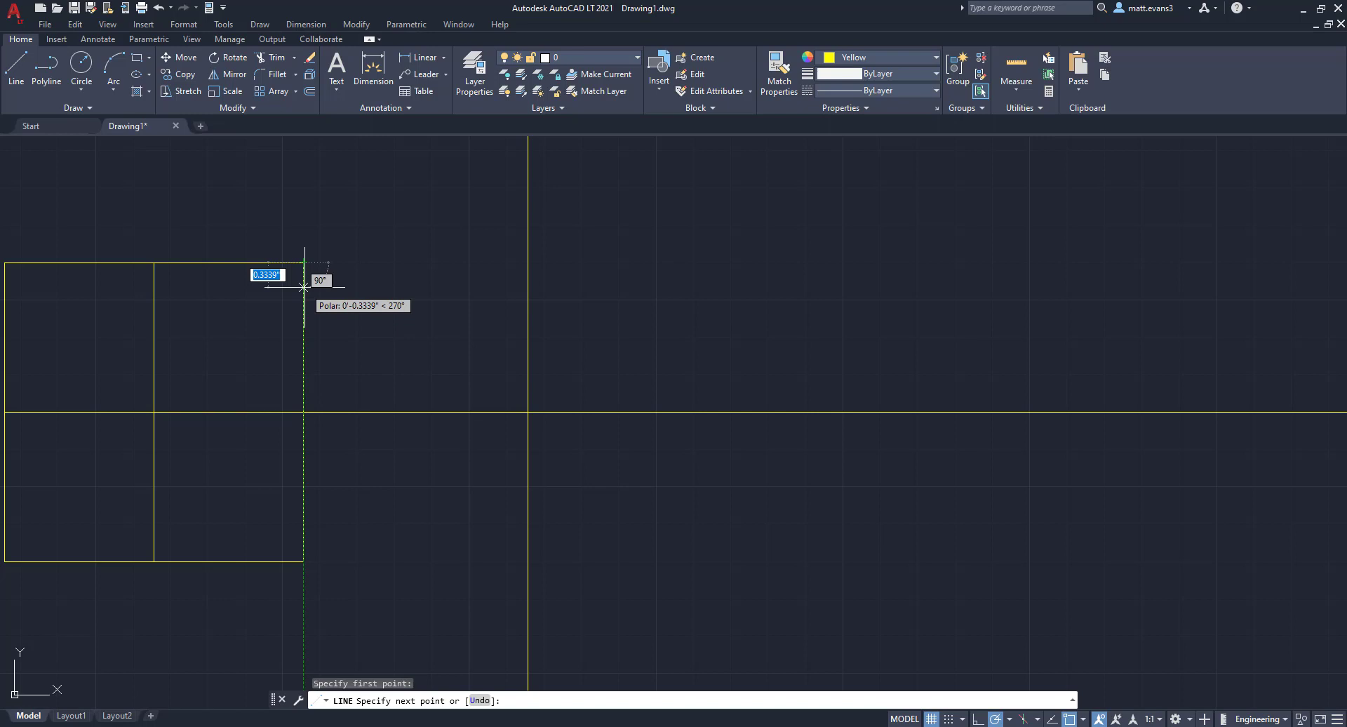
type(".")
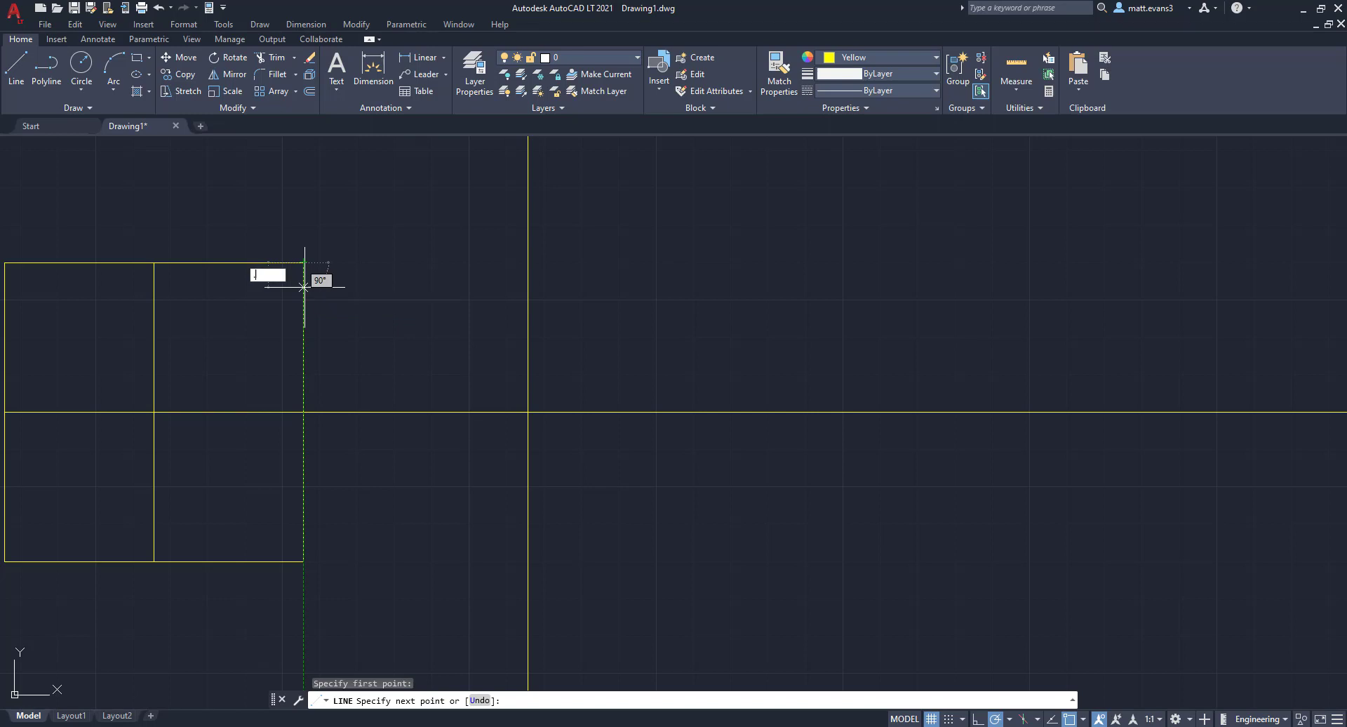
type("5")
key("Return")
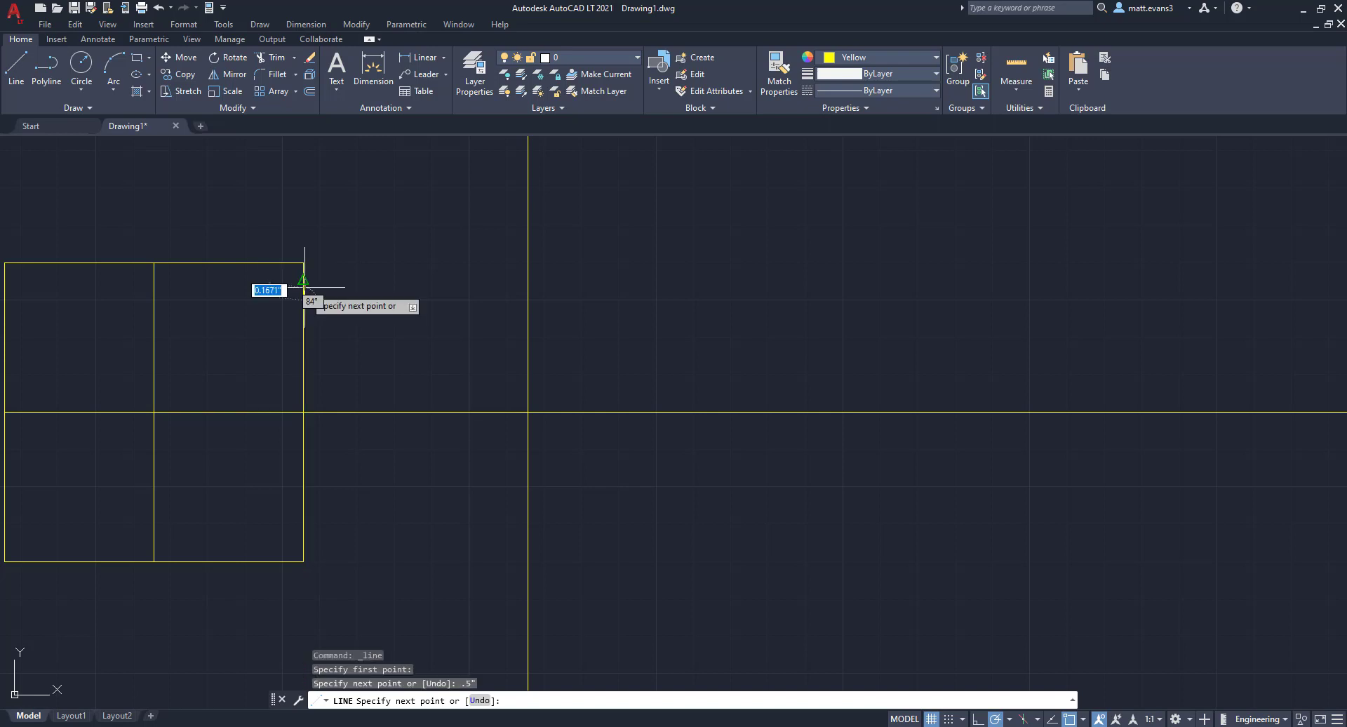
scroll(539, 335, "down", 2)
scroll(665, 312, "down", 4)
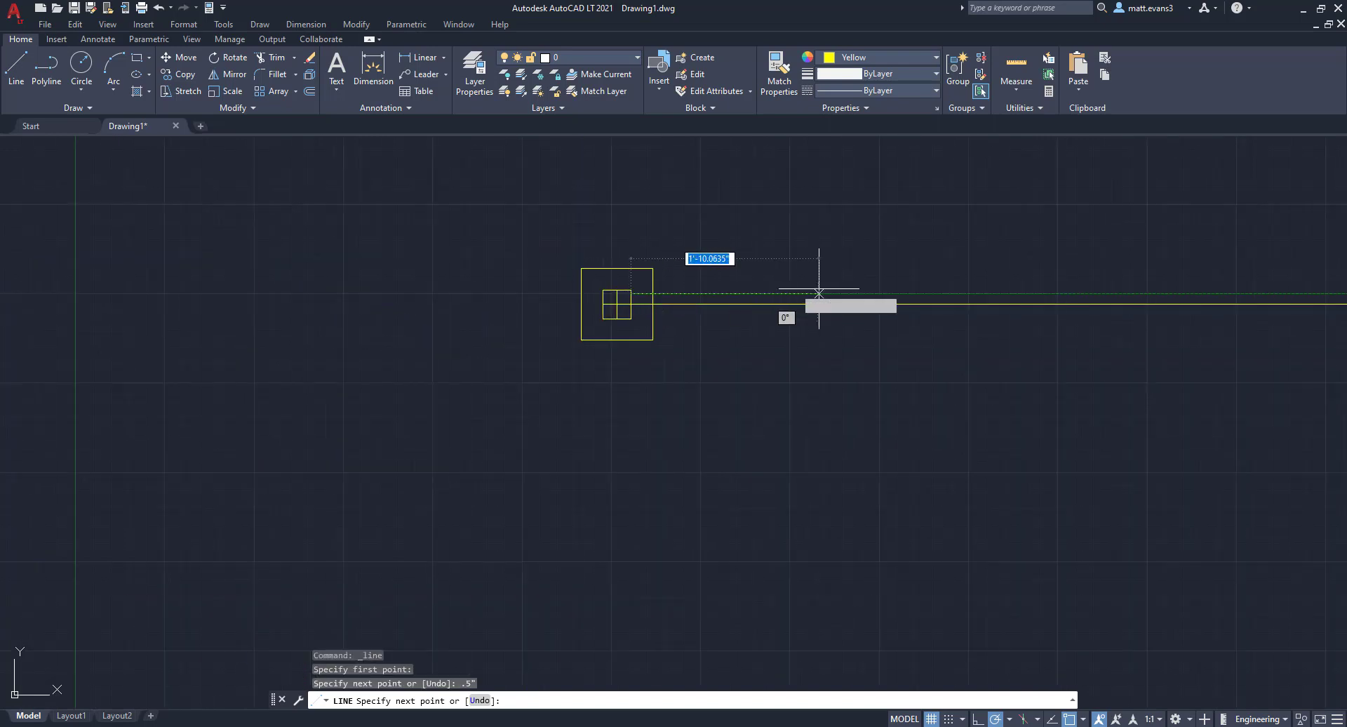
middle_click_drag(881, 277, 289, 301)
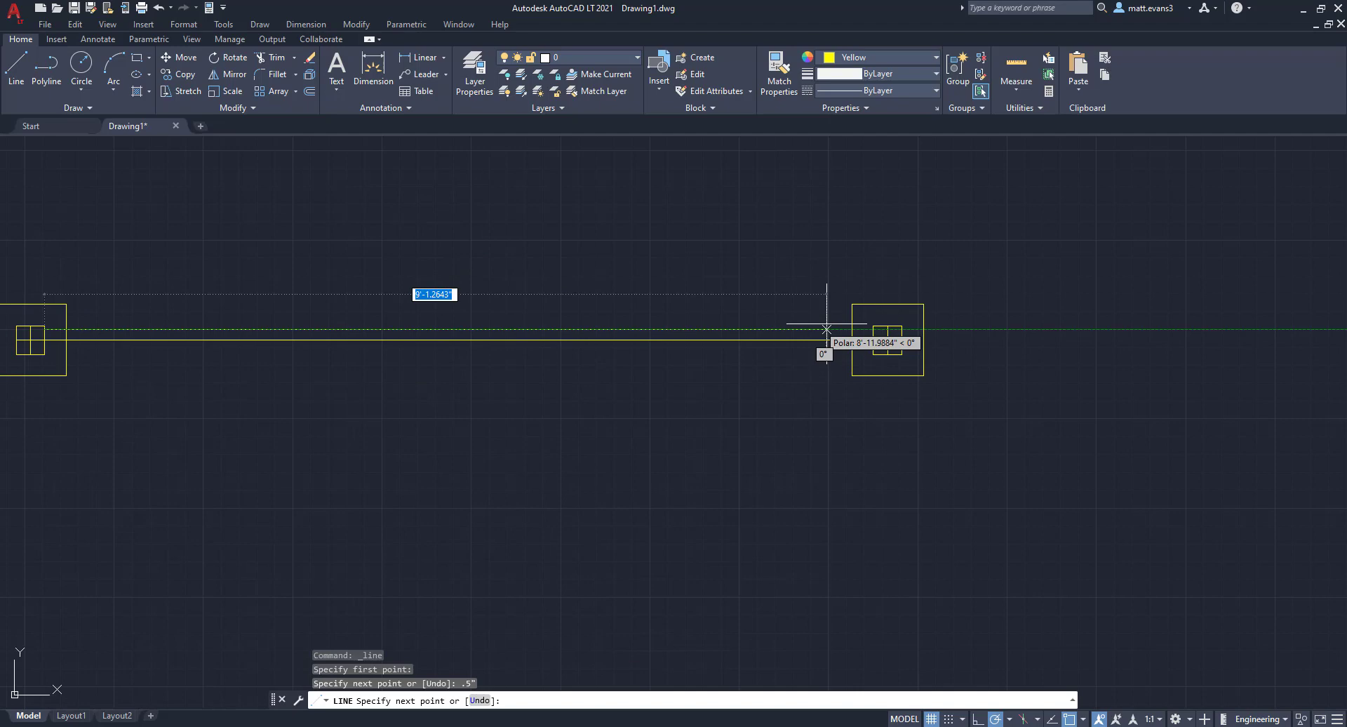
scroll(849, 319, "up", 2)
scroll(898, 332, "up", 2)
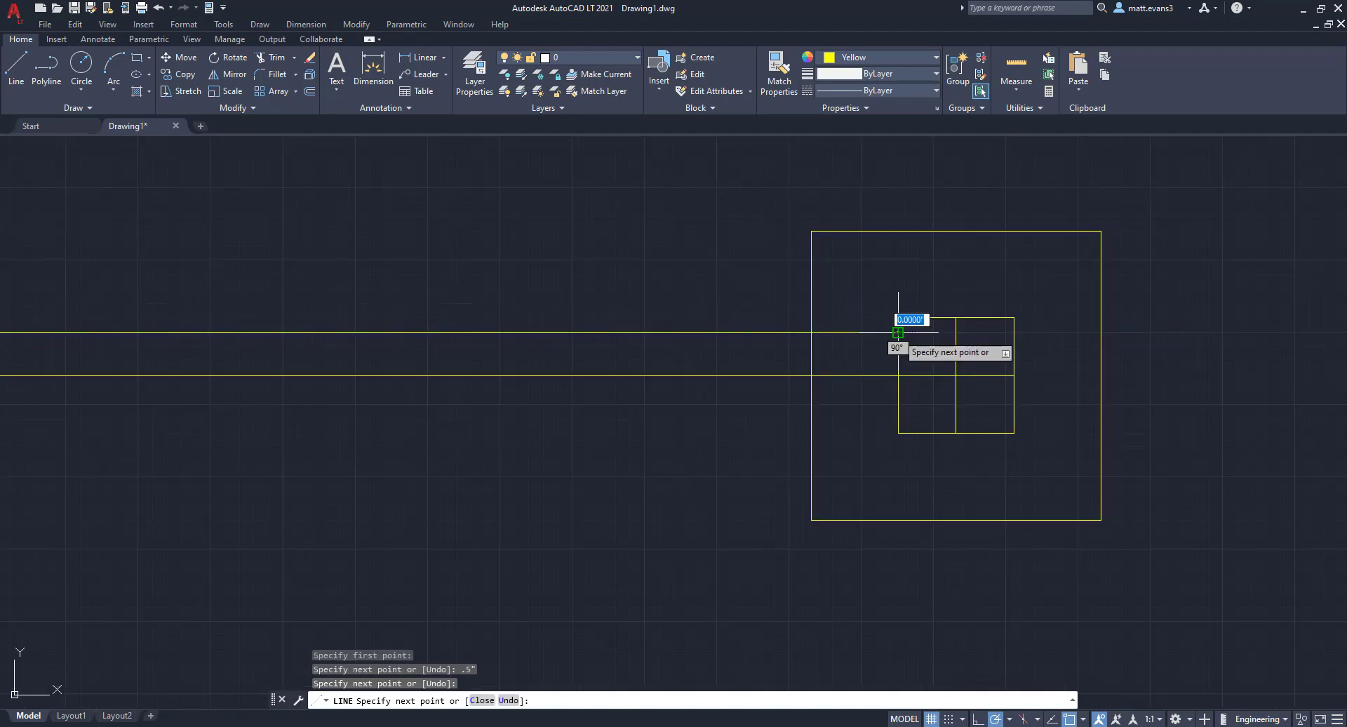
key("Escape")
Step: Draw a rail line 0.5 below the right post's inner corner, running back to the left post
left_click(15, 67)
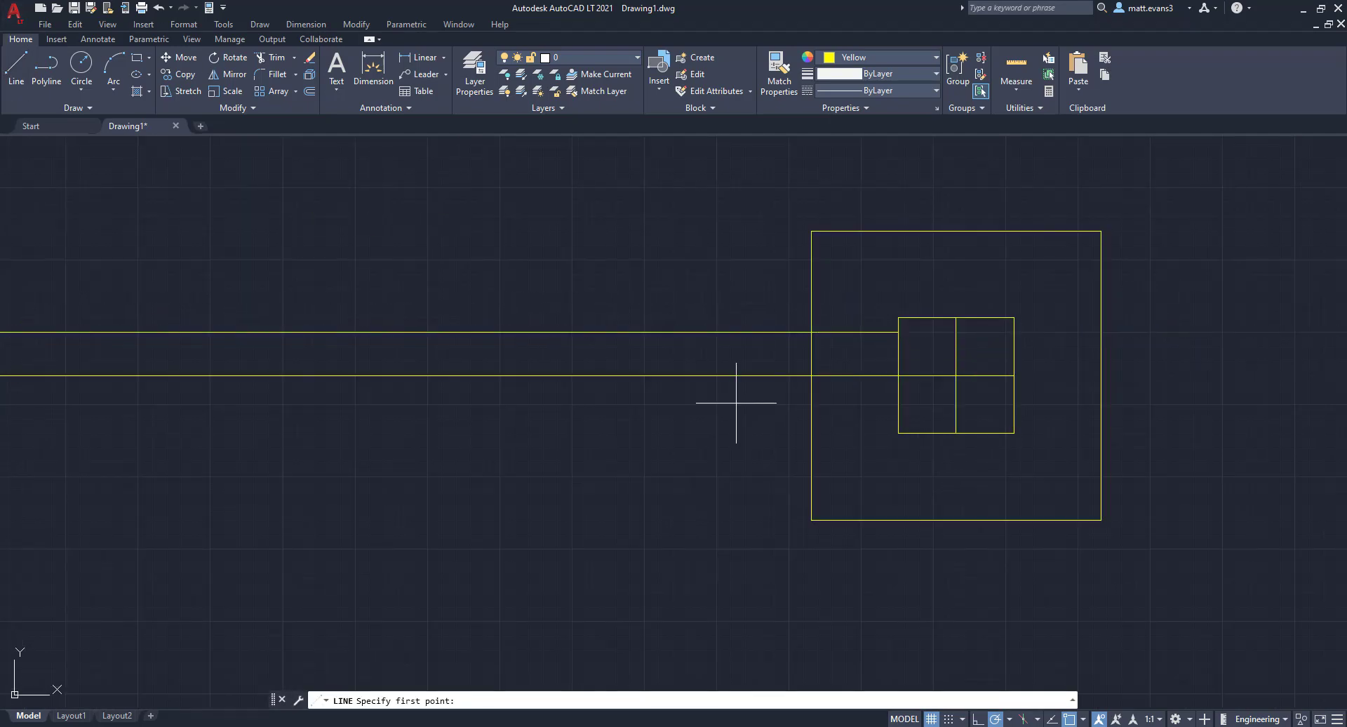
left_click(898, 433)
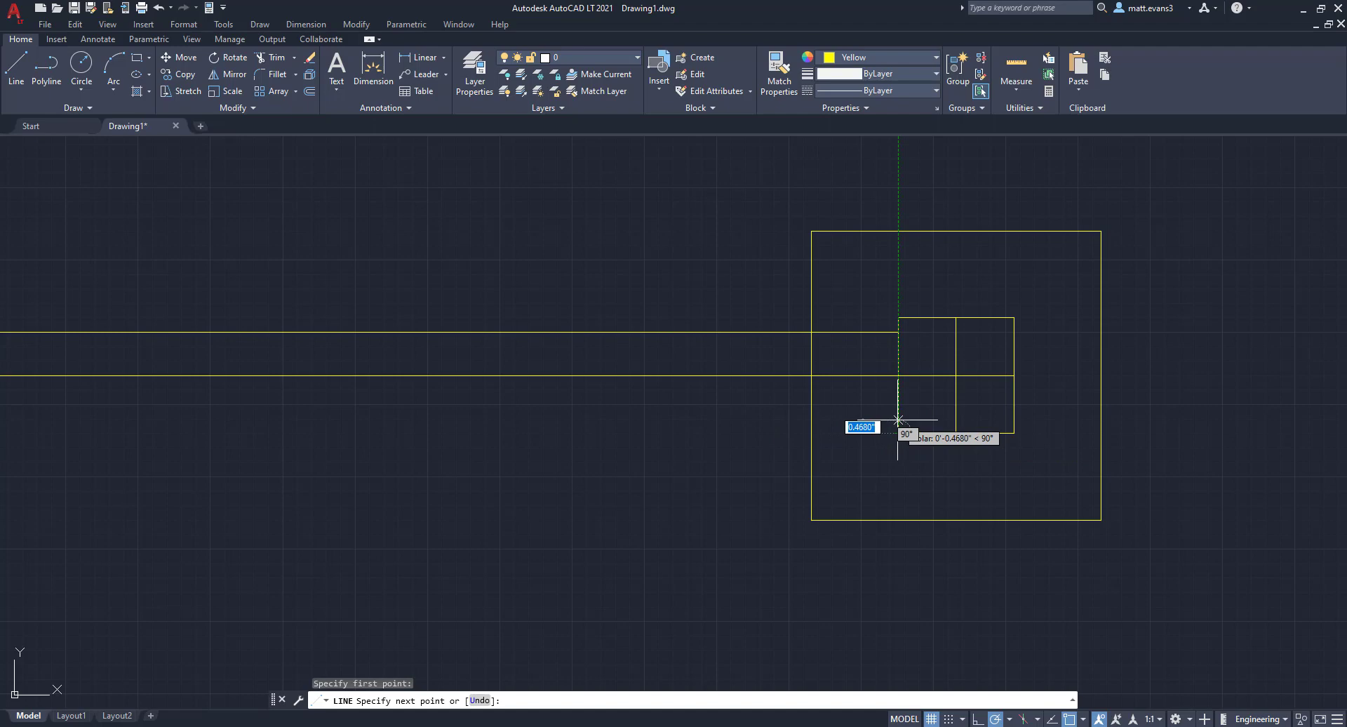
type(".5")
key("Return")
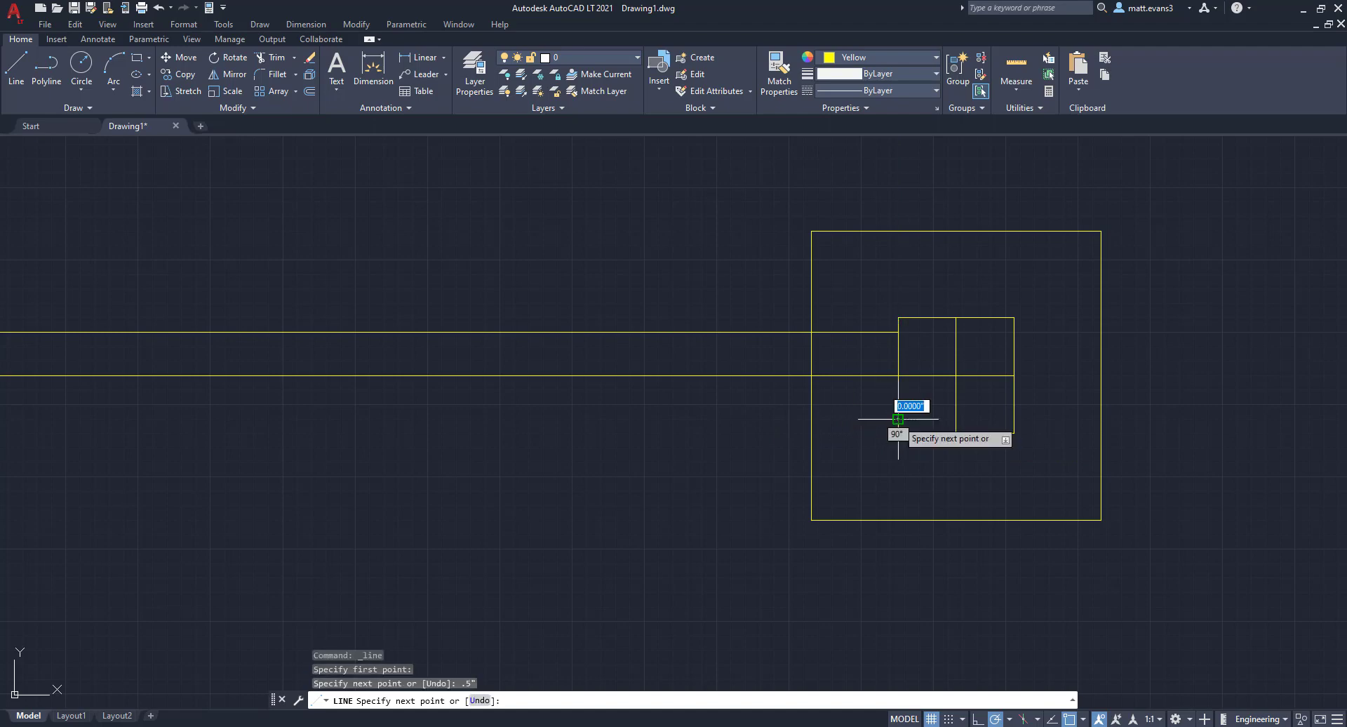
scroll(899, 420, "down", 3)
scroll(692, 376, "down", 3)
mouse_move(586, 421)
middle_mouse_down()
mouse_move(367, 436)
mouse_move(748, 400)
mouse_move(707, 346)
middle_mouse_up()
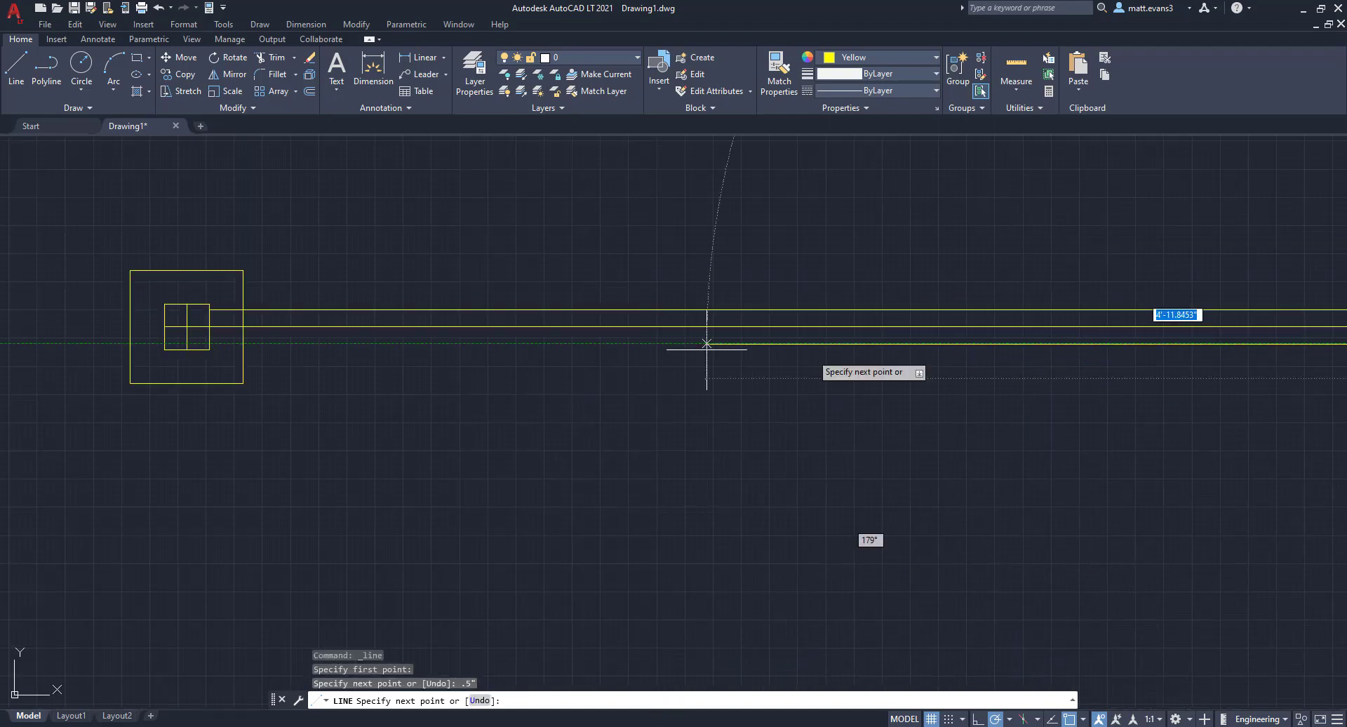
left_click(209, 344)
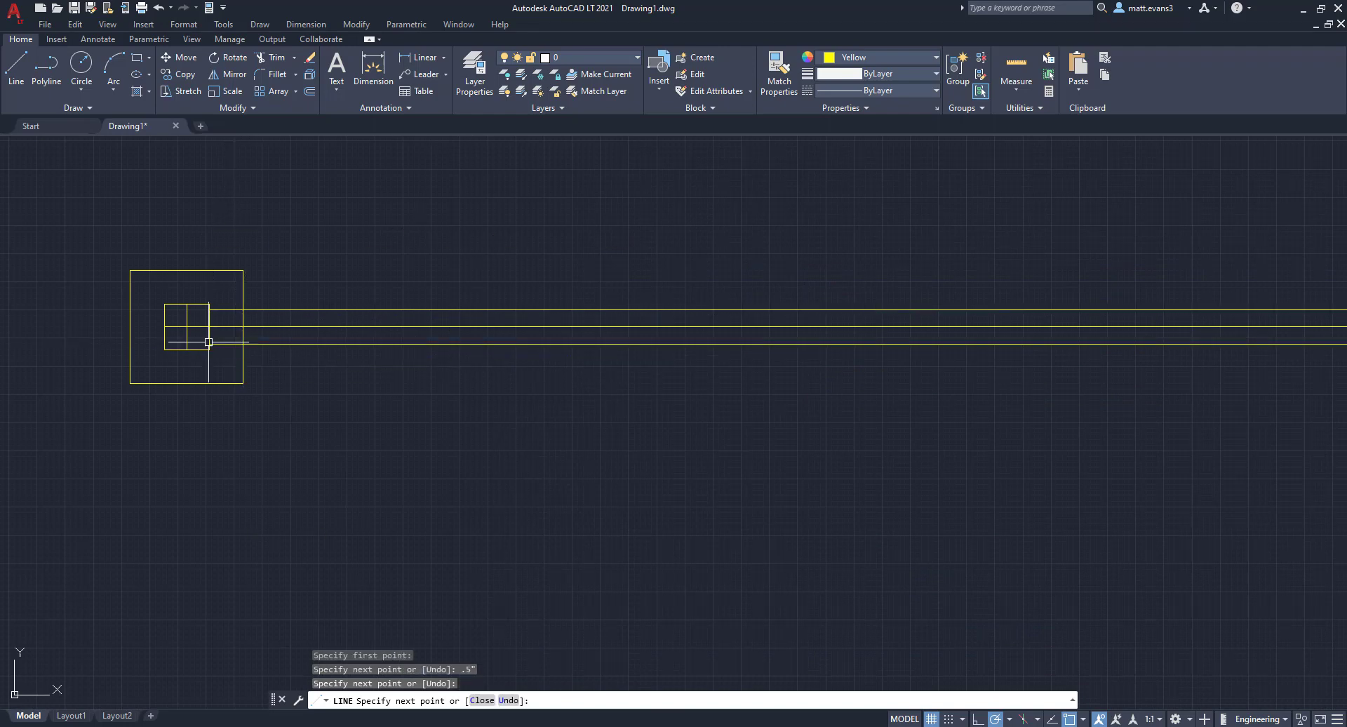
Step: Erase the original middle rail line and the cross lines inside the left post
key("Escape")
left_click(286, 327)
key("Delete")
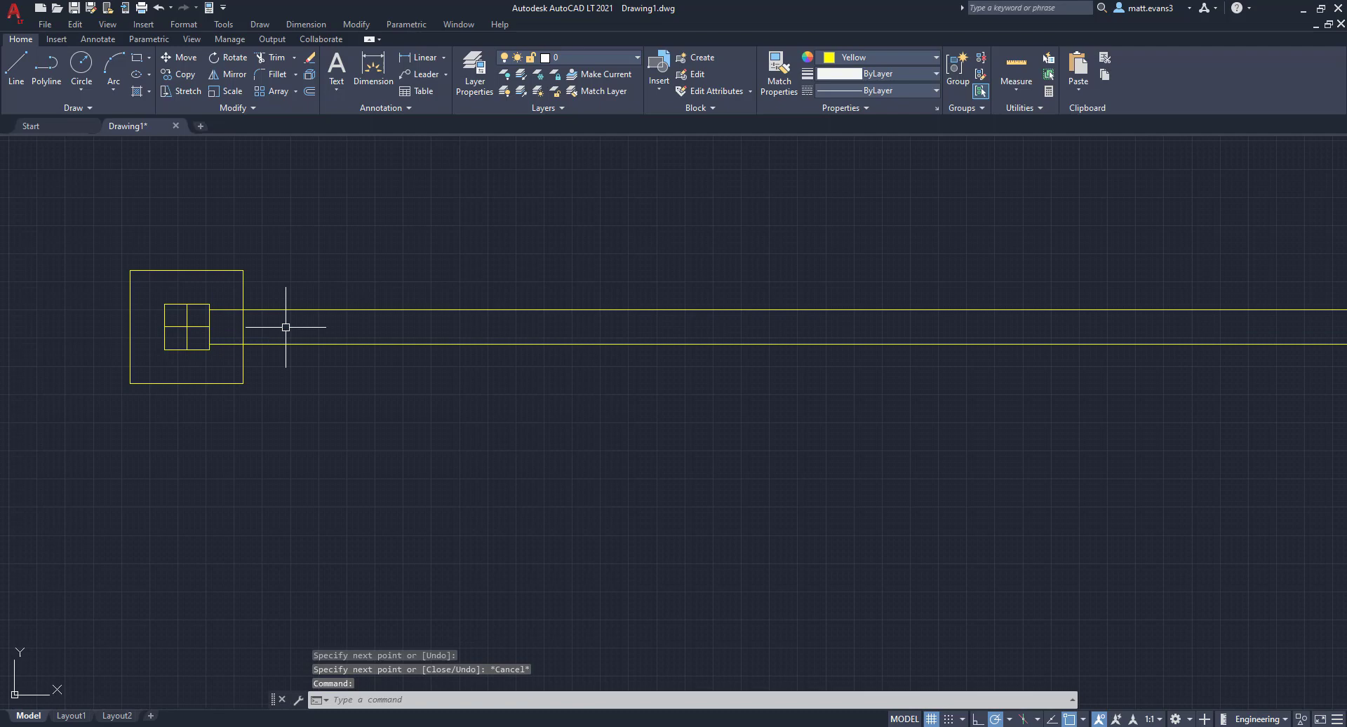
left_click(198, 337)
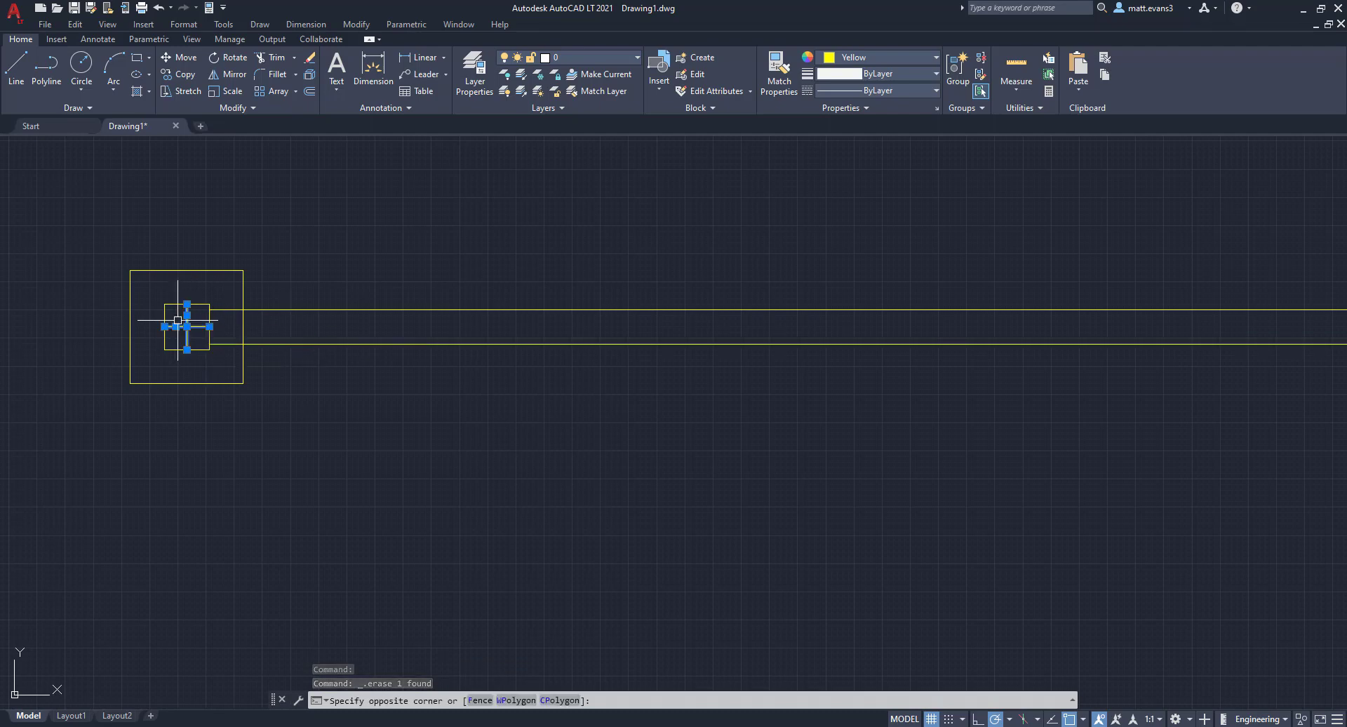
key("Delete")
Step: Erase the cross lines inside the right post with a window selection
scroll(640, 411, "down", 5)
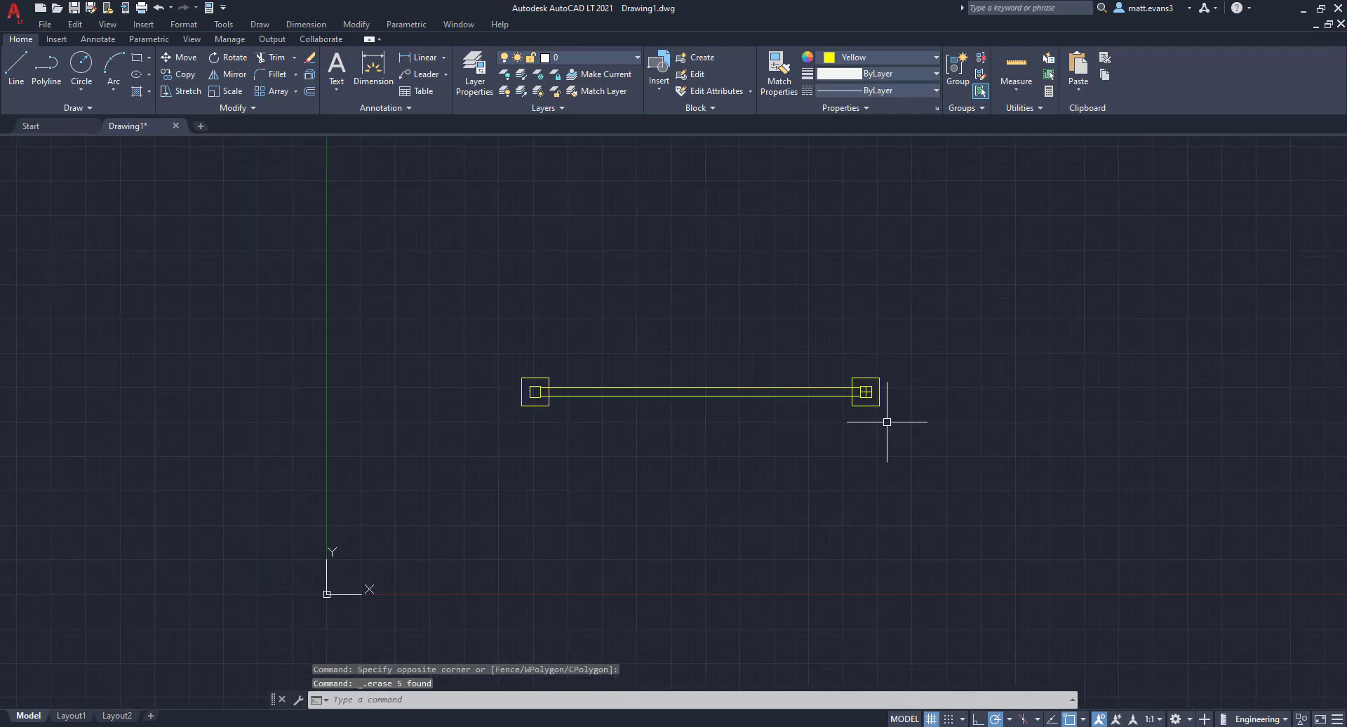
scroll(870, 388, "up", 10)
left_click(764, 444)
left_click(697, 367)
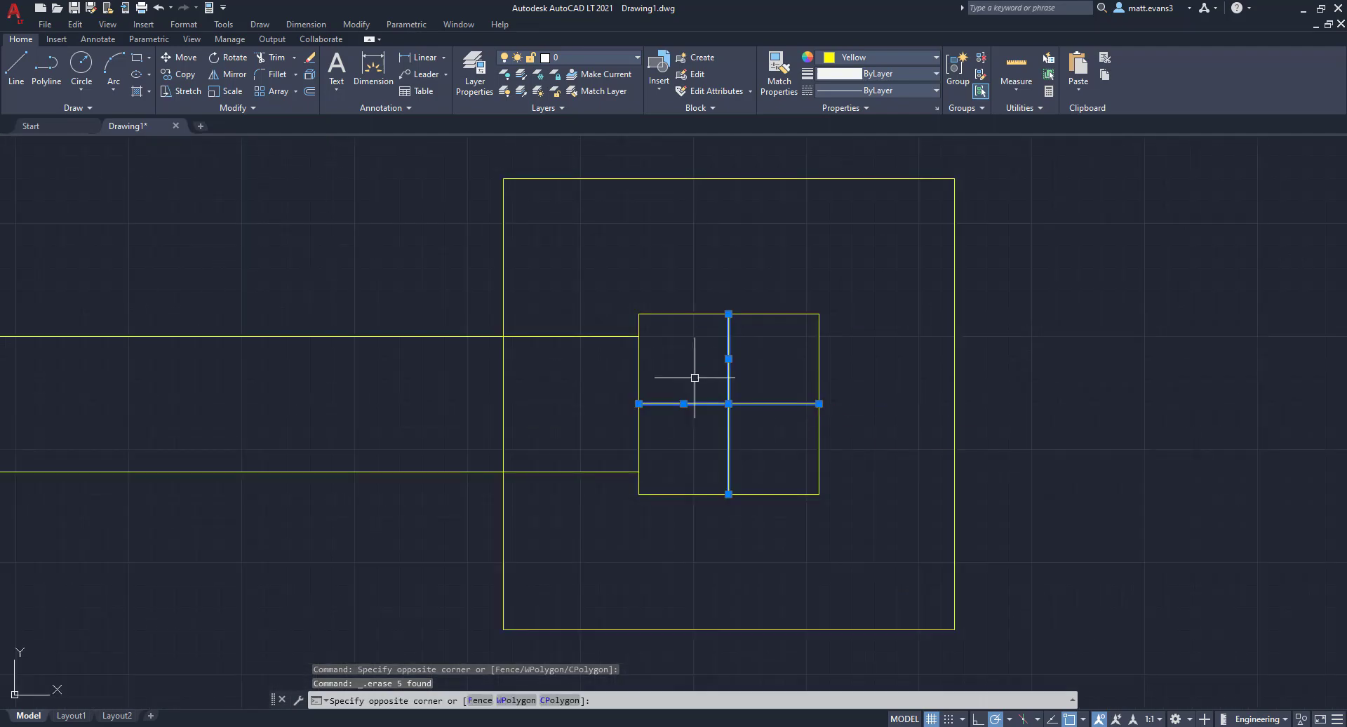
key("Delete")
scroll(695, 378, "down", 2)
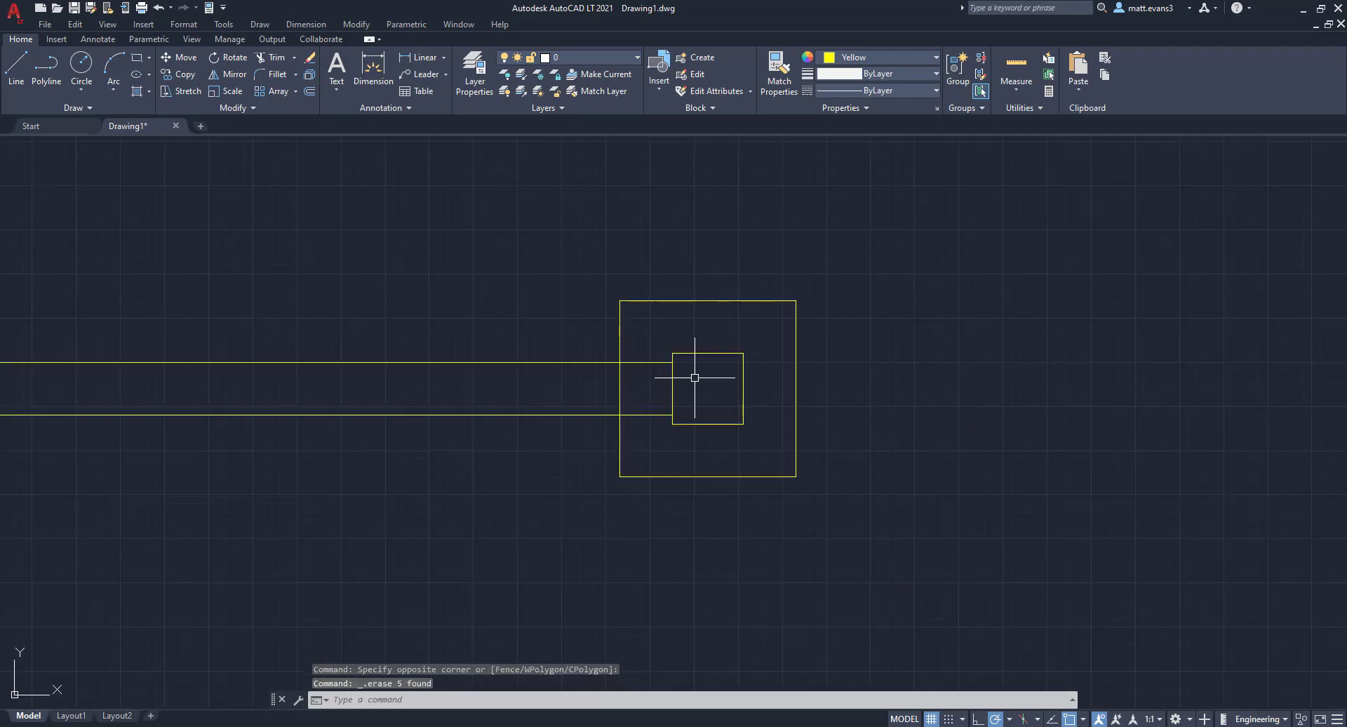
scroll(695, 377, "down", 2)
scroll(695, 377, "down", 2)
scroll(547, 450, "down", 3)
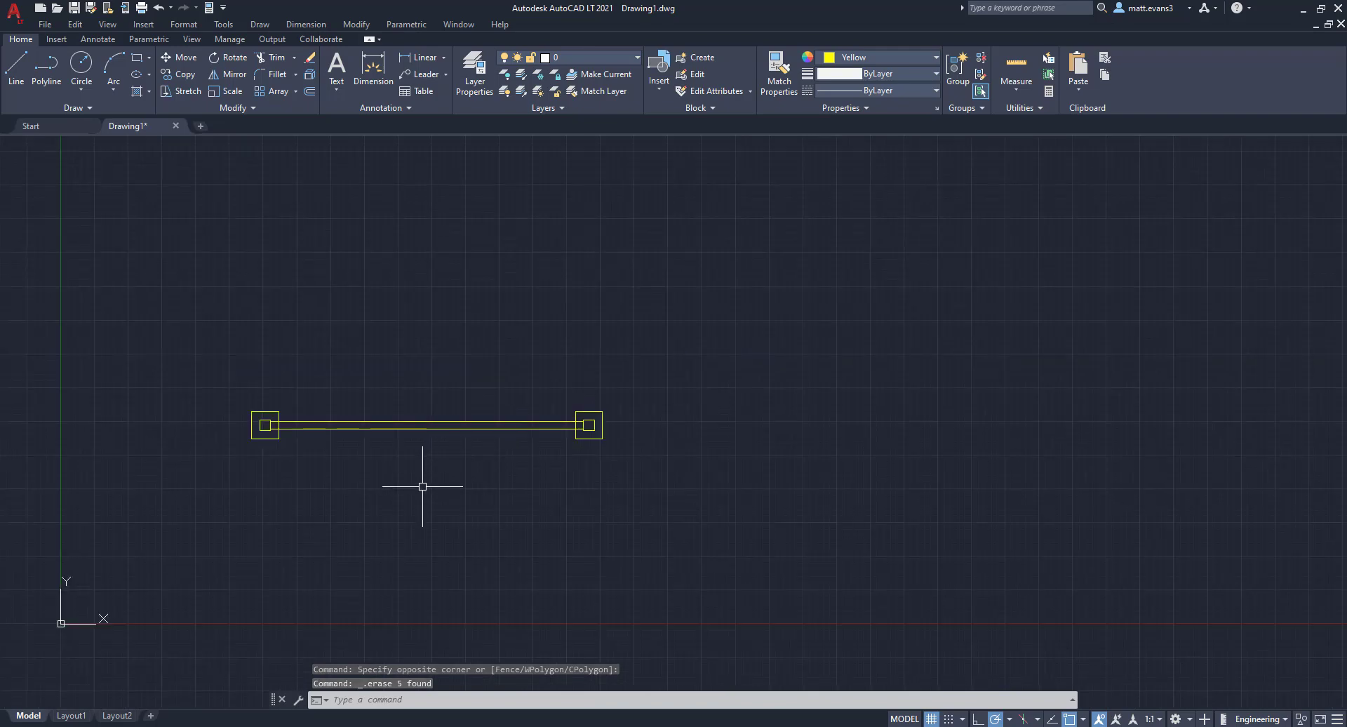